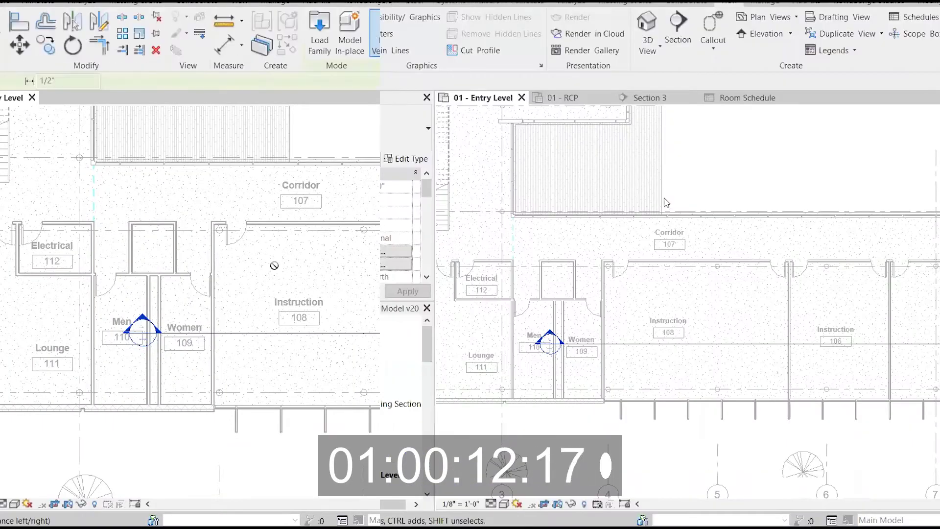
Launch the Surfboard add-in and open its Lighting Default Settings, accepting that customized room settings are reverted
{"action": "left_click", "coordinate": [868, 4]}
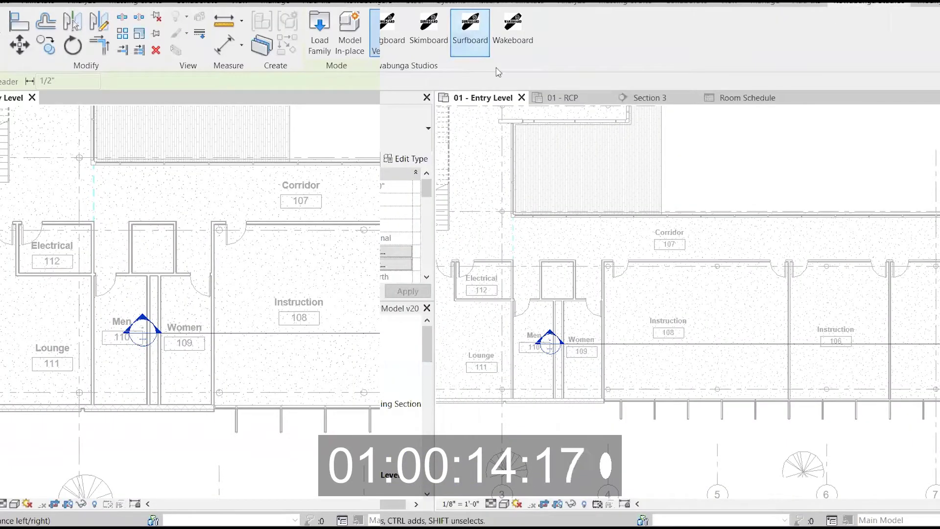
{"action": "left_click", "coordinate": [470, 30]}
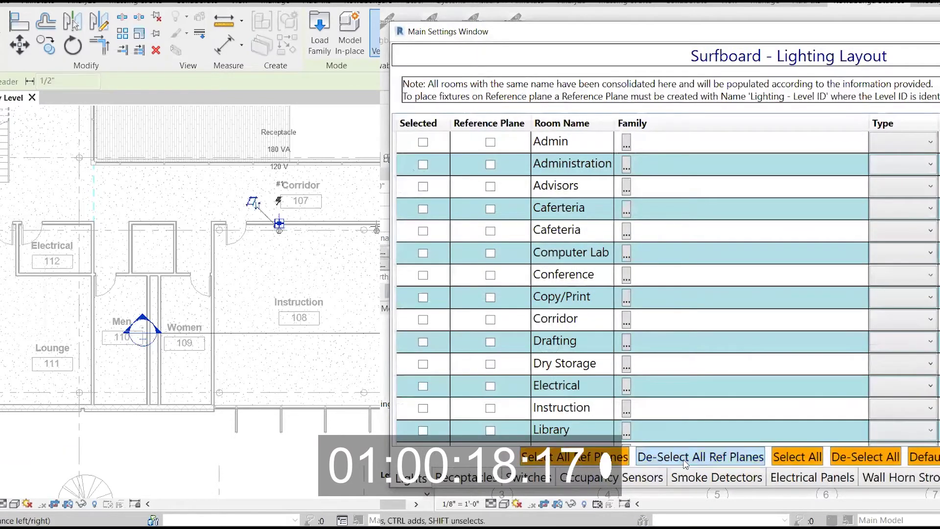
{"action": "left_click", "coordinate": [920, 460]}
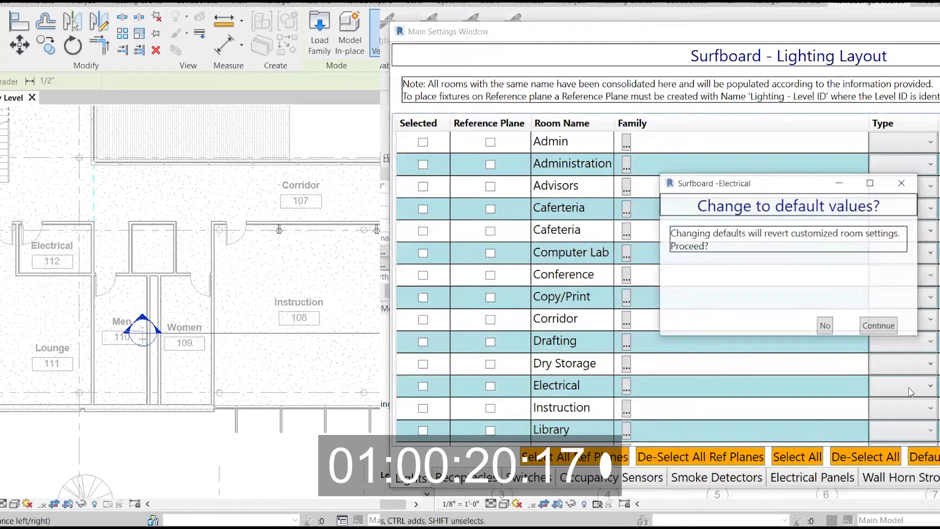
{"action": "left_click", "coordinate": [883, 327]}
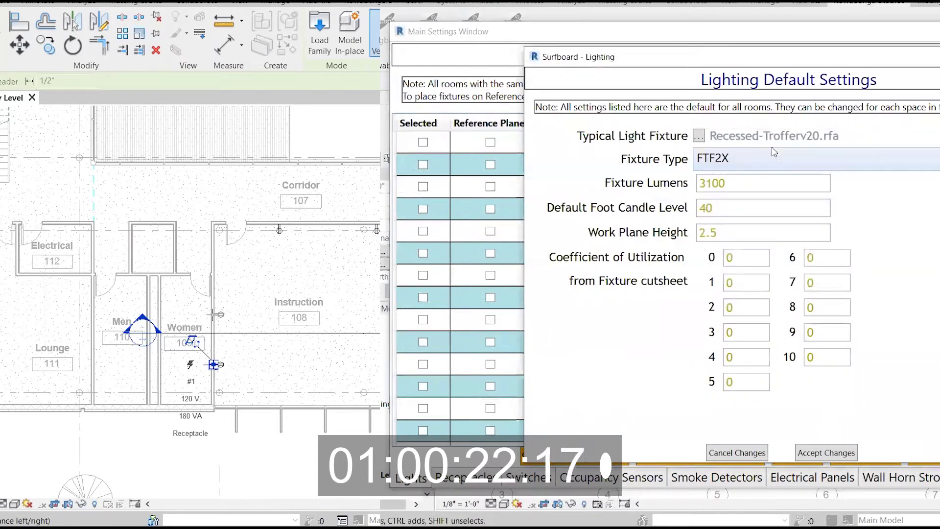
Set the default light fixture's type to FTF2 and its lumens to 4000
{"action": "left_click", "coordinate": [774, 152]}
{"action": "left_click", "coordinate": [773, 202]}
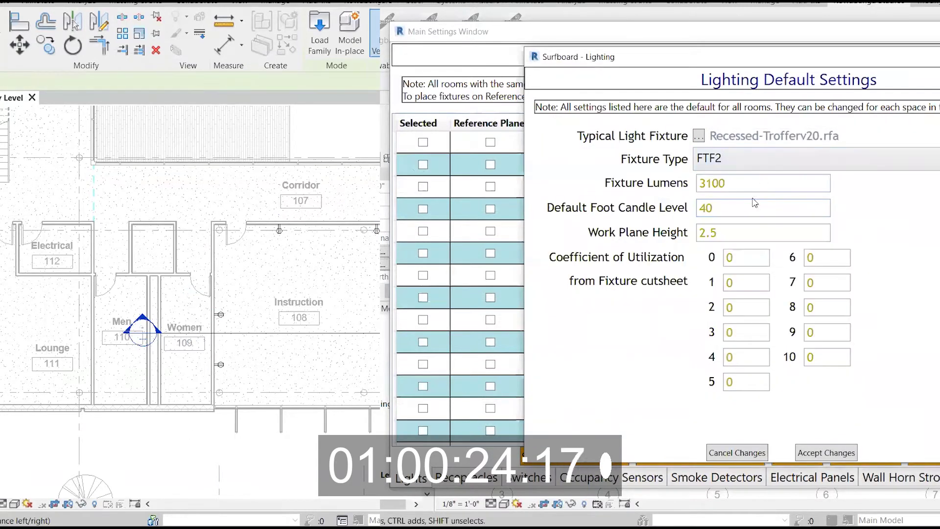
{"action": "type", "text": "4000"}
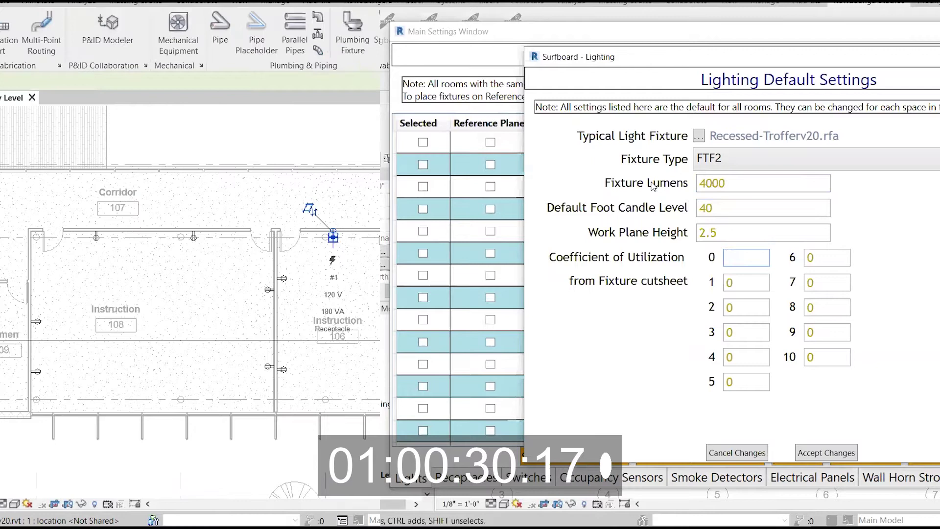
Enter coefficients of utilization 119, 102, 88 and 77 for rows 0 to 3 from the 4000-lumen table in the PDF cutsheet
{"action": "key", "text": "alt+Tab"}
{"action": "left_click", "coordinate": [692, 318]}
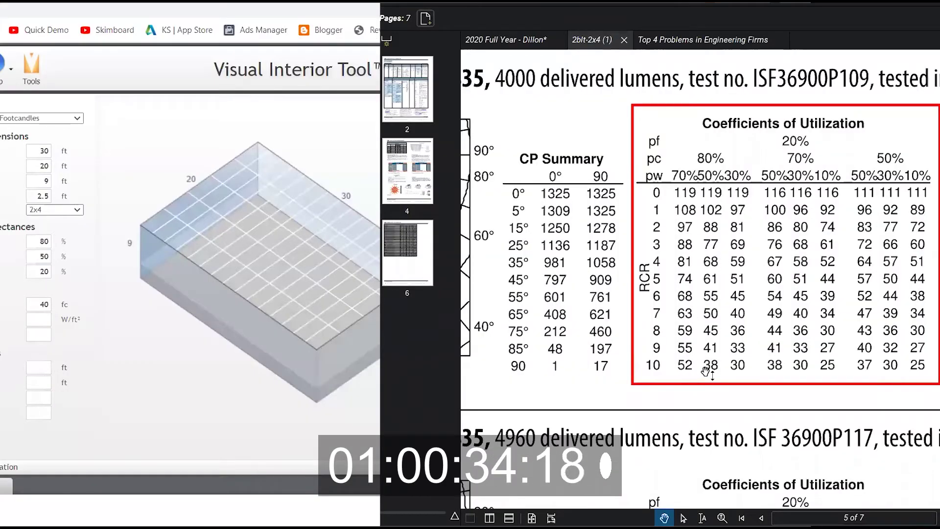
{"action": "key", "text": "alt+Tab"}
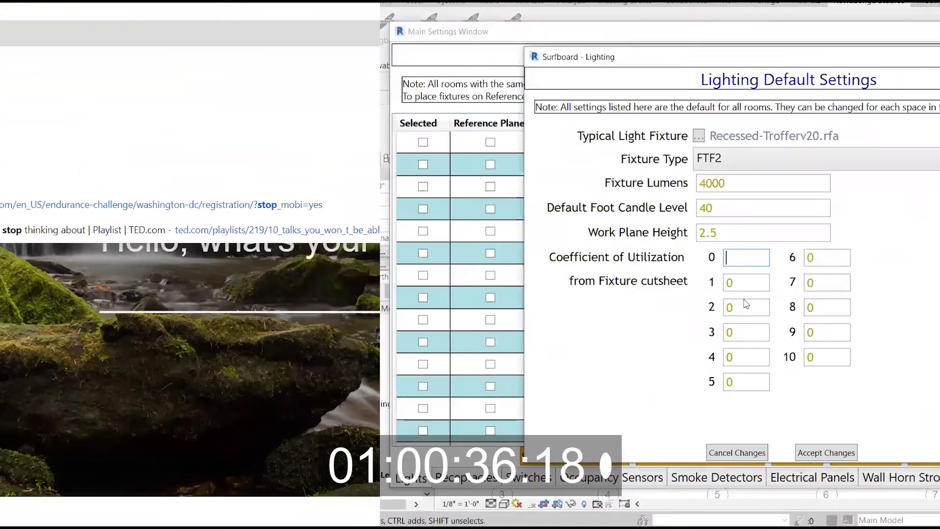
{"action": "type", "text": "119"}
{"action": "key", "text": "Tab"}
{"action": "key", "text": "BackSpace"}
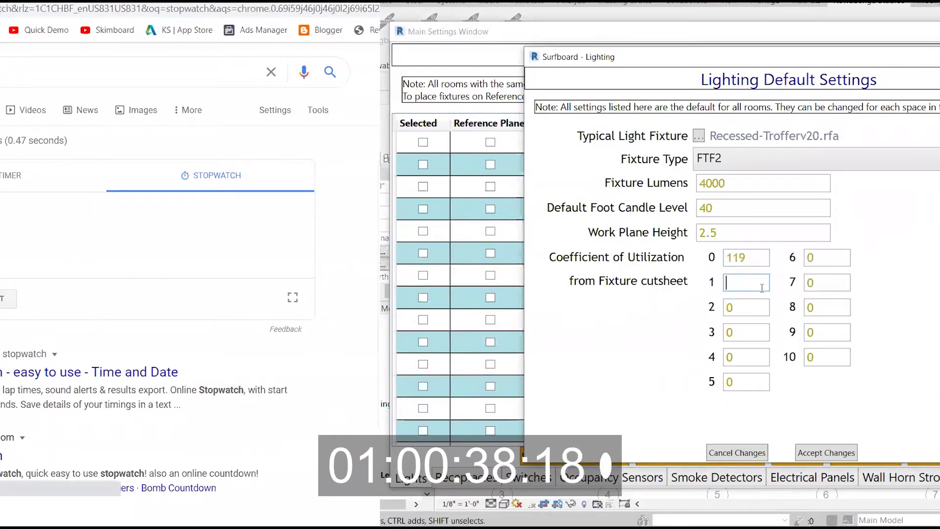
{"action": "type", "text": "88"}
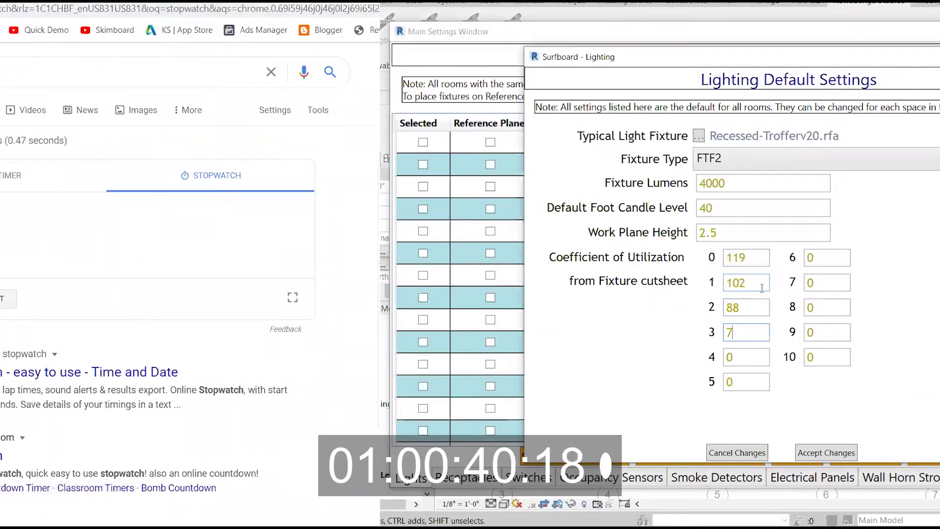
Check the cutsheet and enter coefficients of utilization 68, 61 and 55 for rows 4 to 6
{"action": "key", "text": "alt+Tab"}
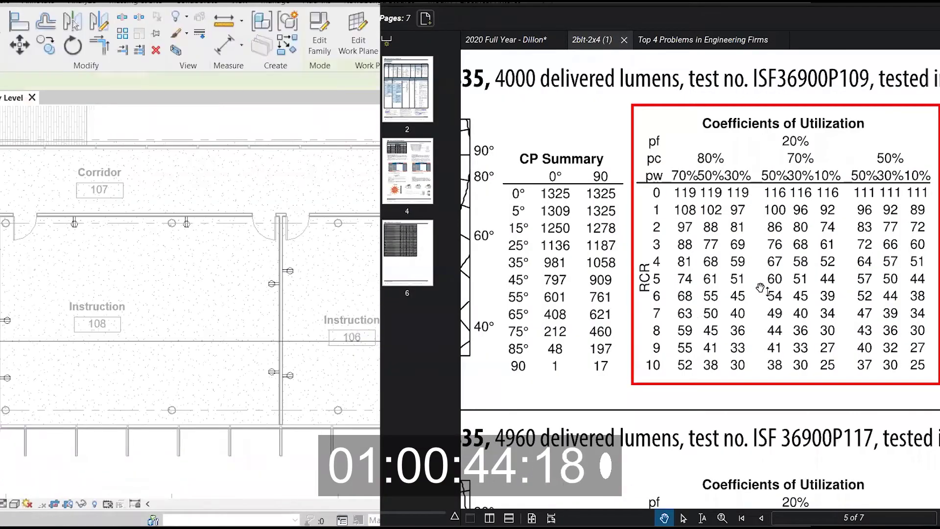
{"action": "key", "text": "alt+Tab"}
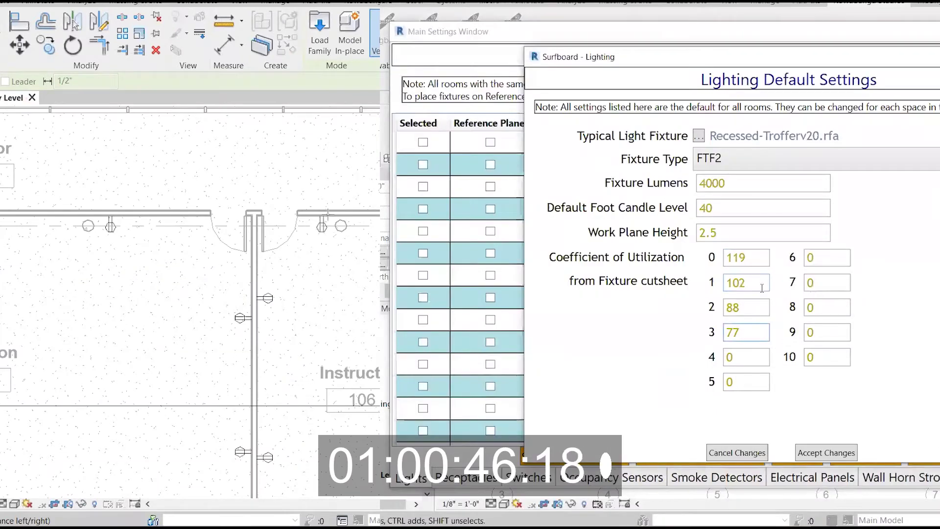
{"action": "type", "text": "68"}
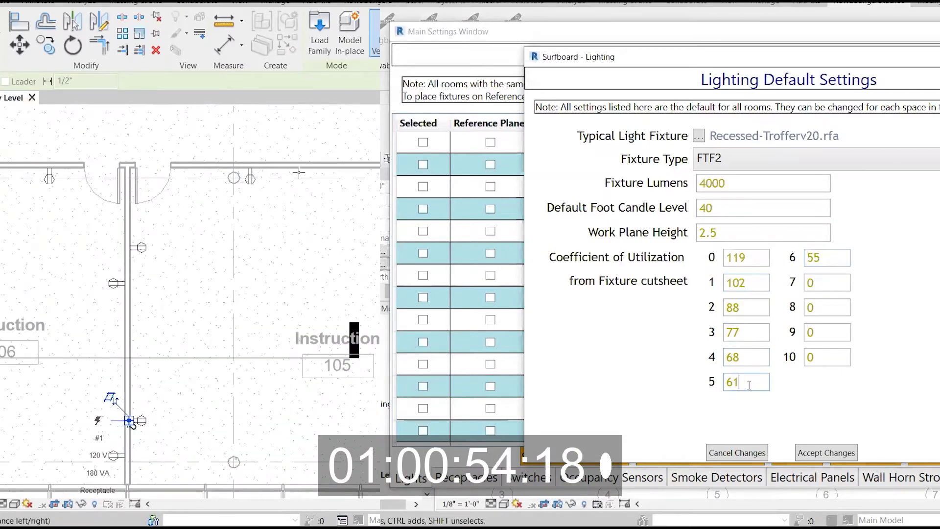
Enter the remaining cutsheet coefficients of utilization for rows 7 to 10 as 50, 45, 41 and 38
{"action": "key", "text": "alt+Tab"}
{"action": "key", "text": "alt+Tab"}
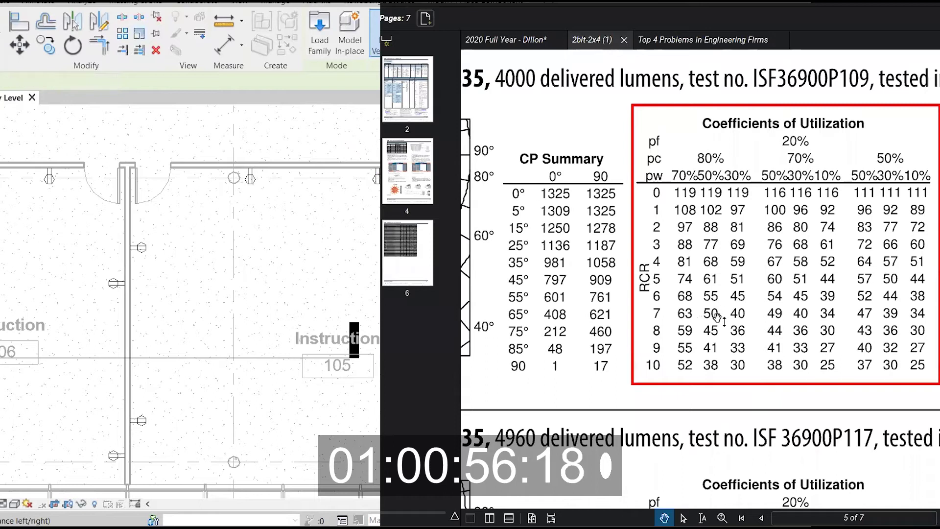
{"action": "key", "text": "alt+Tab"}
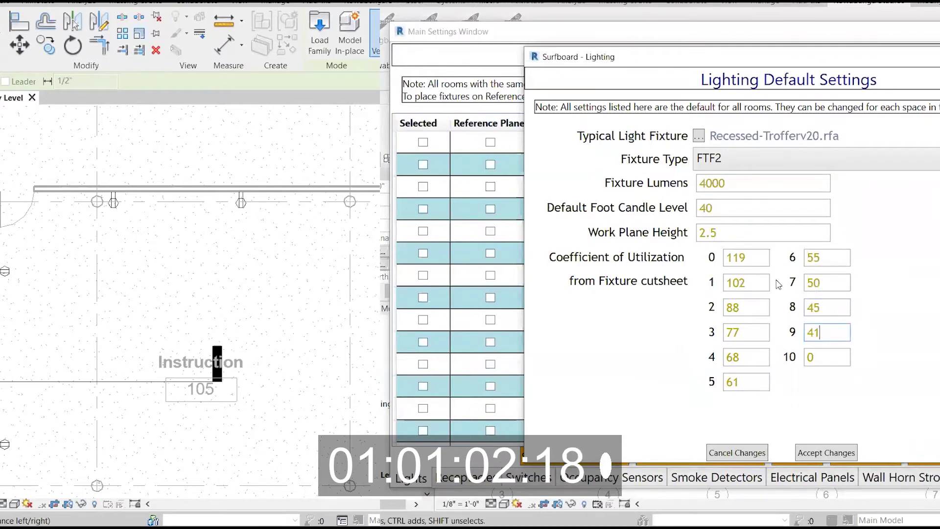
{"action": "key", "text": "alt+Tab"}
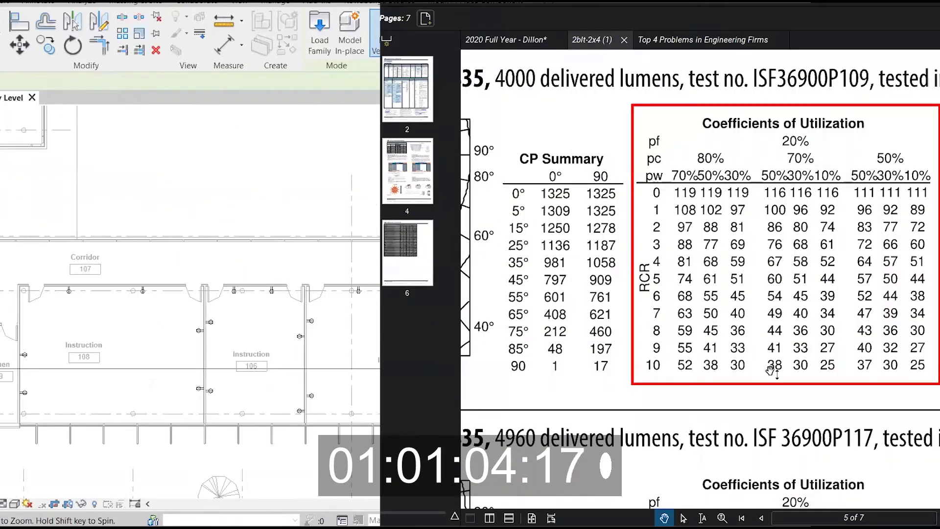
{"action": "key", "text": "alt+Tab"}
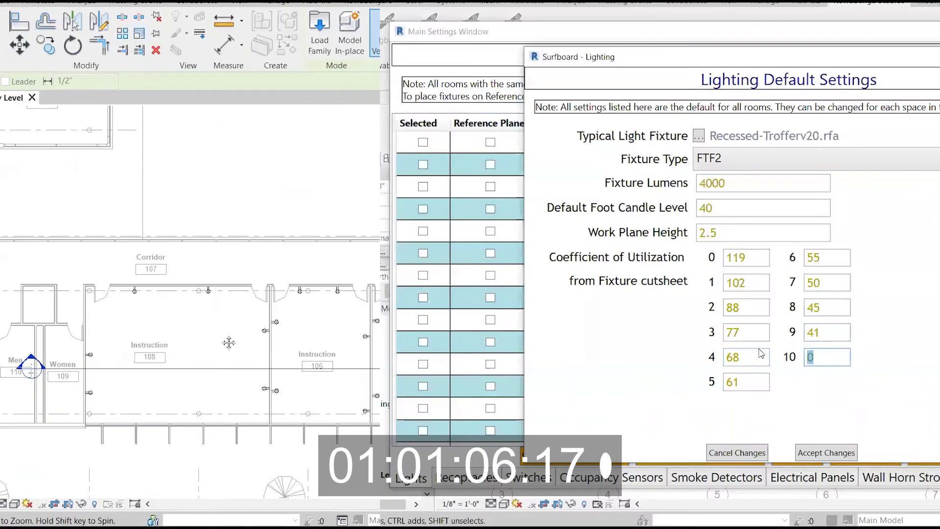
{"action": "type", "text": "38"}
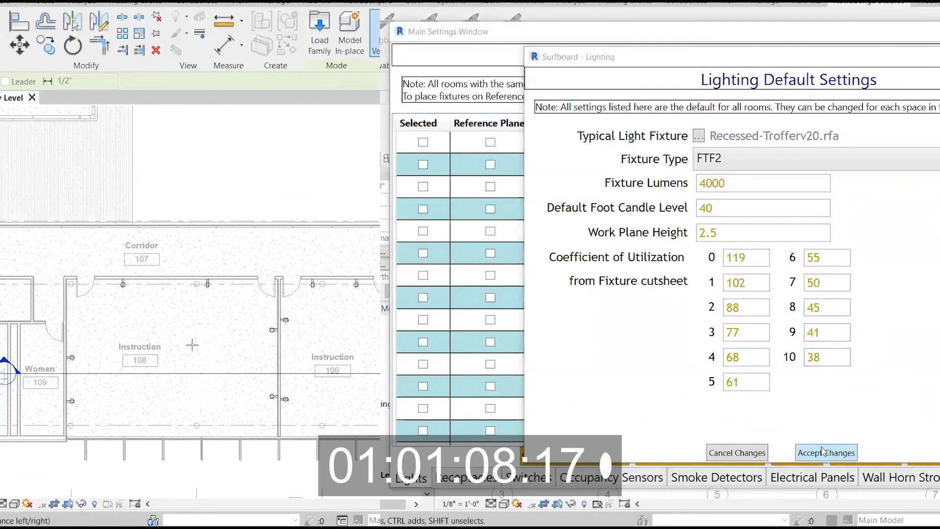
Accept the lighting defaults and include all rooms in the lighting layout
{"action": "left_click", "coordinate": [828, 453]}
{"action": "left_click", "coordinate": [890, 326]}
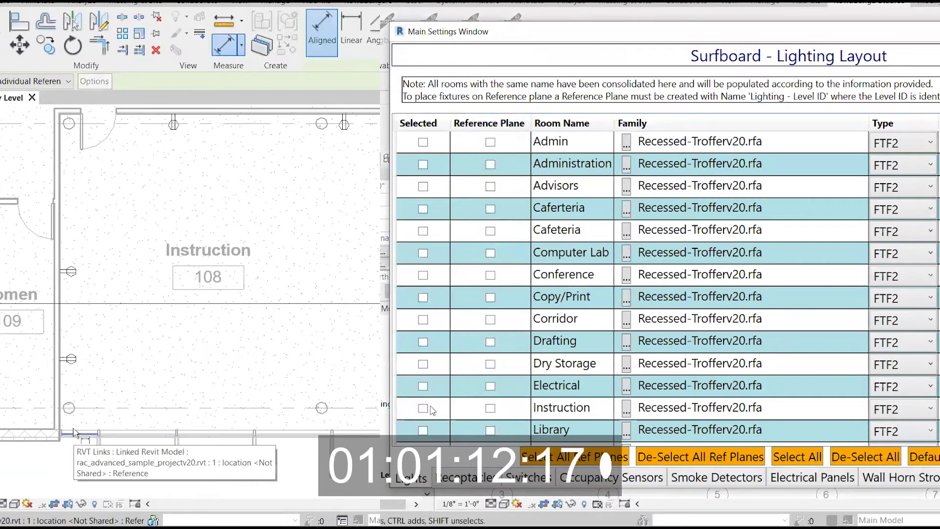
{"action": "left_click", "coordinate": [797, 456]}
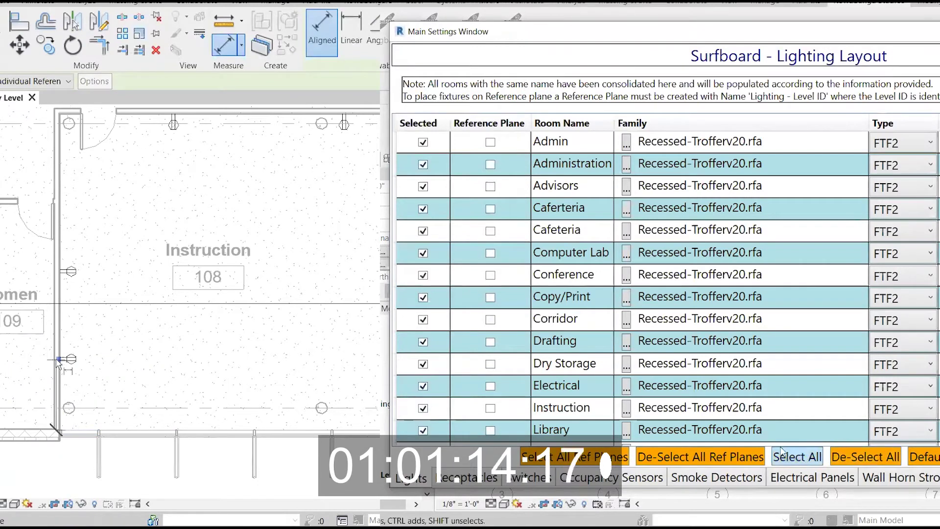
Set the receptacle layout defaults to type Standard with 1 receptacle per wall and accept them
{"action": "left_click", "coordinate": [469, 478]}
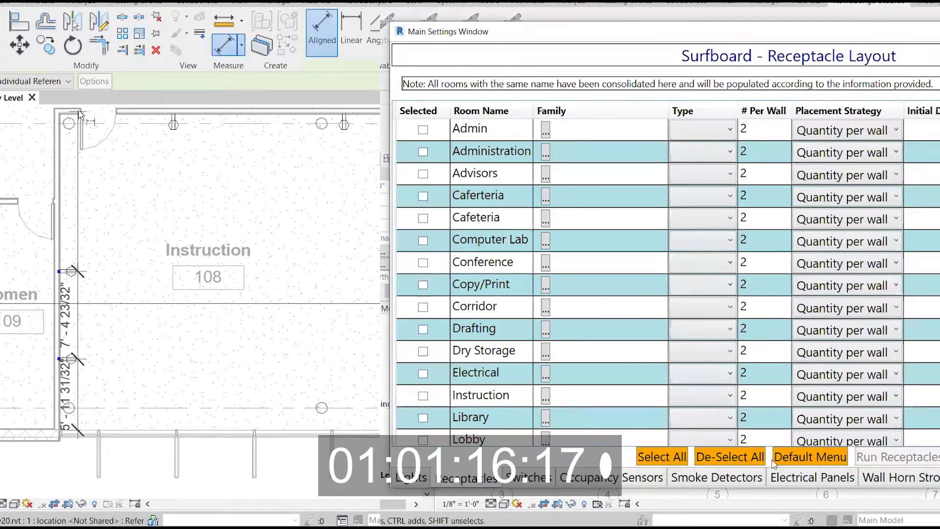
{"action": "left_click", "coordinate": [810, 456]}
{"action": "left_click", "coordinate": [878, 326]}
{"action": "left_click", "coordinate": [842, 258]}
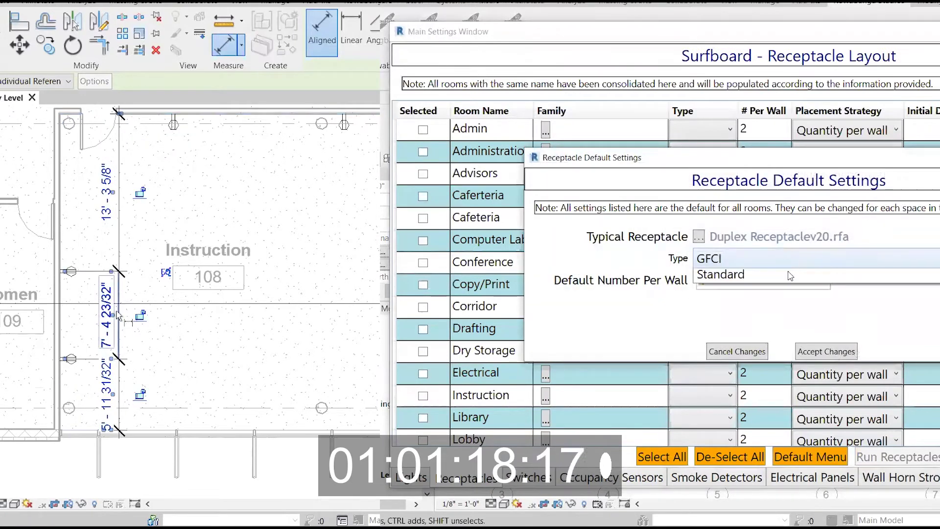
{"action": "left_click", "coordinate": [842, 273]}
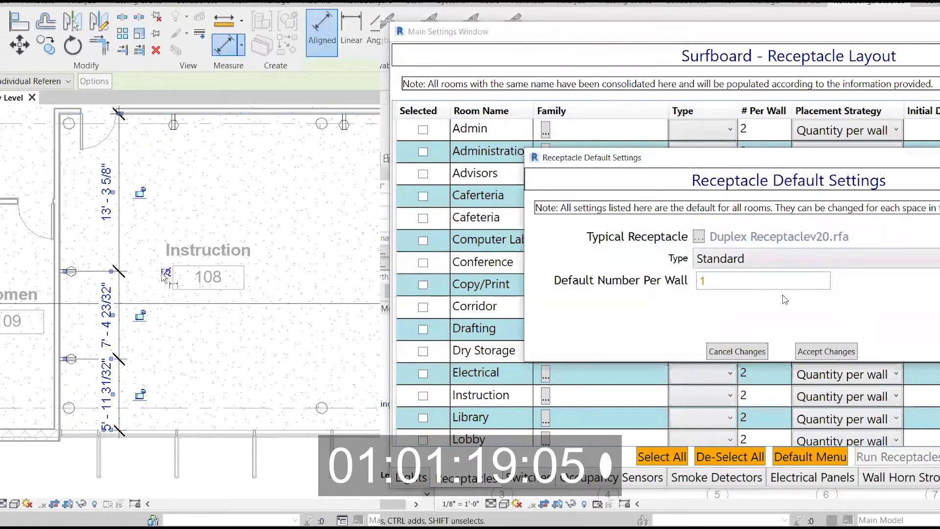
{"action": "left_click_drag", "start_coordinate": [724, 282], "coordinate": [672, 284]}
{"action": "left_click", "coordinate": [60, 145]}
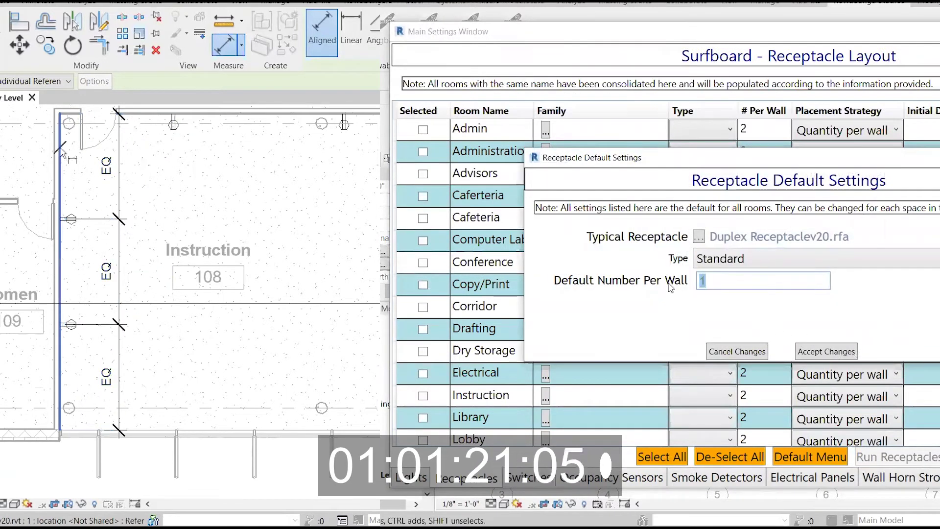
{"action": "left_click", "coordinate": [824, 351]}
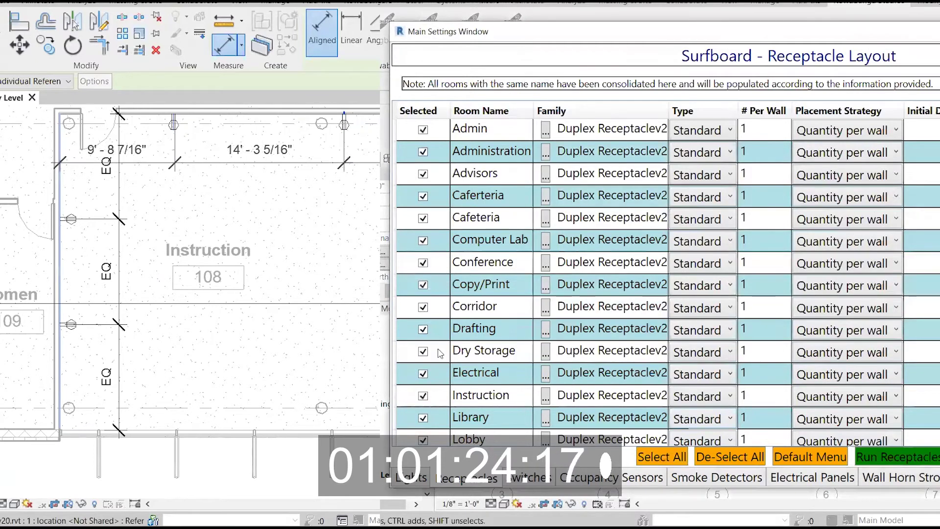
Set Instruction rooms to 2 receptacles per wall, and Men rooms to type GFCI with One - 6" from door placement
{"action": "left_click", "coordinate": [759, 397]}
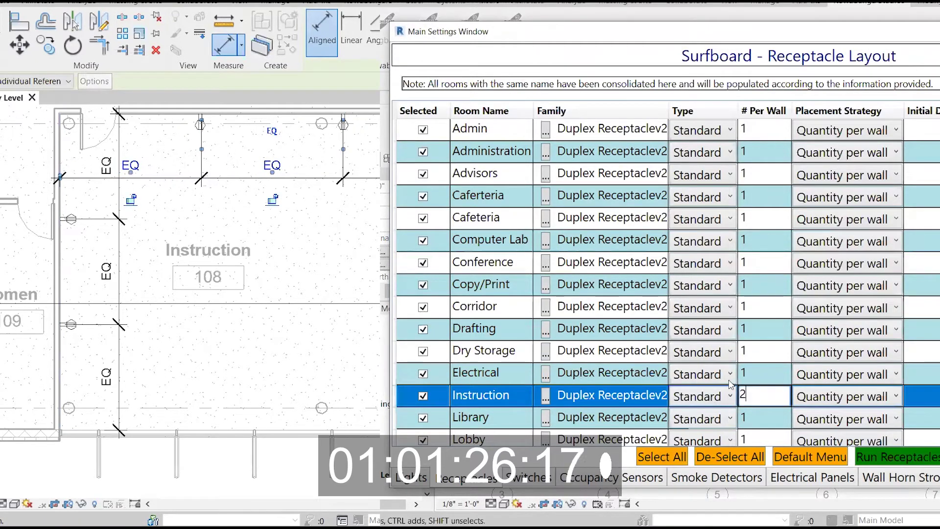
{"action": "key", "text": "Return"}
{"action": "scroll", "coordinate": [475, 317], "scroll_direction": "down", "scroll_amount": 4}
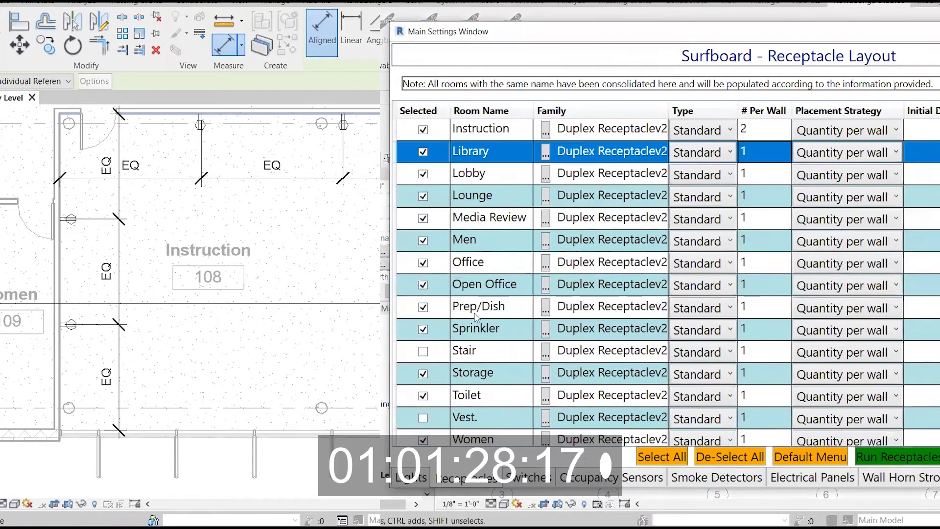
{"action": "left_click", "coordinate": [707, 243]}
{"action": "left_click", "coordinate": [695, 260]}
{"action": "left_click", "coordinate": [854, 242]}
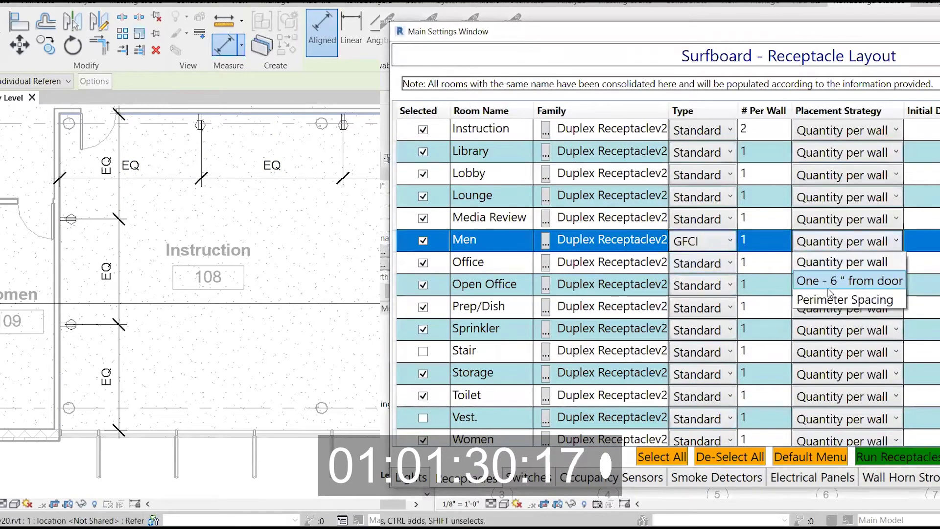
{"action": "left_click", "coordinate": [836, 283]}
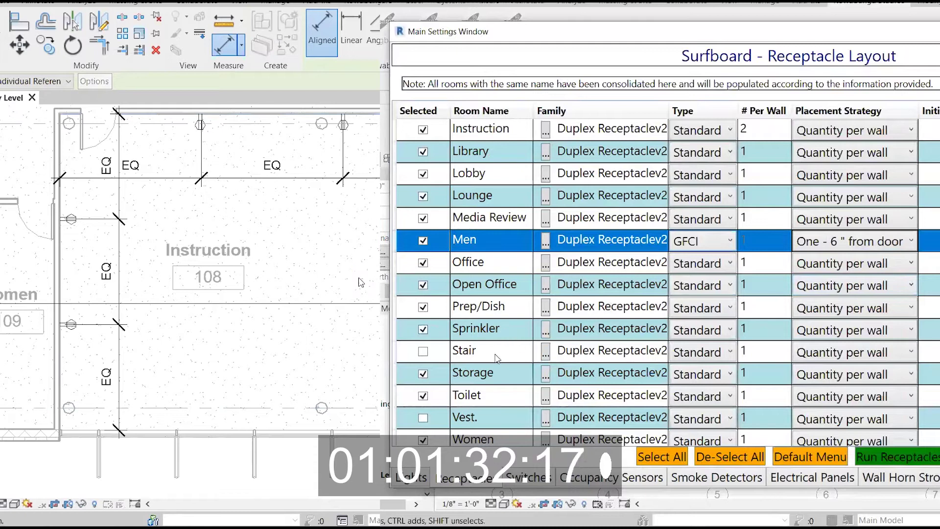
Exclude Sprinkler rooms from the receptacle layout, and set Electrical and Dry Storage placement to One - 6" from door
{"action": "left_click", "coordinate": [422, 329]}
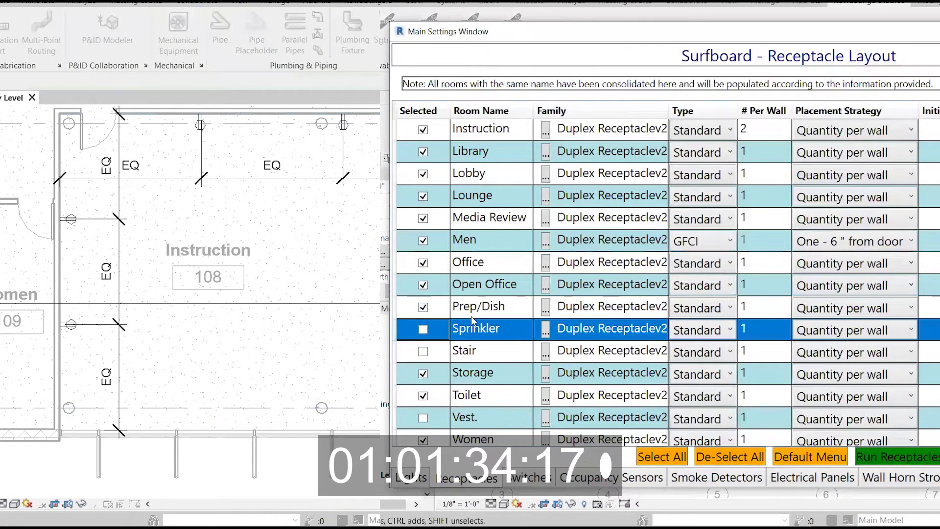
{"action": "scroll", "coordinate": [499, 349], "scroll_direction": "up", "scroll_amount": 1}
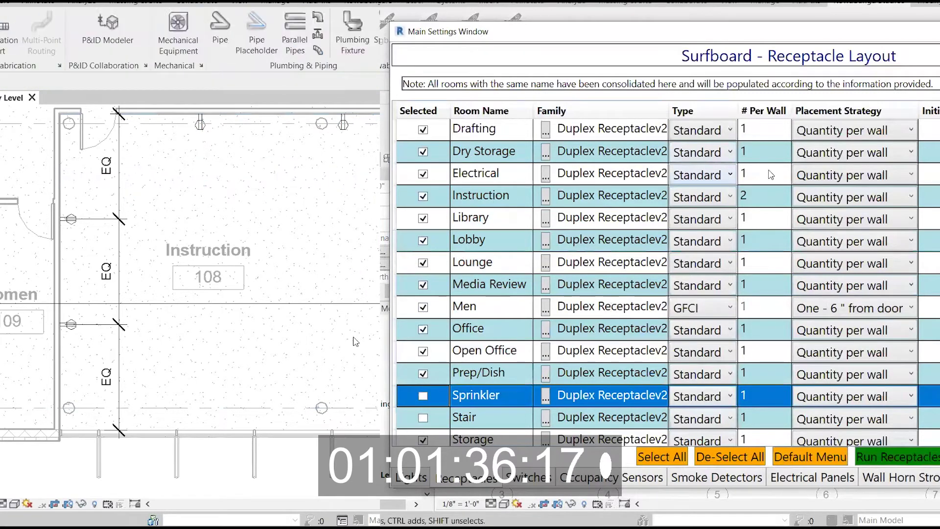
{"action": "left_click", "coordinate": [822, 175]}
{"action": "left_click", "coordinate": [842, 213]}
{"action": "left_click", "coordinate": [854, 152]}
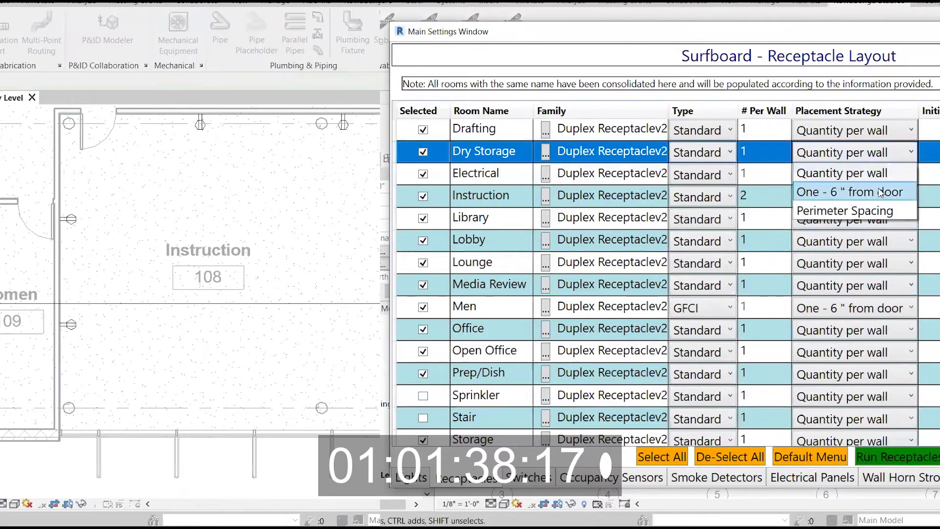
{"action": "left_click", "coordinate": [842, 191]}
{"action": "scroll", "coordinate": [854, 263], "scroll_direction": "up", "scroll_amount": 3}
Place an aligned dimension string along Instruction 106's left-hand wall, locating its two receptacles between the lower and upper walls
{"action": "middle_click_drag", "start_coordinate": [377, 294], "coordinate": [136, 310]}
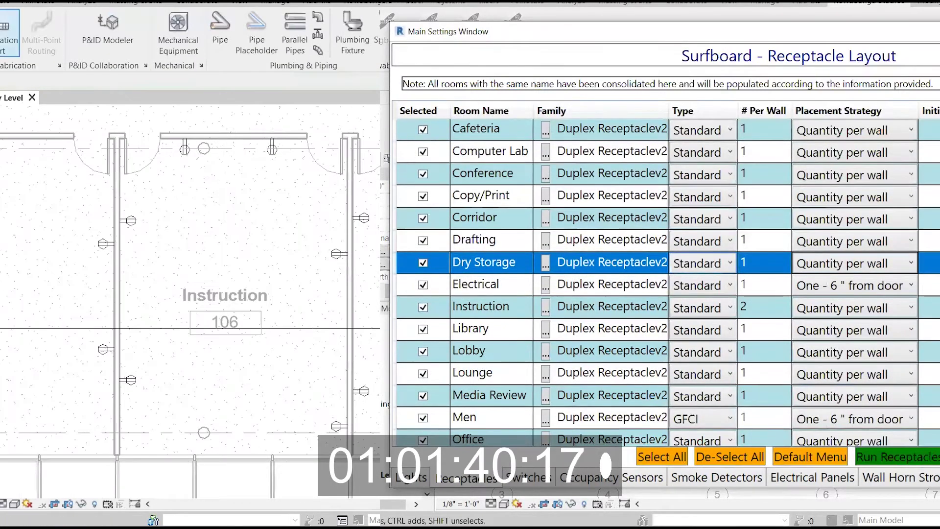
{"action": "scroll", "coordinate": [666, 282], "scroll_direction": "up", "scroll_amount": 2}
{"action": "key", "text": "d"}
{"action": "key", "text": "i"}
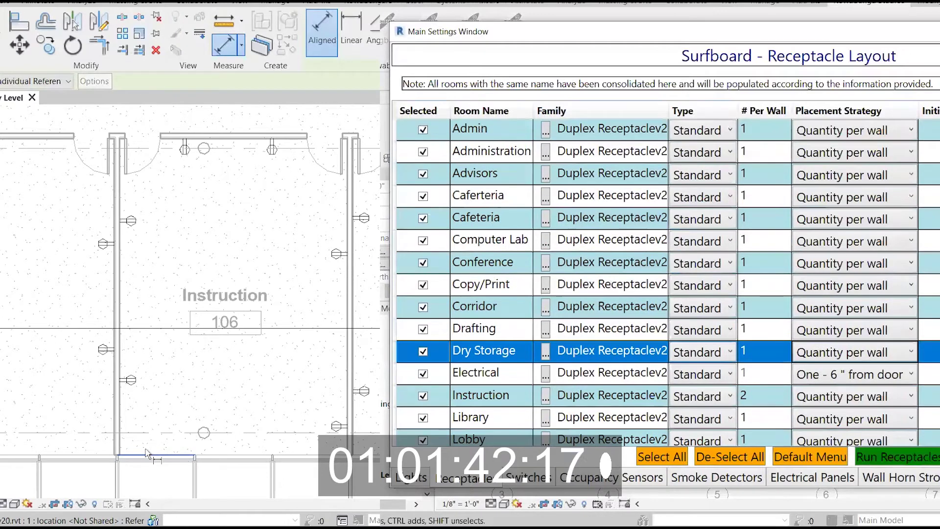
{"action": "scroll", "coordinate": [854, 318], "scroll_direction": "down", "scroll_amount": 4}
{"action": "left_click", "coordinate": [126, 222]}
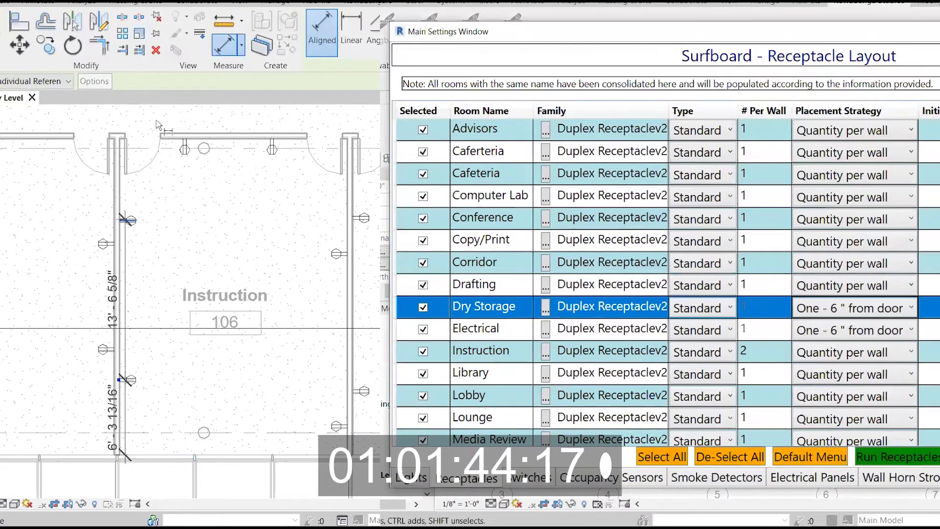
{"action": "scroll", "coordinate": [665, 282], "scroll_direction": "down", "scroll_amount": 1}
{"action": "left_click", "coordinate": [172, 139]}
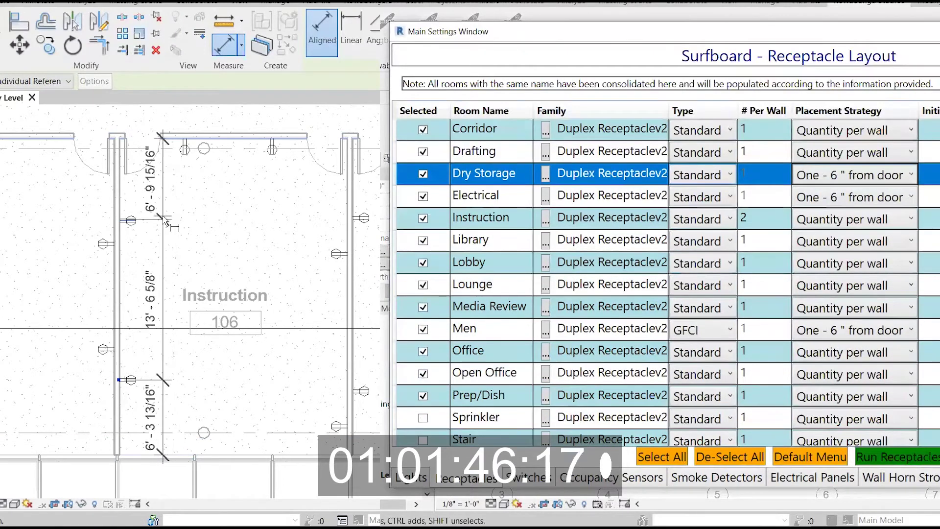
{"action": "left_click", "coordinate": [163, 186]}
Dimension and equalize the two receptacles on Instruction 106's upper wall, and set Storage placement to One - 6" from door
{"action": "scroll", "coordinate": [435, 195], "scroll_direction": "down", "scroll_amount": 1}
{"action": "left_click", "coordinate": [120, 188]}
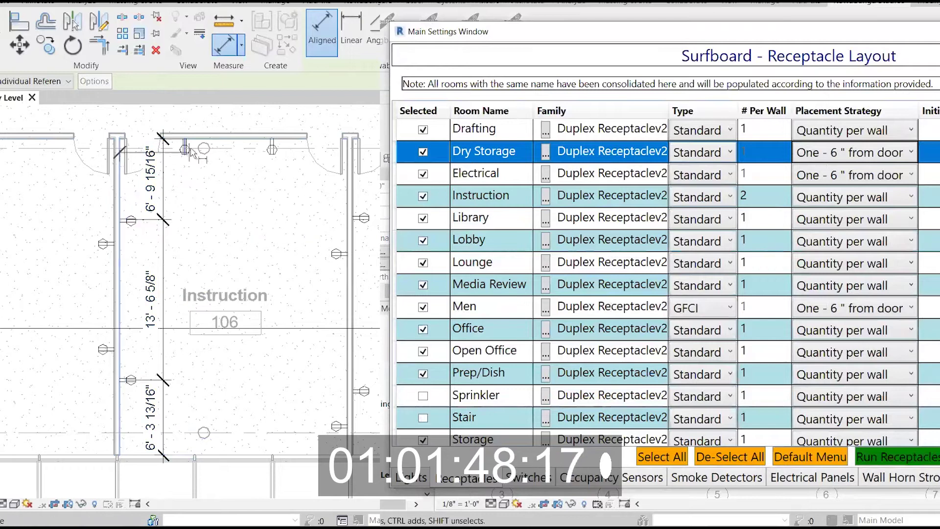
{"action": "scroll", "coordinate": [430, 369], "scroll_direction": "down", "scroll_amount": 2}
{"action": "left_click", "coordinate": [272, 140]}
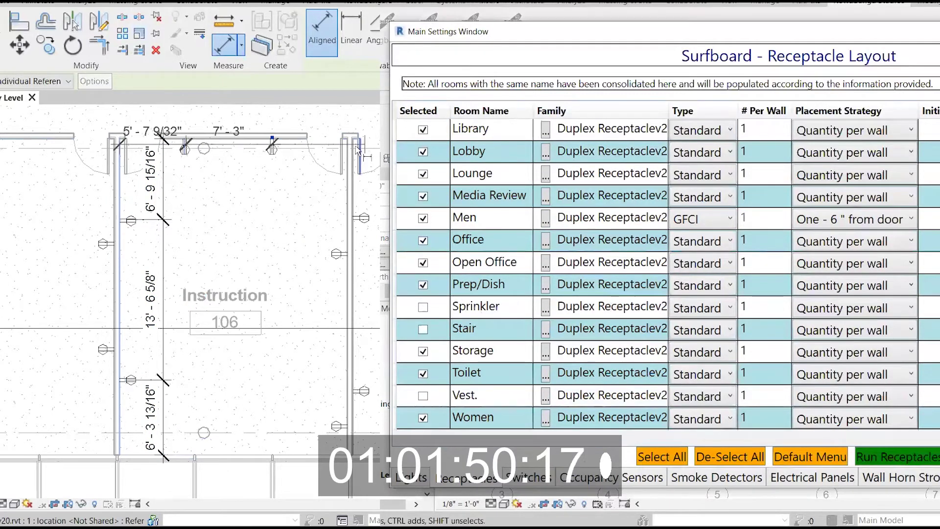
{"action": "left_click", "coordinate": [348, 163]}
{"action": "left_click", "coordinate": [881, 354]}
{"action": "left_click", "coordinate": [872, 377]}
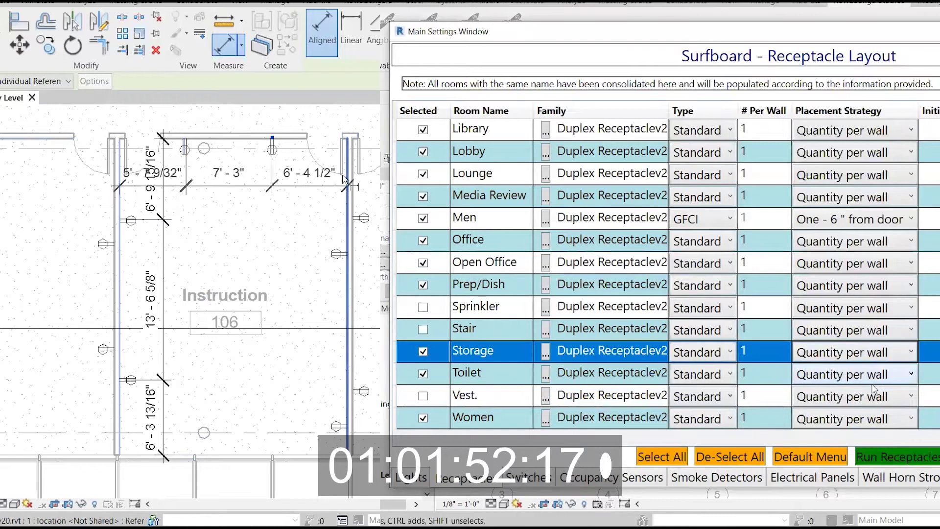
{"action": "left_click", "coordinate": [872, 353]}
{"action": "middle_click_drag", "start_coordinate": [315, 120], "coordinate": [311, 181]}
{"action": "left_click", "coordinate": [860, 391]}
{"action": "left_click", "coordinate": [254, 167]}
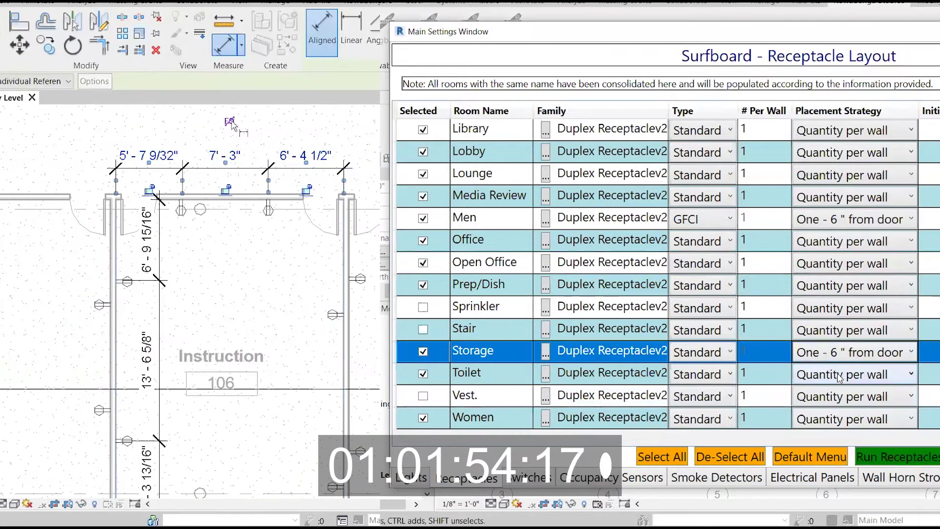
Set Toilet and Women placement to One - 6" from door, and dimension the two receptacles on Instruction 106's right-hand wall
{"action": "left_click", "coordinate": [838, 375]}
{"action": "left_click", "coordinate": [838, 394]}
{"action": "left_click", "coordinate": [838, 420]}
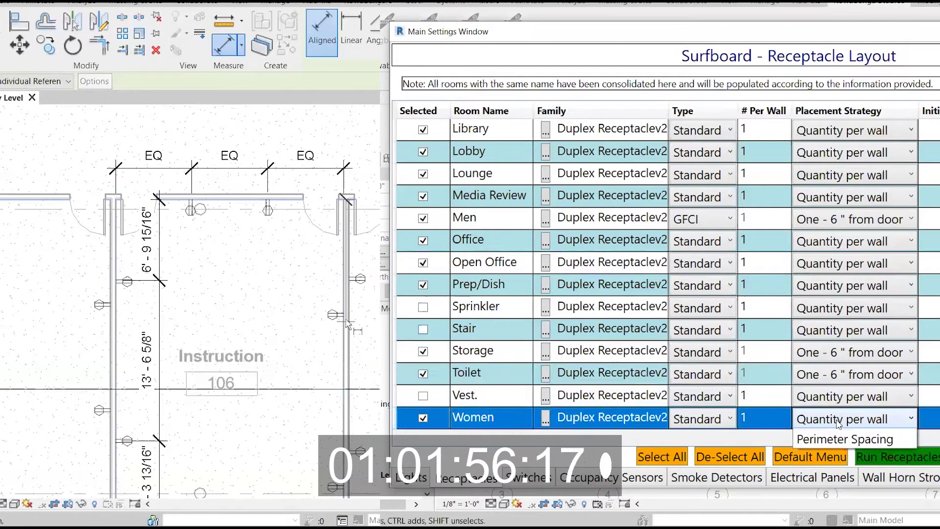
{"action": "left_click", "coordinate": [345, 316]}
{"action": "left_click", "coordinate": [839, 457]}
{"action": "middle_click_drag", "start_coordinate": [341, 394], "coordinate": [330, 297]}
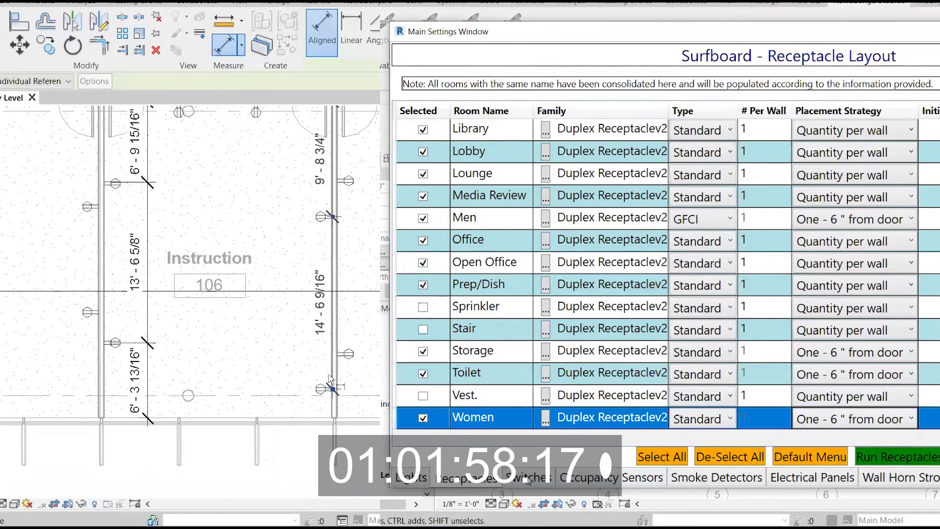
Open the switch layout, continue to its default settings, set the default switch type to Dimmer and accept the changes
{"action": "left_click", "coordinate": [527, 479]}
{"action": "left_click", "coordinate": [818, 456]}
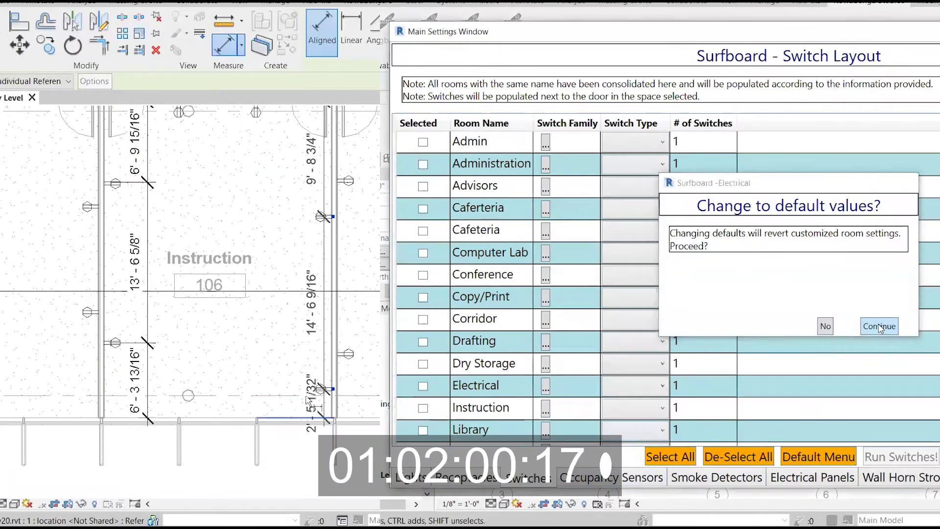
{"action": "left_click", "coordinate": [879, 326]}
{"action": "left_click", "coordinate": [744, 257]}
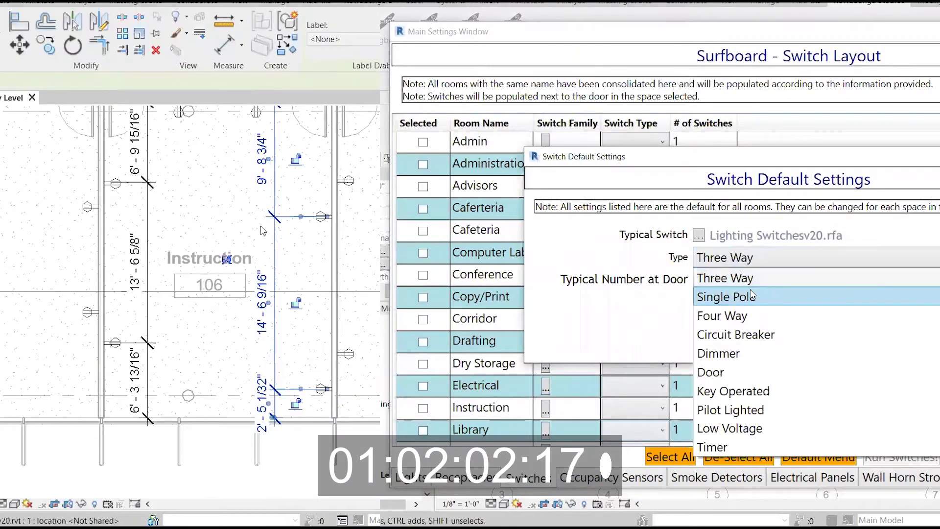
{"action": "left_click", "coordinate": [722, 353]}
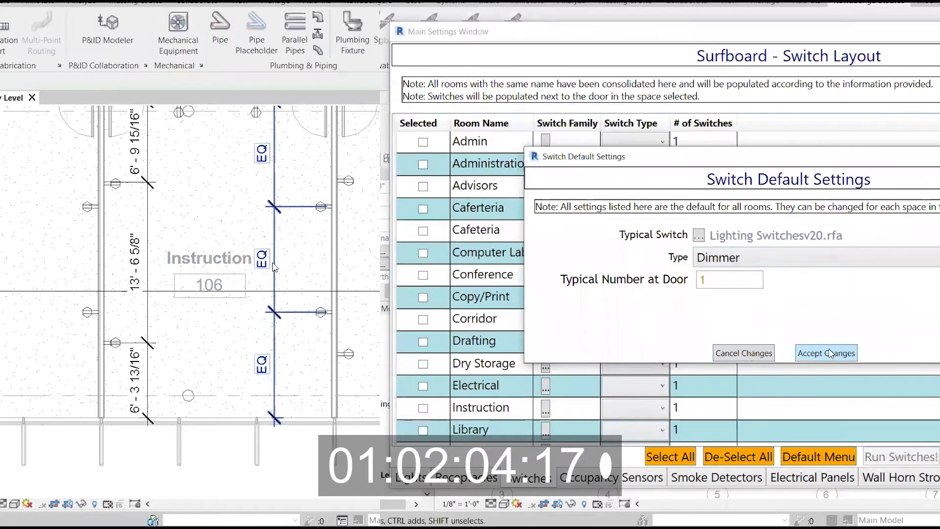
{"action": "left_click", "coordinate": [830, 352]}
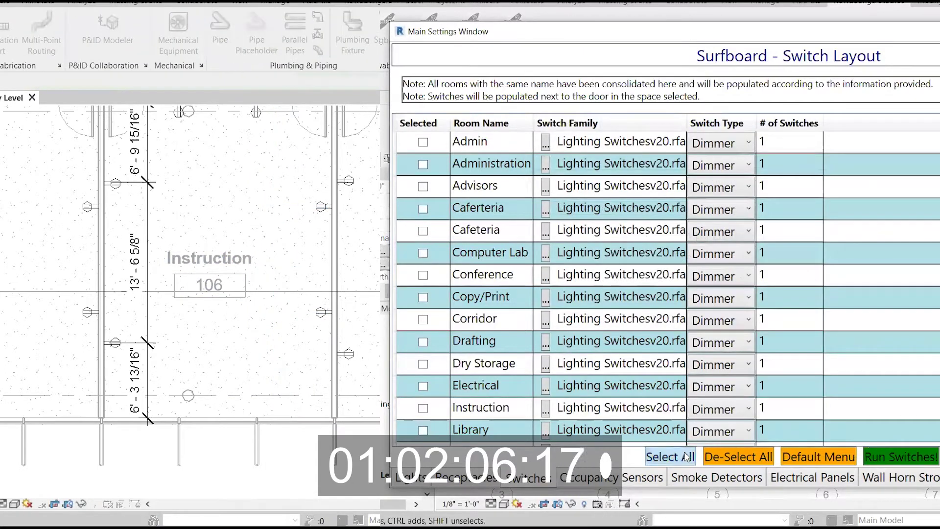
Select the rooms for the switch layout, and set Instruction rooms to type Three Way with 2 switches
{"action": "left_click", "coordinate": [719, 409]}
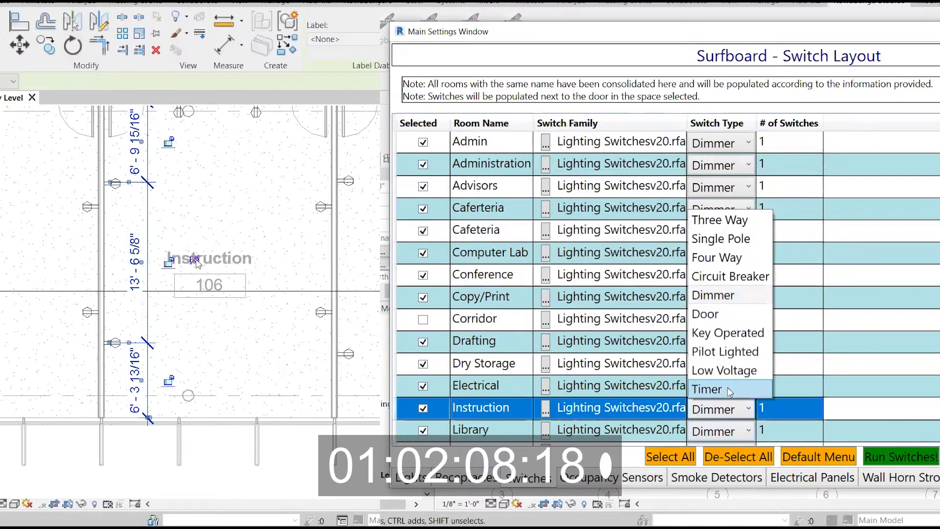
{"action": "left_click", "coordinate": [719, 219]}
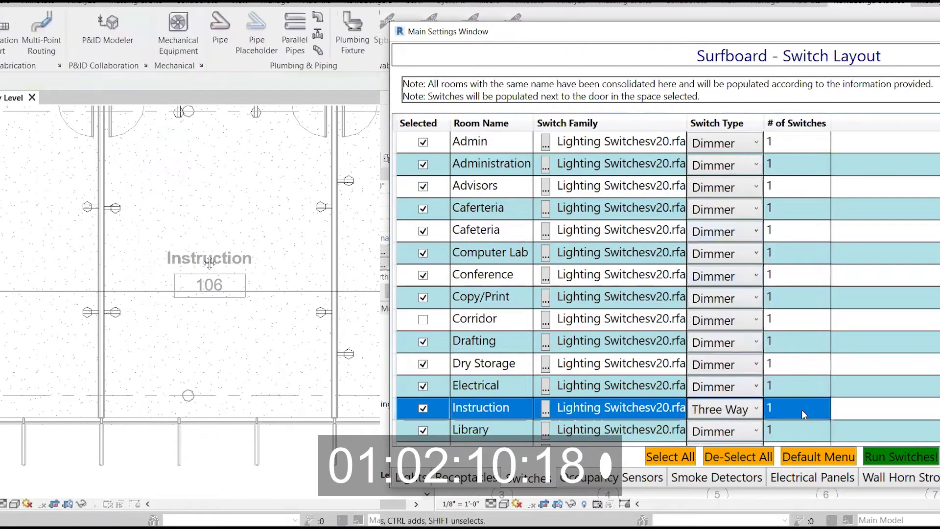
{"action": "type", "text": "2"}
{"action": "key", "text": "Return"}
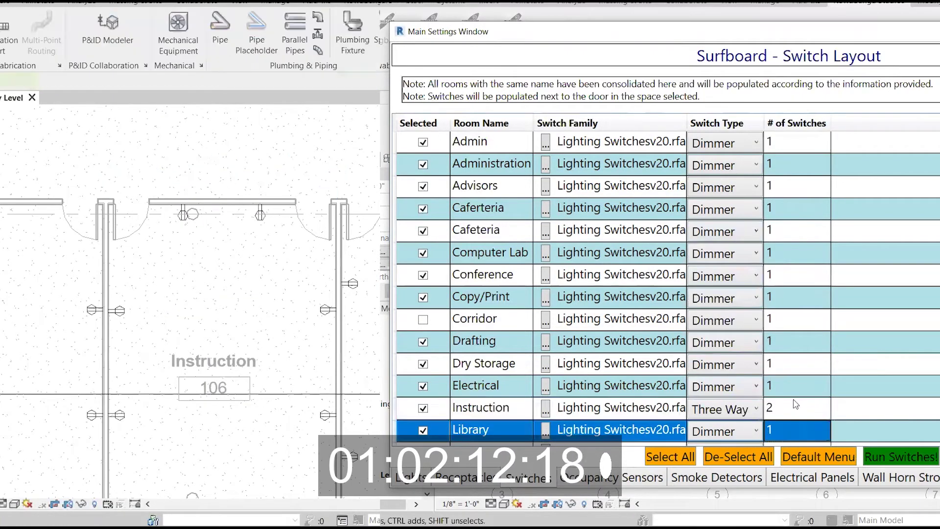
Set the switch type of Men rooms to Key Operated
{"action": "scroll", "coordinate": [599, 339], "scroll_direction": "down", "scroll_amount": 1}
{"action": "scroll", "coordinate": [598, 339], "scroll_direction": "down", "scroll_amount": 1}
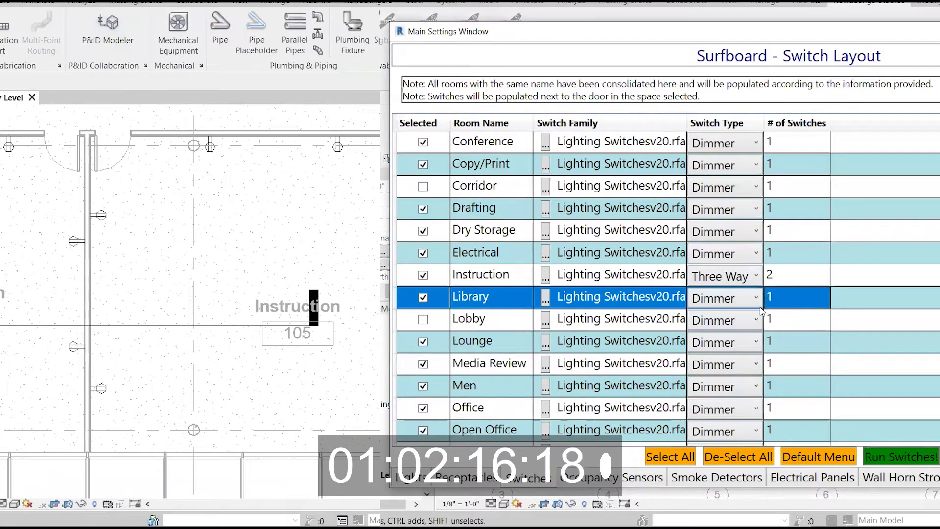
{"action": "left_click", "coordinate": [754, 387]}
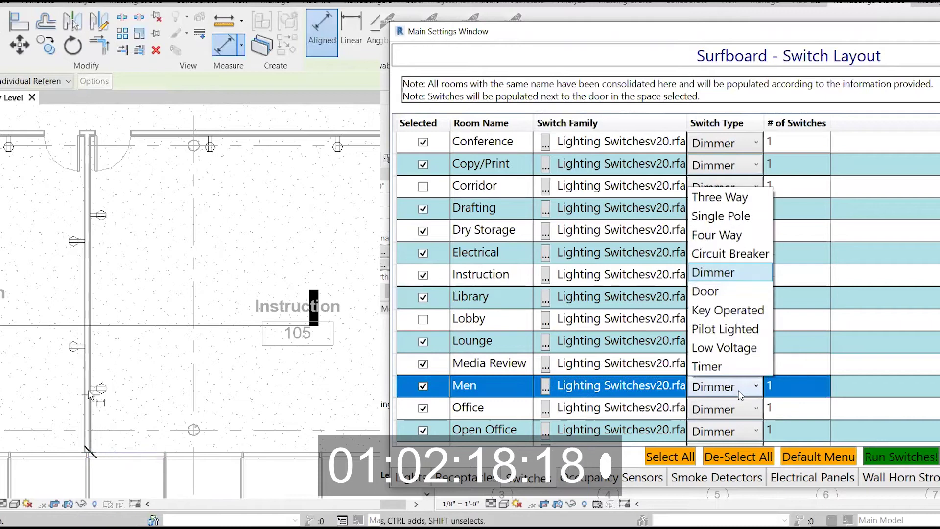
{"action": "left_click", "coordinate": [742, 311]}
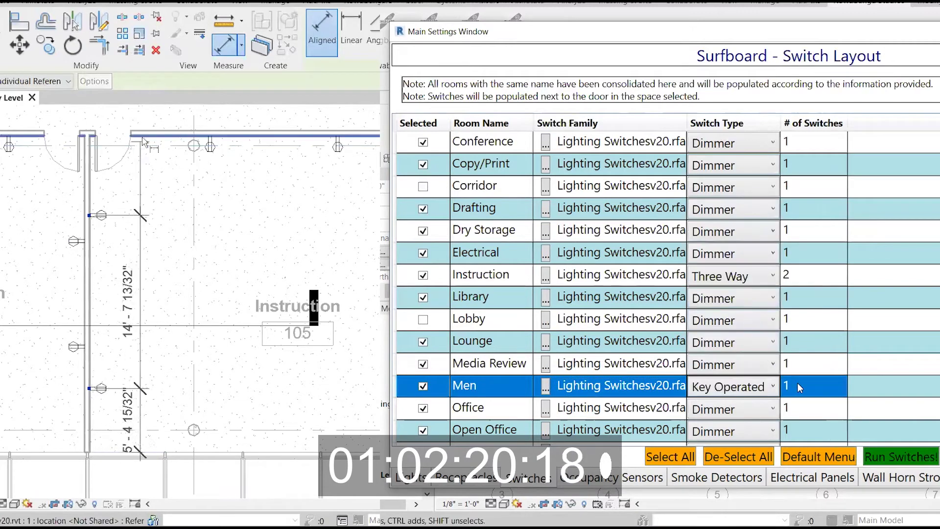
Set the switch type of Storage rooms to Timer
{"action": "scroll", "coordinate": [803, 387], "scroll_direction": "down", "scroll_amount": 1}
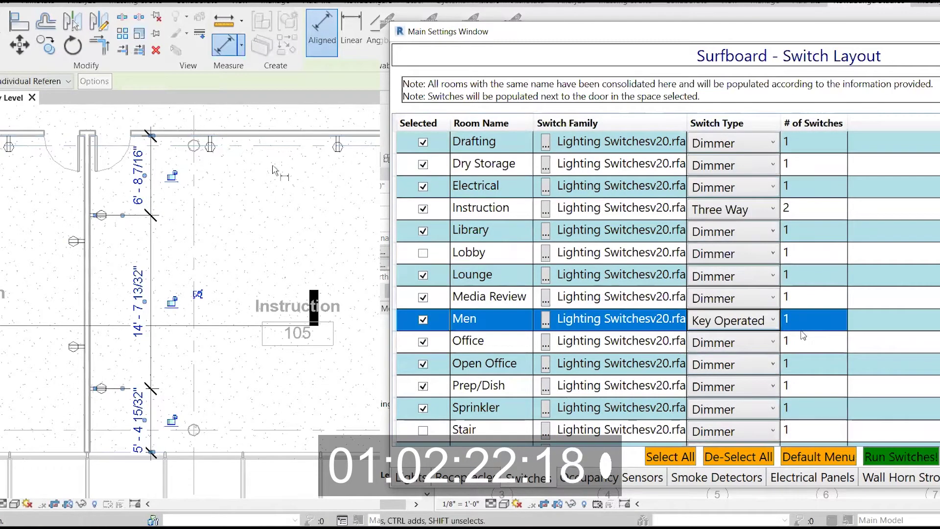
{"action": "scroll", "coordinate": [802, 334], "scroll_direction": "down", "scroll_amount": 1}
{"action": "left_click", "coordinate": [738, 386]}
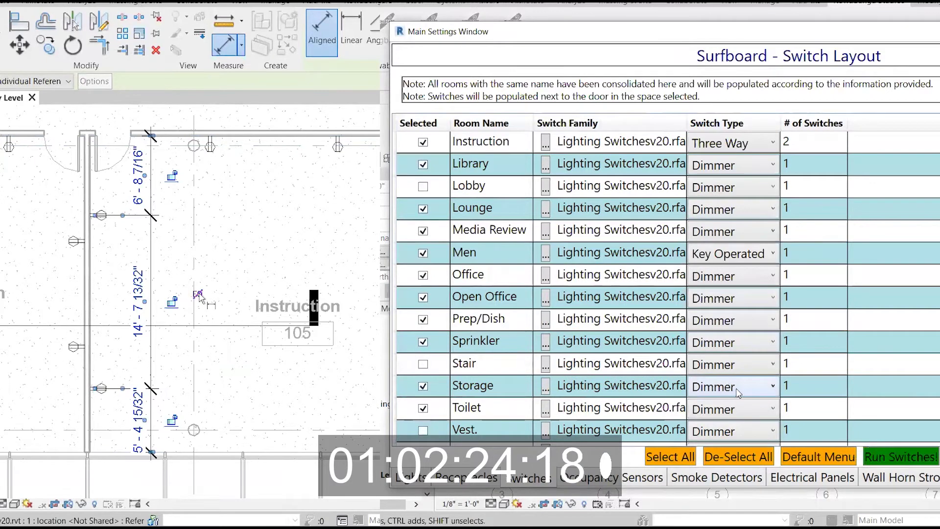
{"action": "left_click", "coordinate": [732, 367]}
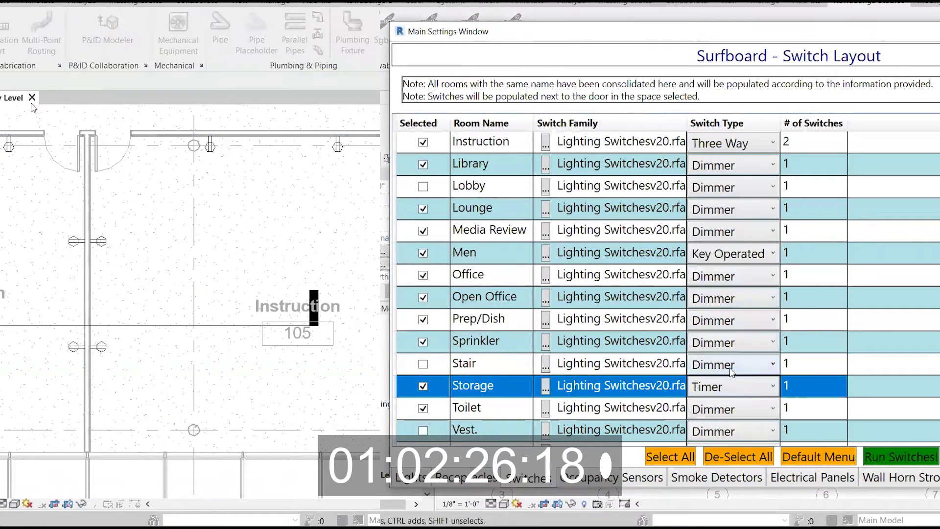
Set the switch type of both Toilet and Men rooms to Low Voltage
{"action": "left_click", "coordinate": [733, 412]}
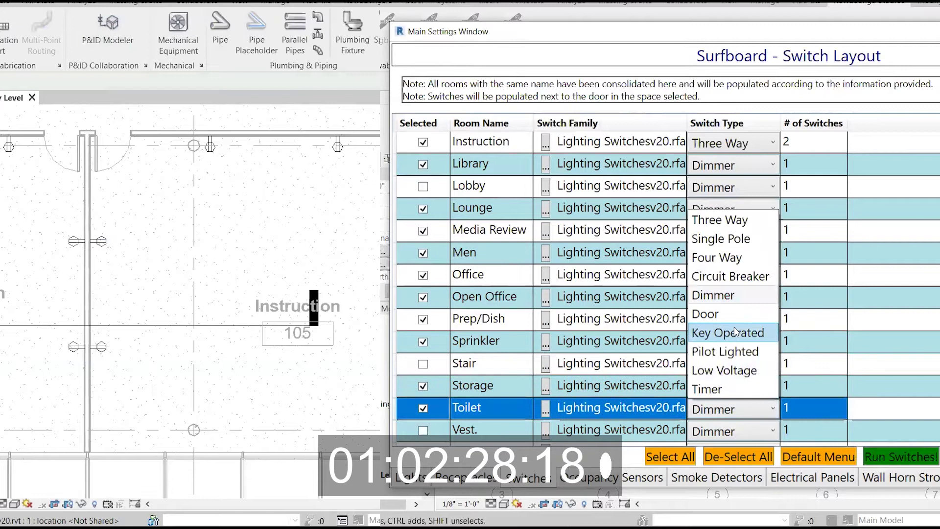
{"action": "left_click", "coordinate": [734, 353]}
{"action": "left_click", "coordinate": [727, 415]}
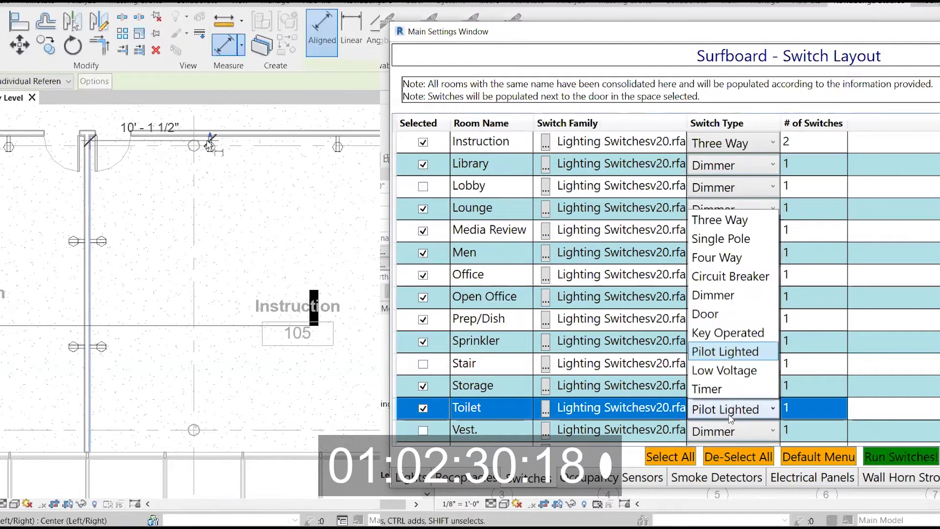
{"action": "left_click", "coordinate": [738, 370]}
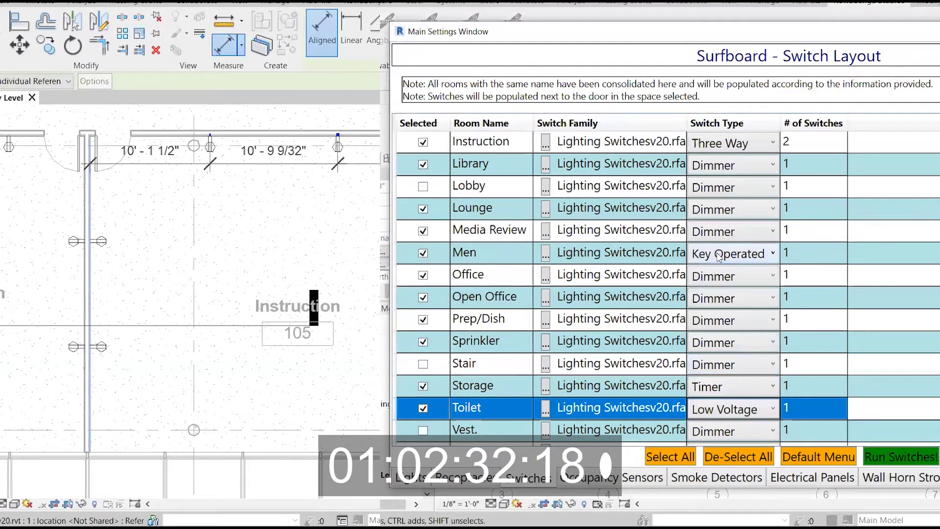
{"action": "left_click", "coordinate": [732, 254]}
{"action": "left_click", "coordinate": [726, 424]}
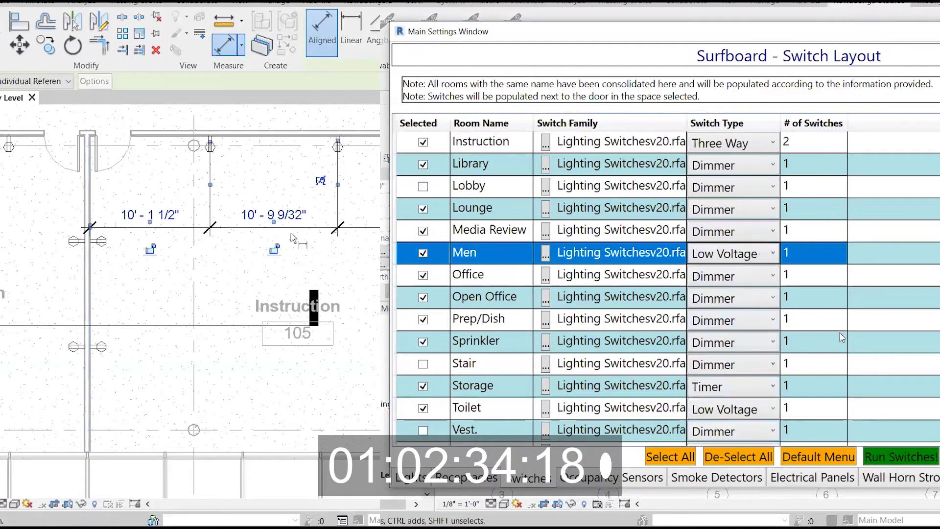
Set the switch type of Electrical rooms to Timer and of Women rooms to Low Voltage
{"action": "scroll", "coordinate": [633, 229], "scroll_direction": "up", "scroll_amount": 1}
{"action": "scroll", "coordinate": [557, 198], "scroll_direction": "up", "scroll_amount": 1}
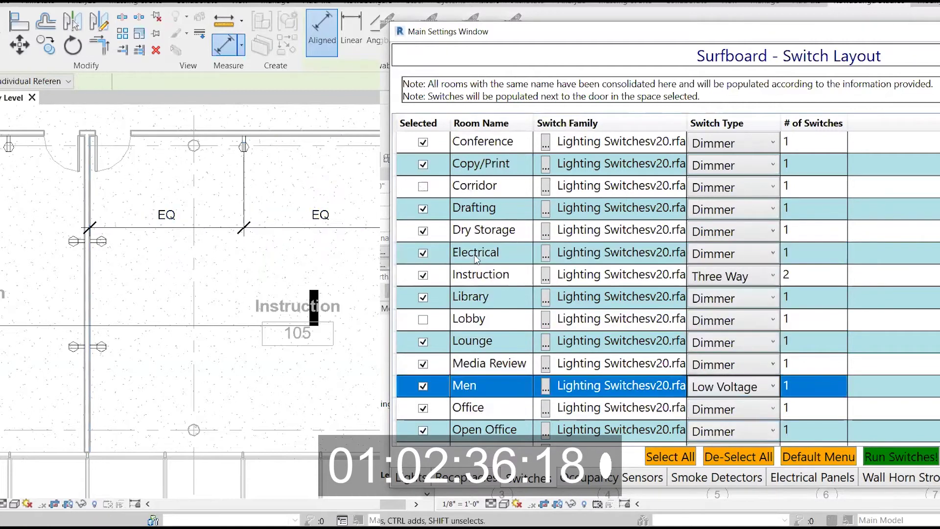
{"action": "left_click", "coordinate": [732, 253]}
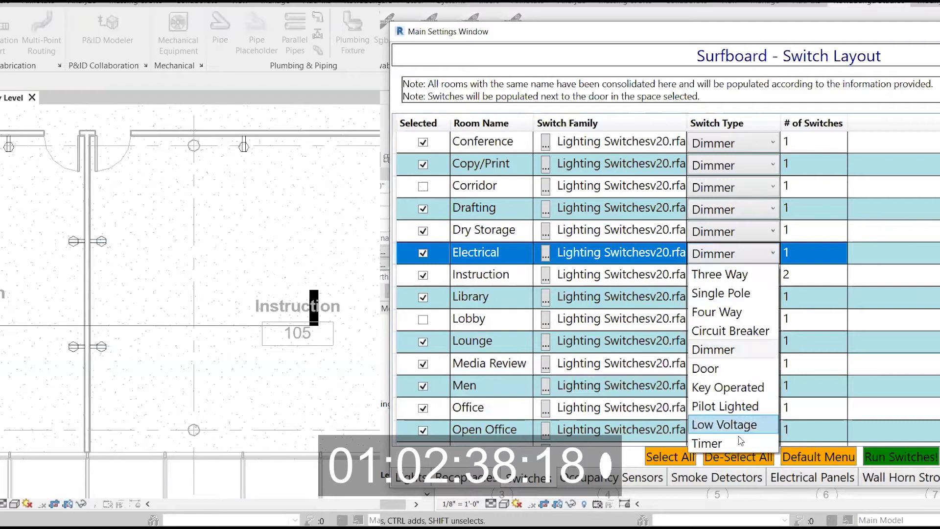
{"action": "left_click", "coordinate": [710, 443]}
{"action": "scroll", "coordinate": [889, 303], "scroll_direction": "down", "scroll_amount": 3}
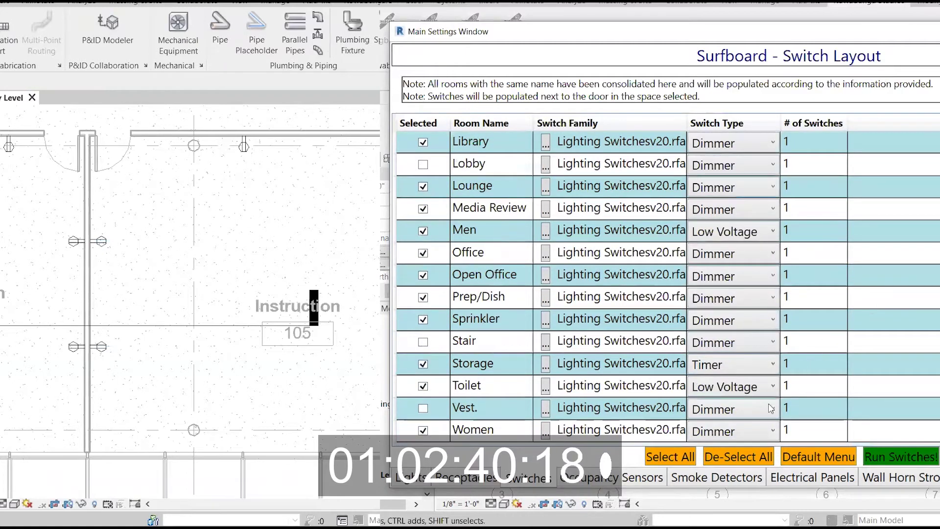
{"action": "left_click", "coordinate": [732, 431]}
{"action": "left_click", "coordinate": [724, 390]}
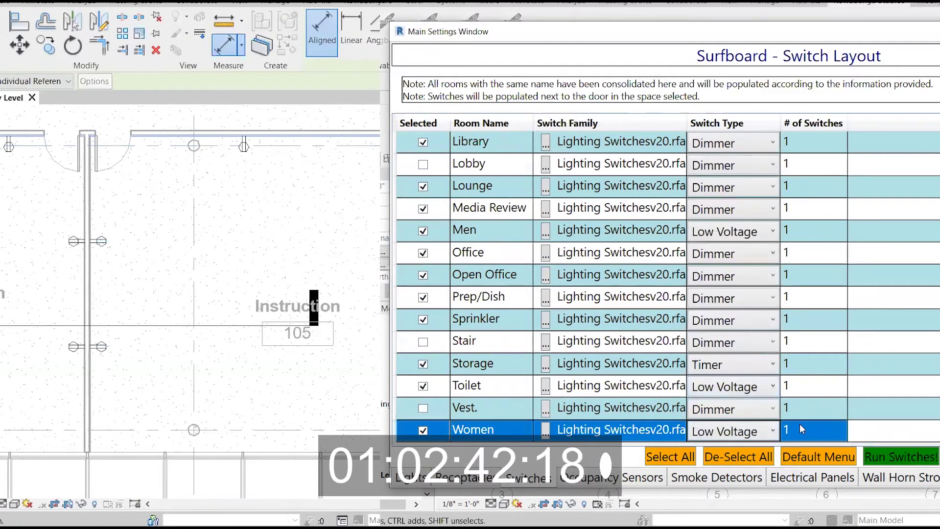
Set the switch type of Dry Storage rooms to Timer
{"action": "scroll", "coordinate": [902, 270], "scroll_direction": "up", "scroll_amount": 5}
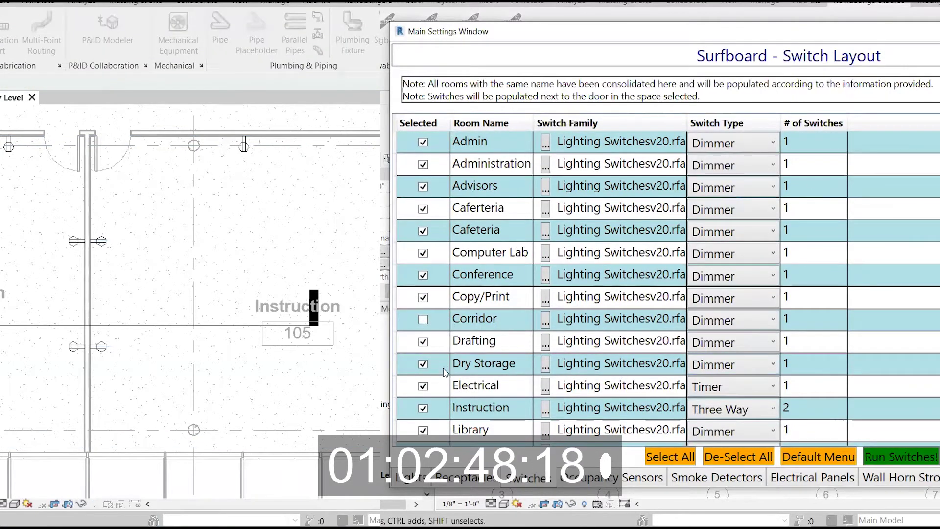
{"action": "left_click", "coordinate": [731, 364]}
{"action": "left_click", "coordinate": [749, 344]}
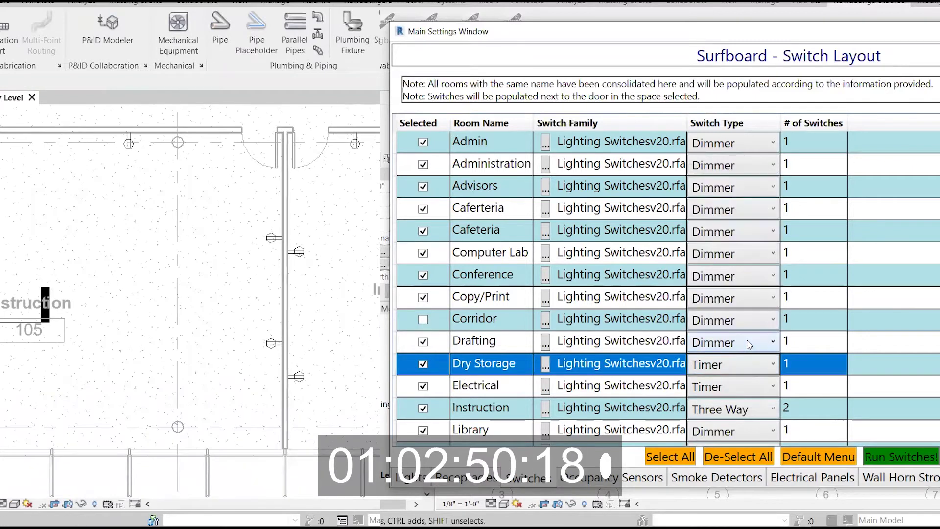
Add an aligned dimension chain through the two receptacles on the partition's east side, and open the occupancy sensor default settings
{"action": "left_click", "coordinate": [286, 381]}
{"action": "left_click", "coordinate": [653, 475]}
{"action": "left_click", "coordinate": [286, 251]}
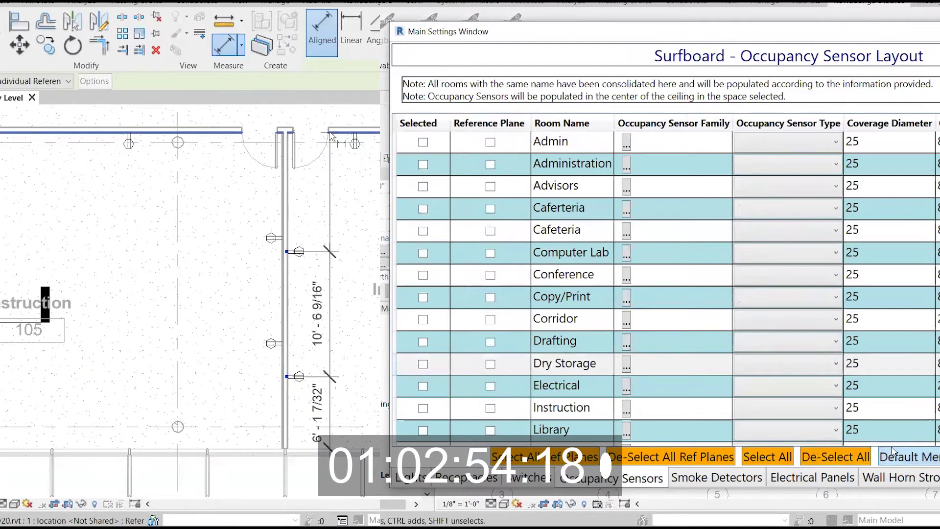
{"action": "left_click", "coordinate": [334, 131]}
{"action": "left_click", "coordinate": [904, 457]}
{"action": "left_click", "coordinate": [332, 222]}
{"action": "left_click", "coordinate": [886, 327]}
{"action": "key", "text": "Escape"}
{"action": "key", "text": "Escape"}
Equalize the segments of the receptacle dimension chain beside the partition, then delete the dimension
{"action": "left_click", "coordinate": [332, 226]}
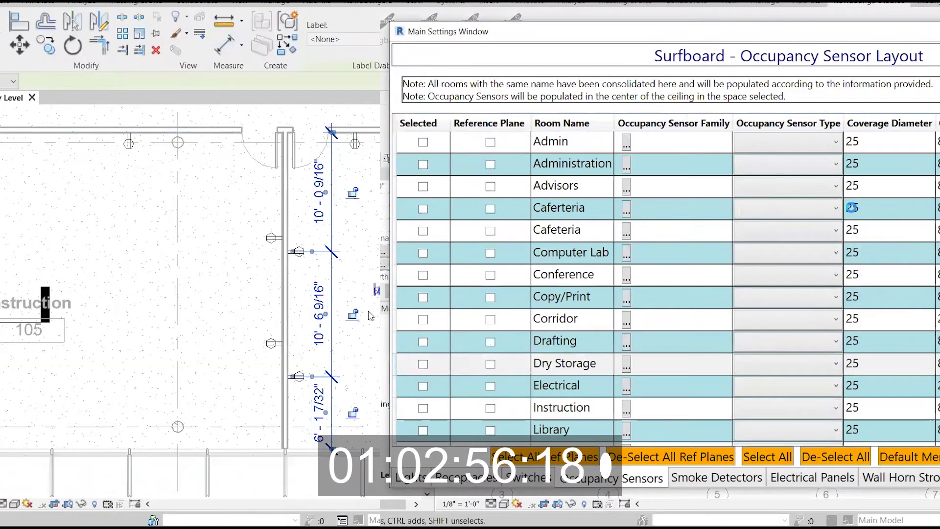
{"action": "left_click", "coordinate": [376, 291]}
{"action": "key", "text": "Escape"}
{"action": "left_click", "coordinate": [333, 273]}
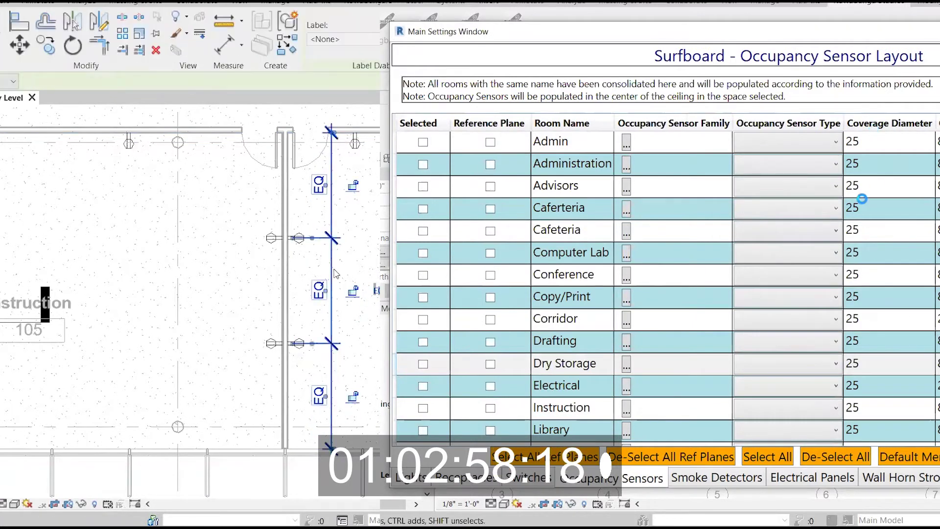
{"action": "key", "text": "Delete"}
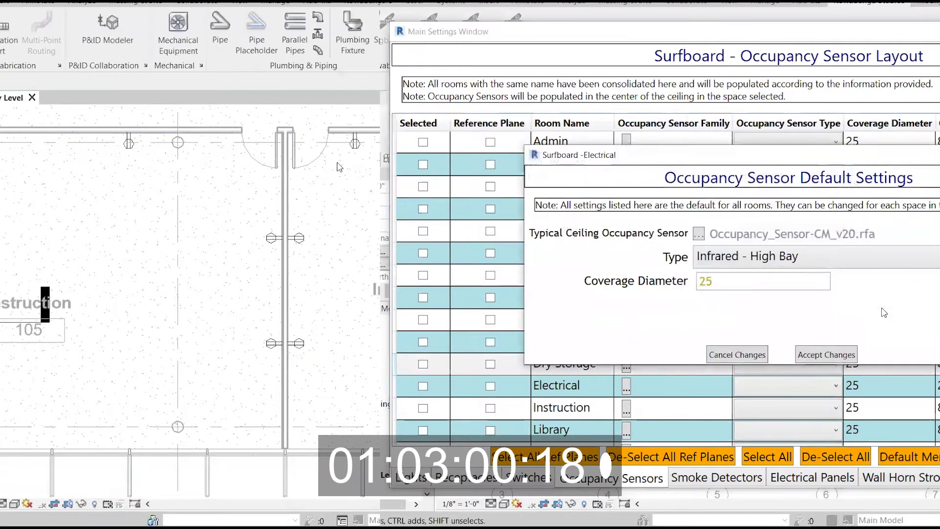
Set the default occupancy sensor type to Dual Technology - 360 Pattern, accept it and select all rooms
{"action": "left_click", "coordinate": [724, 261]}
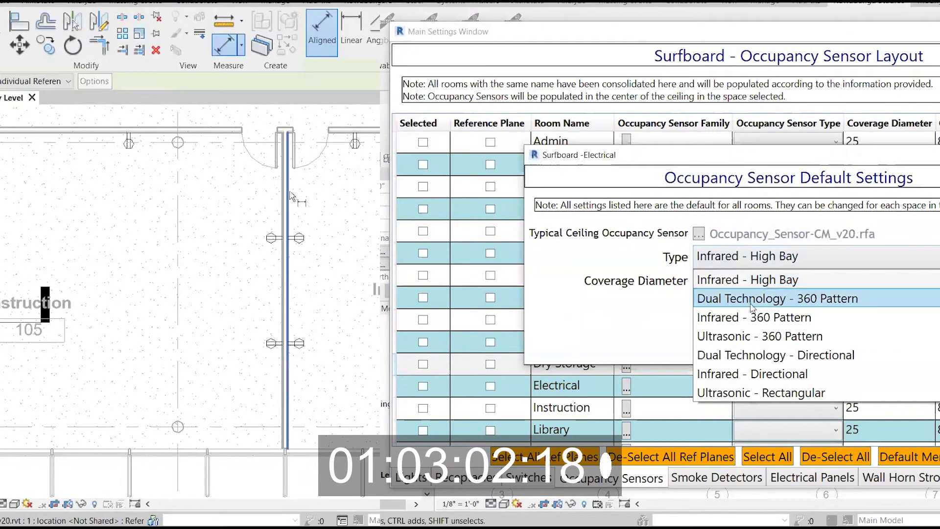
{"action": "left_click", "coordinate": [766, 299]}
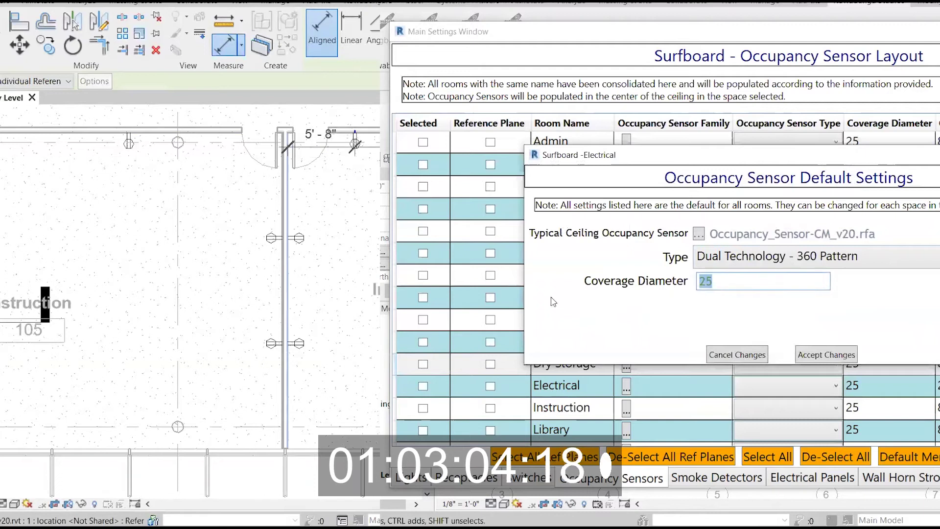
{"action": "left_click", "coordinate": [818, 354]}
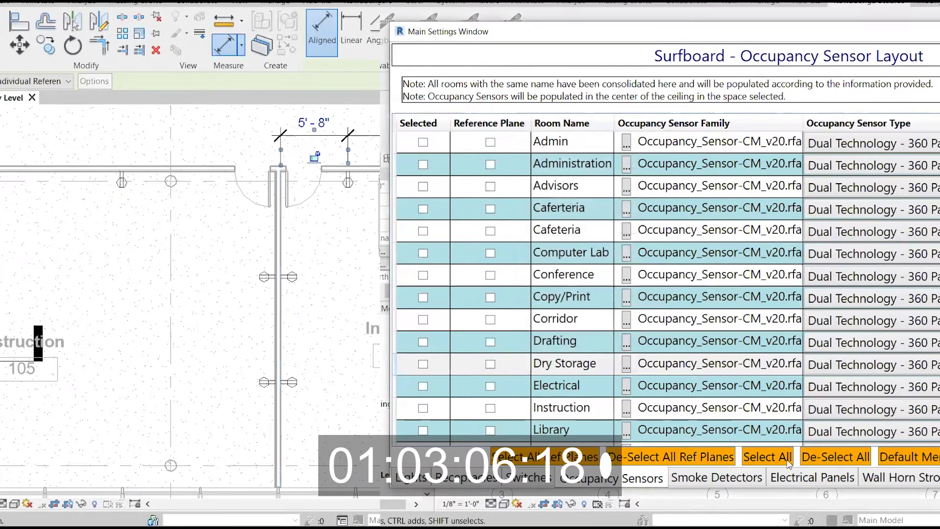
{"action": "left_click", "coordinate": [767, 457]}
{"action": "scroll", "coordinate": [822, 415], "scroll_direction": "down", "scroll_amount": 4}
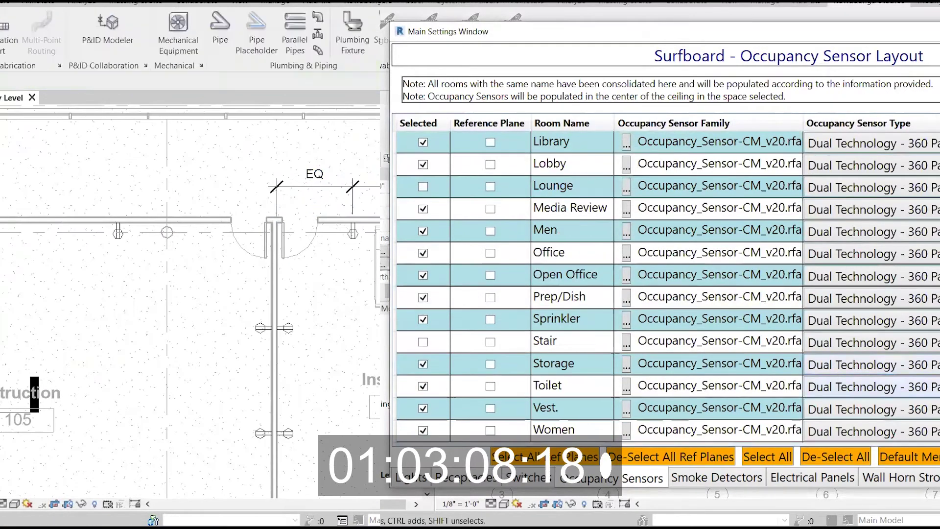
Review which rooms are selected throughout the occupancy sensor room list
{"action": "scroll", "coordinate": [822, 415], "scroll_direction": "up", "scroll_amount": 4}
{"action": "scroll", "coordinate": [666, 294], "scroll_direction": "down", "scroll_amount": 1}
{"action": "left_click", "coordinate": [567, 363]}
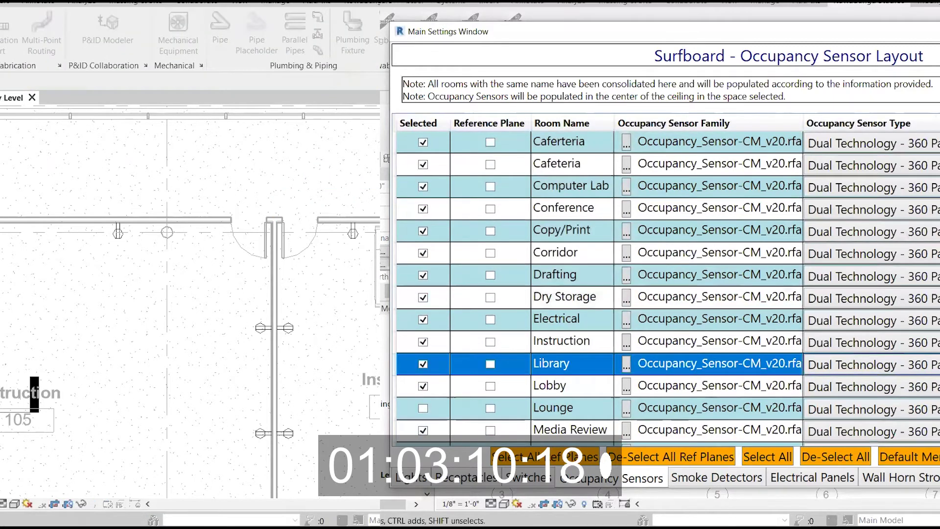
{"action": "left_click", "coordinate": [568, 341]}
{"action": "left_click", "coordinate": [567, 386]}
{"action": "left_click", "coordinate": [567, 408]}
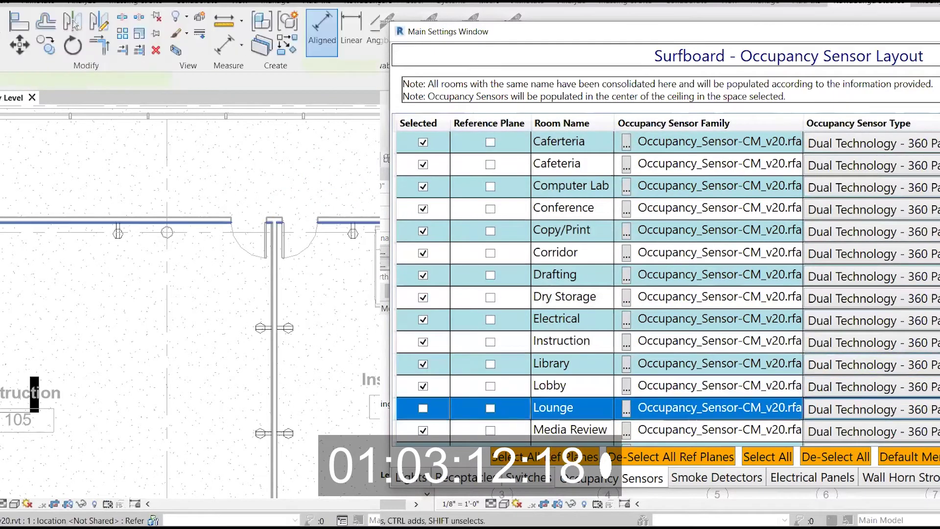
{"action": "scroll", "coordinate": [665, 294], "scroll_direction": "down", "scroll_amount": 4}
{"action": "left_click", "coordinate": [568, 386]}
{"action": "scroll", "coordinate": [568, 385], "scroll_direction": "up", "scroll_amount": 5}
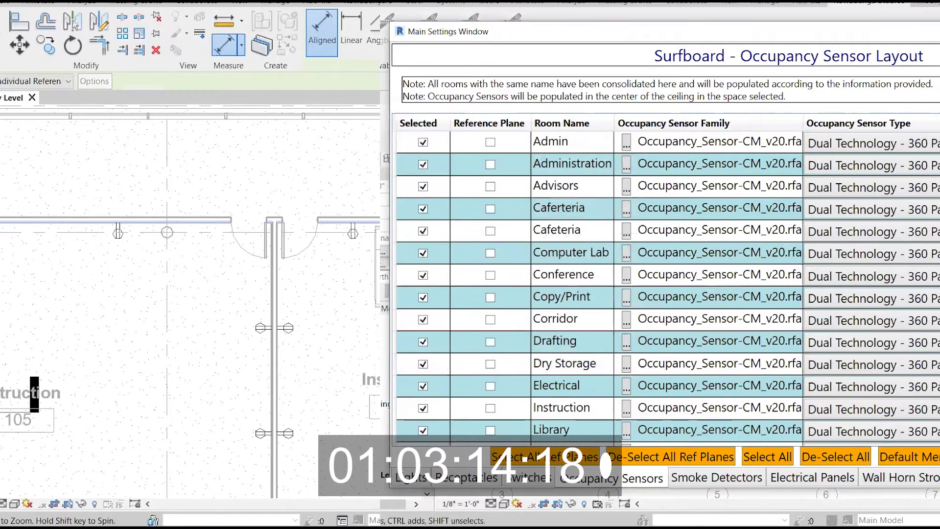
{"action": "middle_click_drag", "start_coordinate": [167, 232], "coordinate": [137, 137]}
{"action": "left_click", "coordinate": [568, 253]}
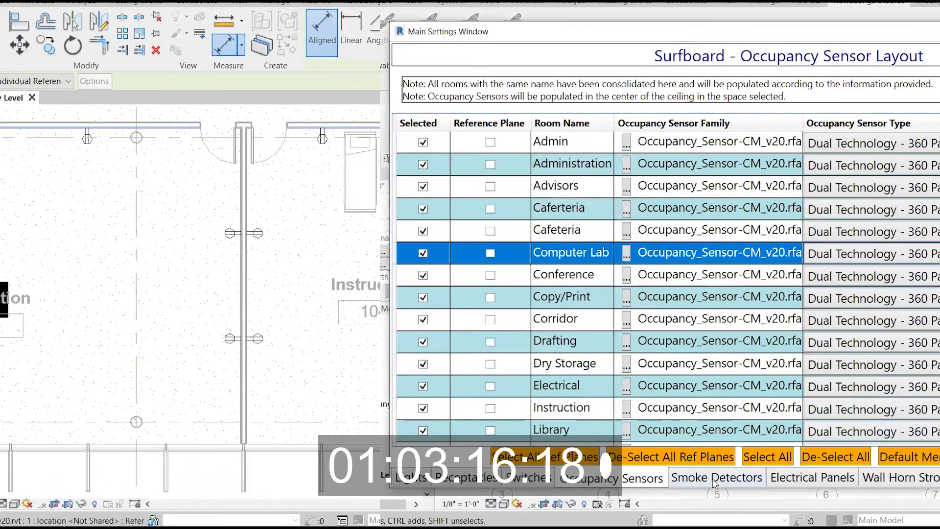
In the electrical panel layout, set the default panel type to 250 A and accept it
{"action": "left_click", "coordinate": [812, 477]}
{"action": "left_click", "coordinate": [799, 456]}
{"action": "left_click", "coordinate": [877, 325]}
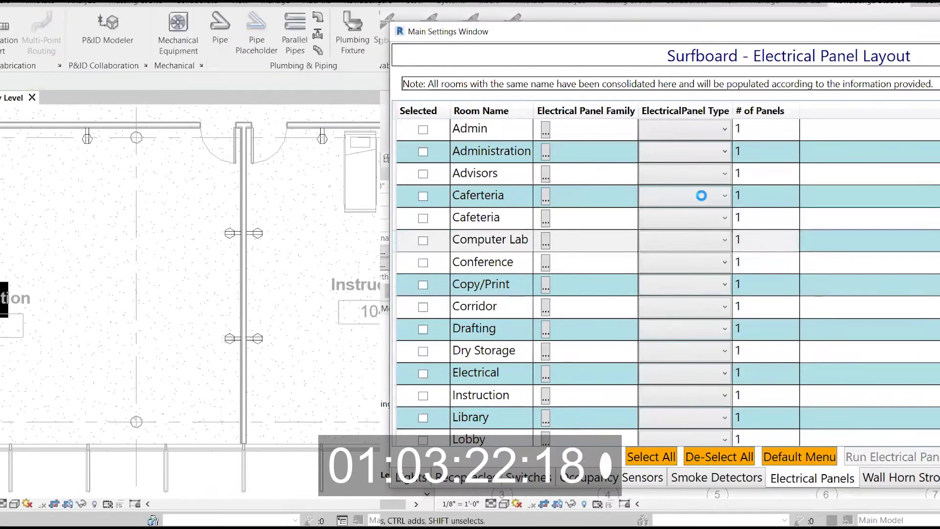
{"action": "left_click", "coordinate": [744, 258]}
{"action": "left_click", "coordinate": [743, 297]}
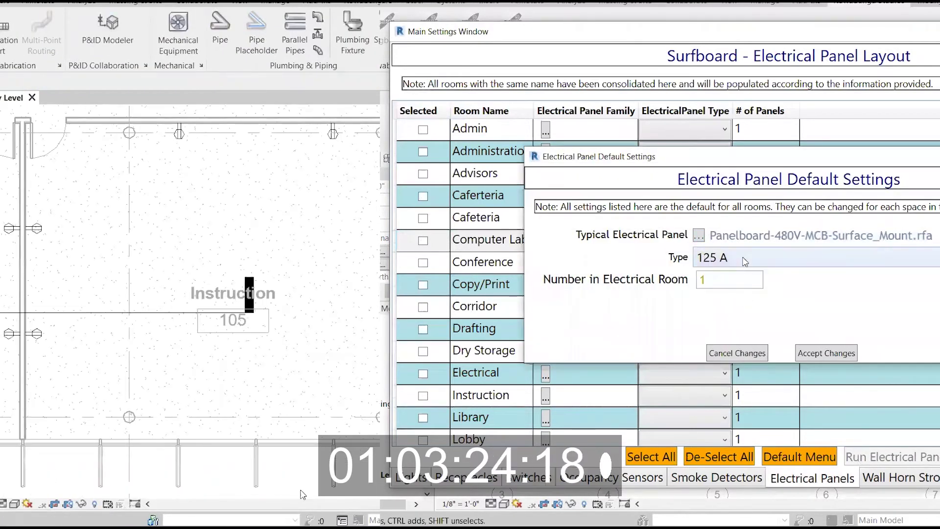
{"action": "left_click", "coordinate": [745, 261]}
{"action": "left_click", "coordinate": [739, 315]}
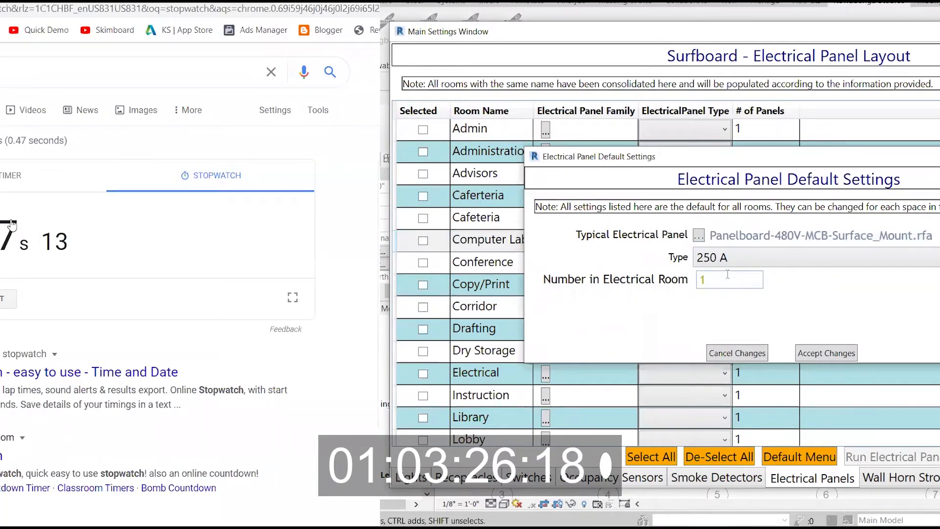
{"action": "left_click", "coordinate": [729, 259]}
{"action": "left_click", "coordinate": [733, 296]}
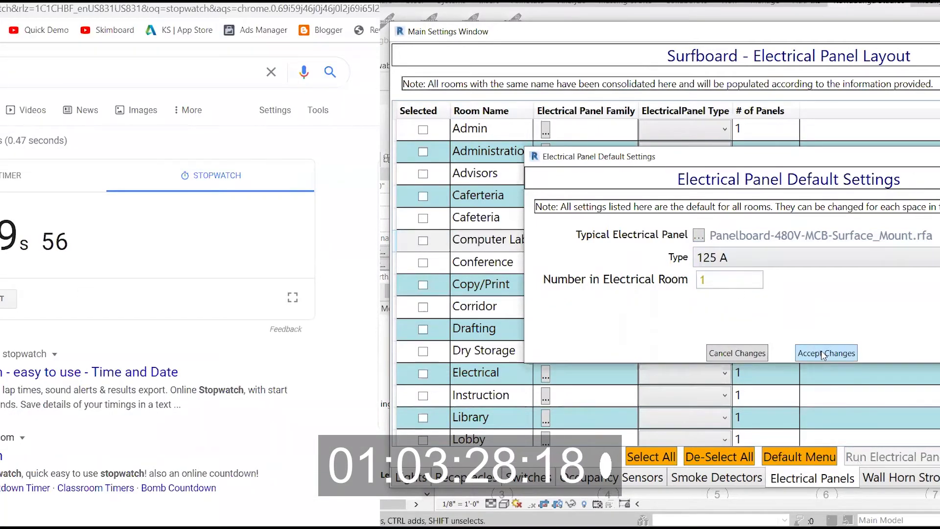
{"action": "left_click", "coordinate": [788, 321]}
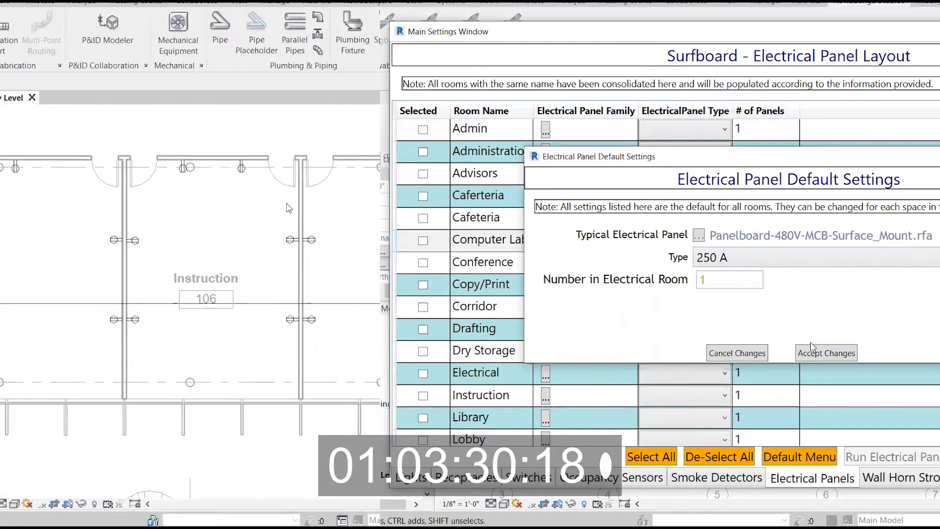
{"action": "left_click", "coordinate": [822, 353]}
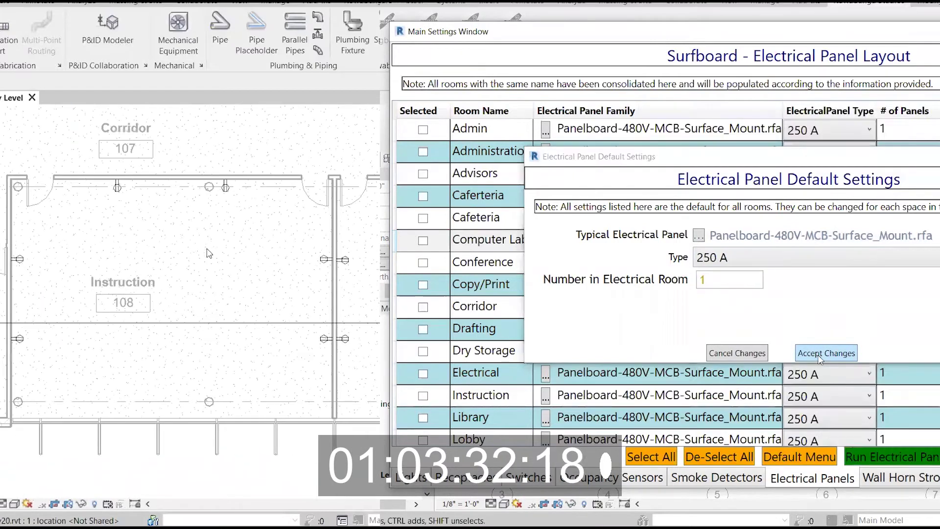
In the wall horn strobe layout, accept the 75 cd Horn_Strobe-WMv20.rfa default and select the rooms
{"action": "left_click", "coordinate": [922, 478]}
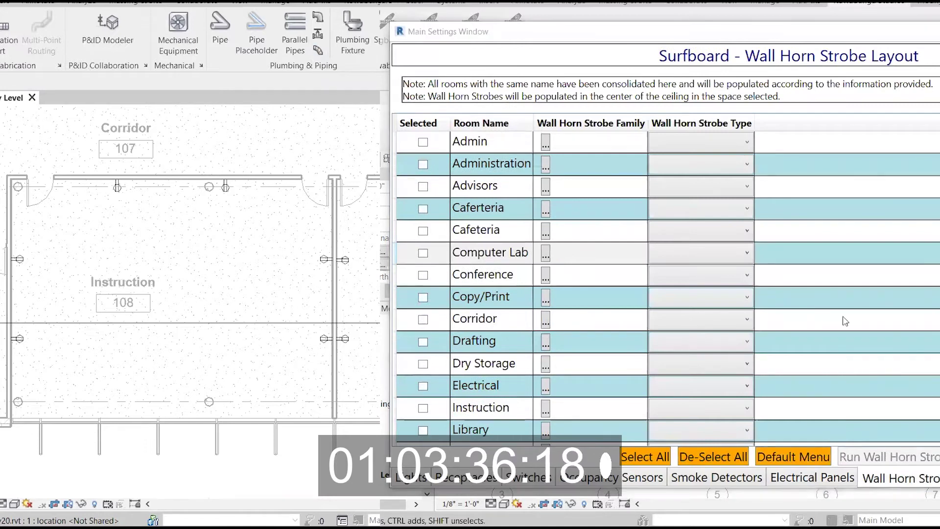
{"action": "left_click", "coordinate": [876, 324]}
{"action": "left_click", "coordinate": [794, 273]}
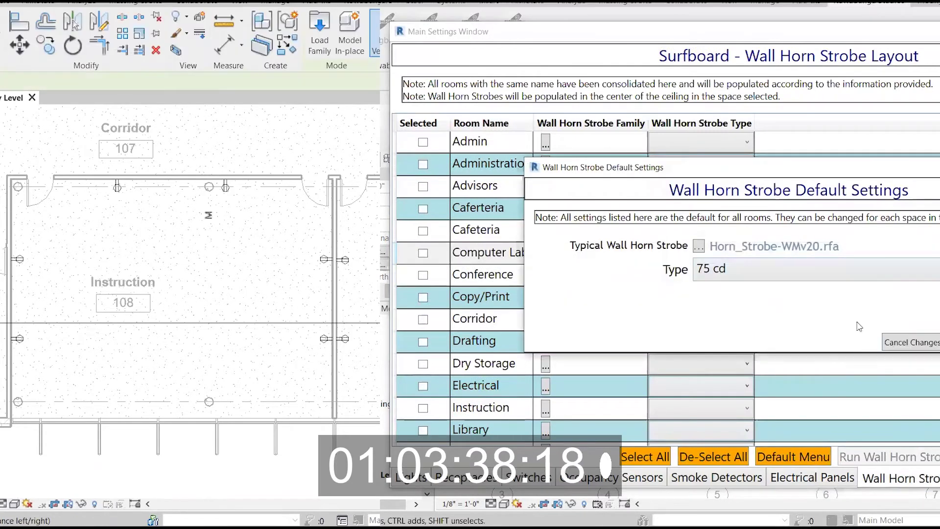
{"action": "left_click", "coordinate": [829, 329]}
{"action": "left_click", "coordinate": [842, 340]}
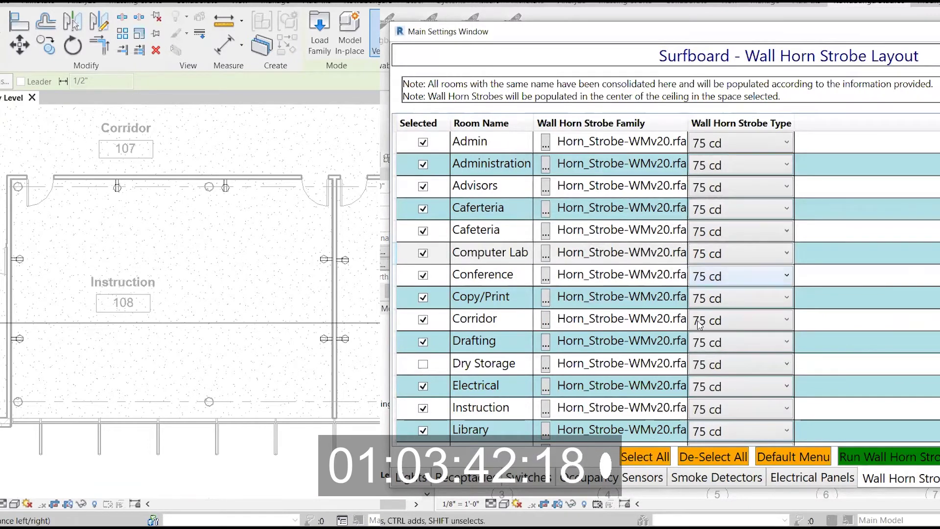
Set the wall horn strobe type of Electrical rooms to 15 cd and exclude them from the layout
{"action": "left_click", "coordinate": [747, 325]}
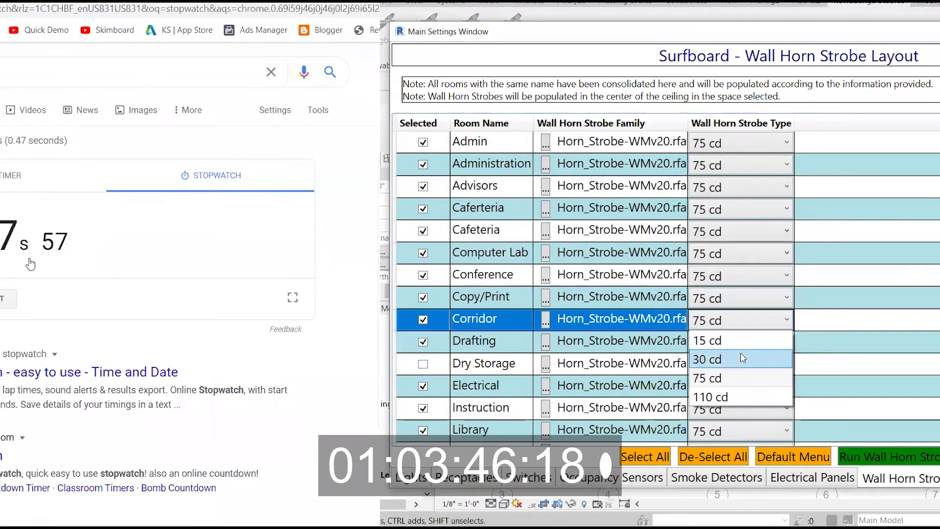
{"action": "left_click", "coordinate": [728, 389]}
{"action": "left_click", "coordinate": [714, 405]}
{"action": "scroll", "coordinate": [587, 352], "scroll_direction": "down", "scroll_amount": 3}
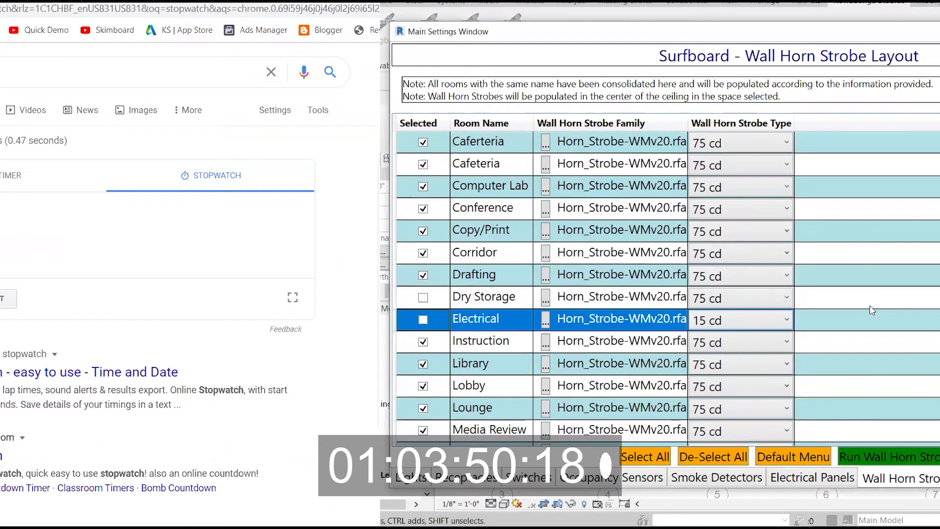
{"action": "left_click", "coordinate": [738, 210]}
{"action": "left_click", "coordinate": [739, 218]}
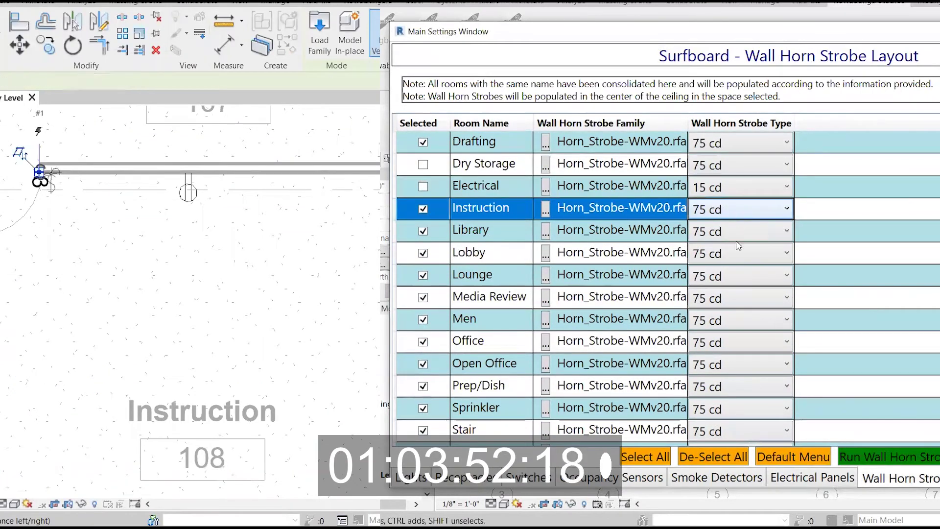
Set the wall horn strobe type of Men and Stair rooms to 30 cd and exclude Sprinkler rooms
{"action": "left_click", "coordinate": [739, 320]}
{"action": "left_click", "coordinate": [713, 359]}
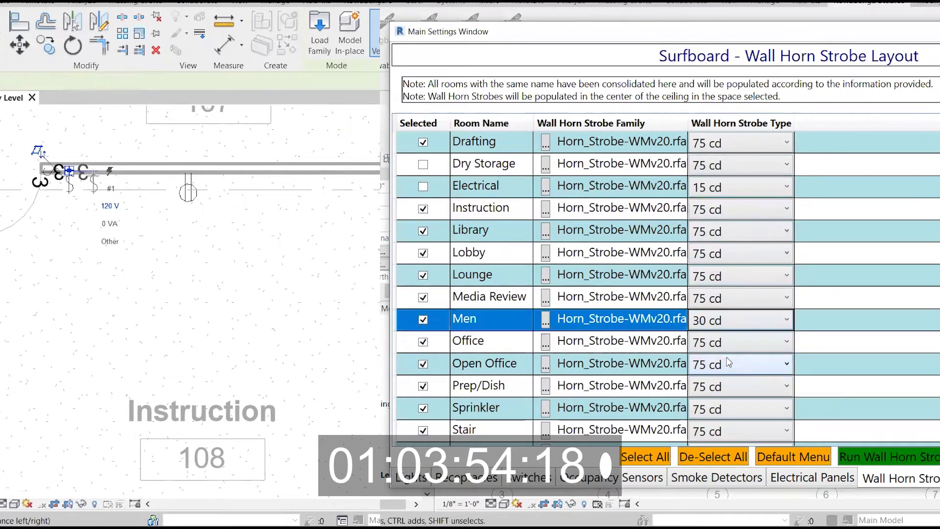
{"action": "scroll", "coordinate": [810, 336], "scroll_direction": "down", "scroll_amount": 2}
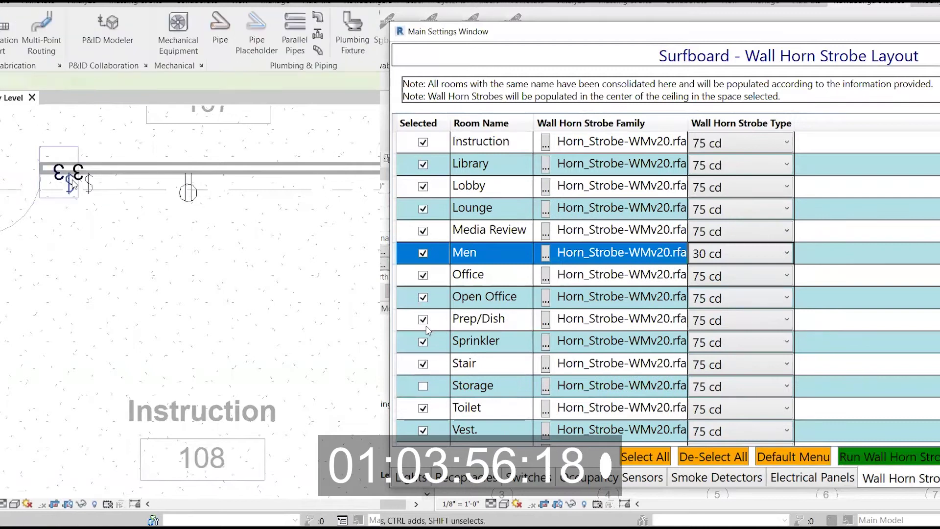
{"action": "left_click", "coordinate": [423, 341]}
{"action": "left_click", "coordinate": [739, 364]}
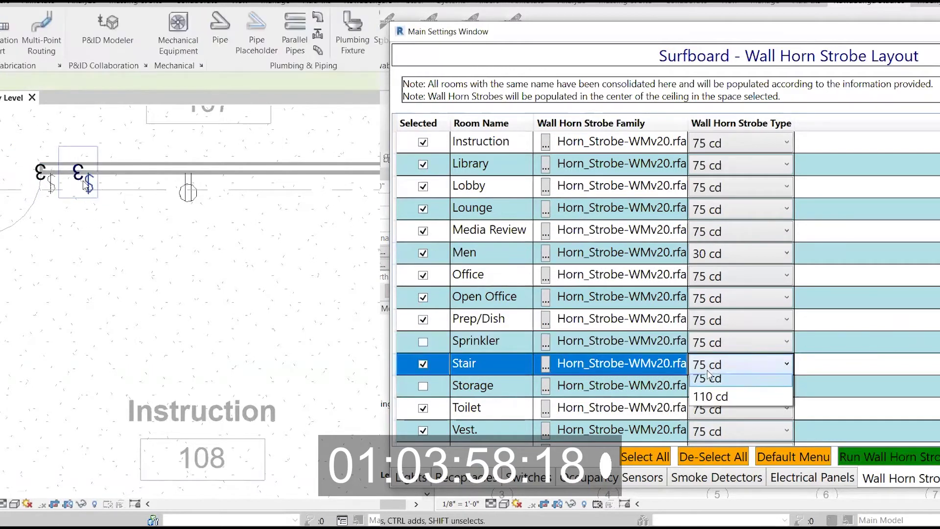
{"action": "left_click", "coordinate": [713, 397]}
{"action": "scroll", "coordinate": [836, 372], "scroll_direction": "down", "scroll_amount": 1}
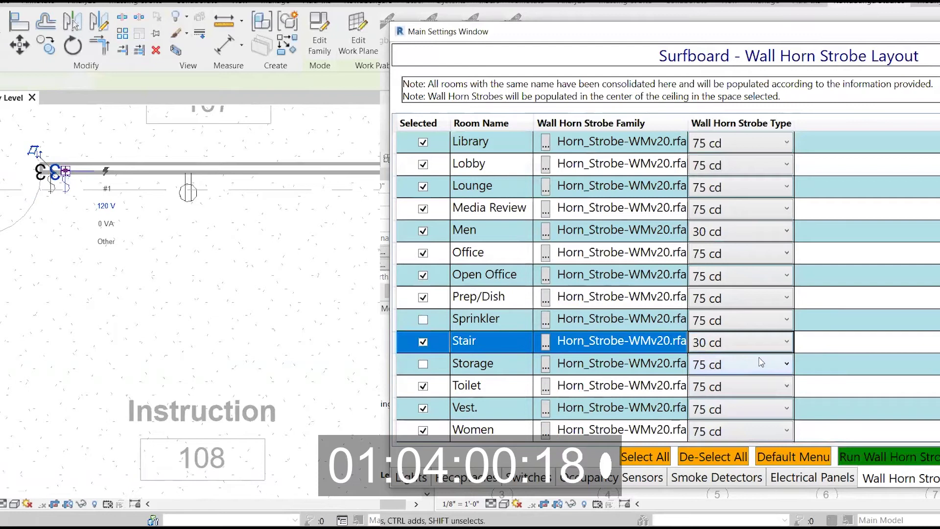
Set the wall horn strobe type of both Toilet and Women rooms to 30 cd
{"action": "left_click", "coordinate": [719, 386]}
{"action": "left_click", "coordinate": [719, 406]}
{"action": "left_click", "coordinate": [719, 387]}
{"action": "left_click", "coordinate": [714, 429]}
{"action": "left_click", "coordinate": [711, 429]}
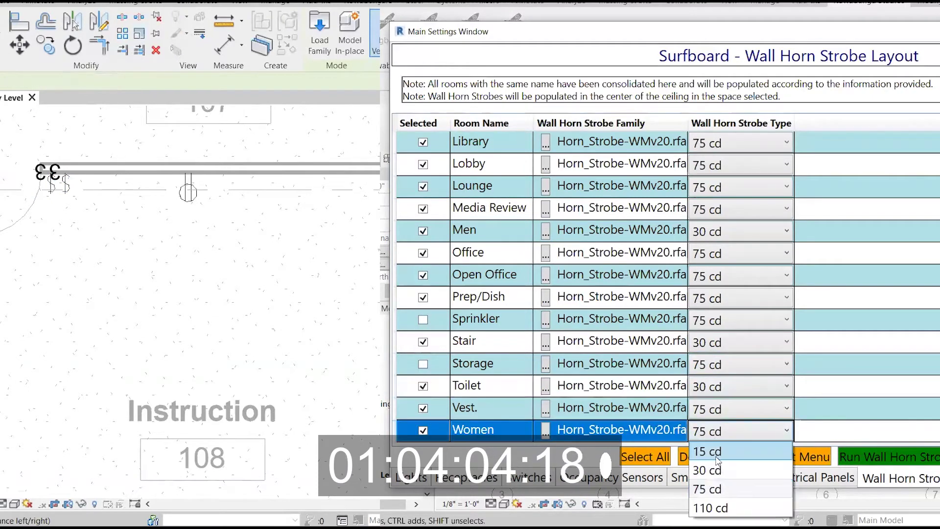
{"action": "left_click", "coordinate": [714, 470]}
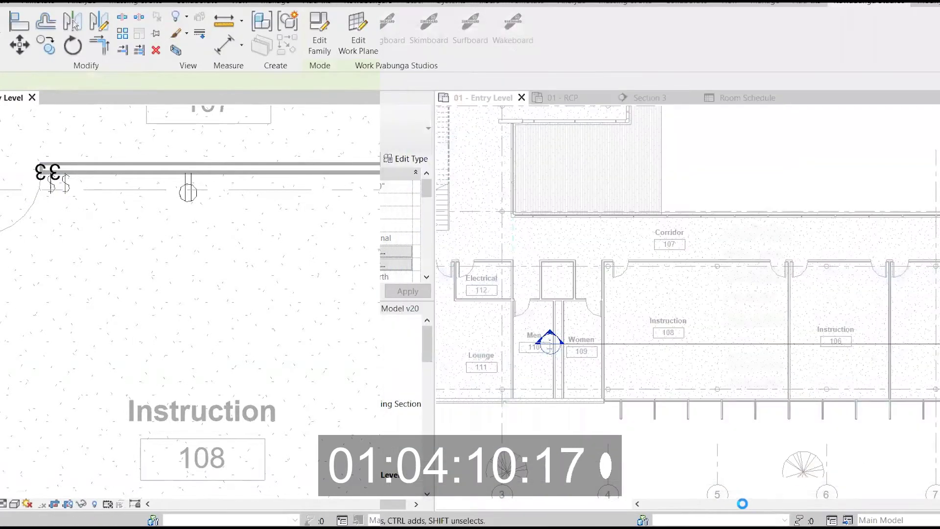
Copy the pair of three-way switches to Instruction 108's other door, and switch to the browser stopwatch
{"action": "key", "text": "alt+Tab"}
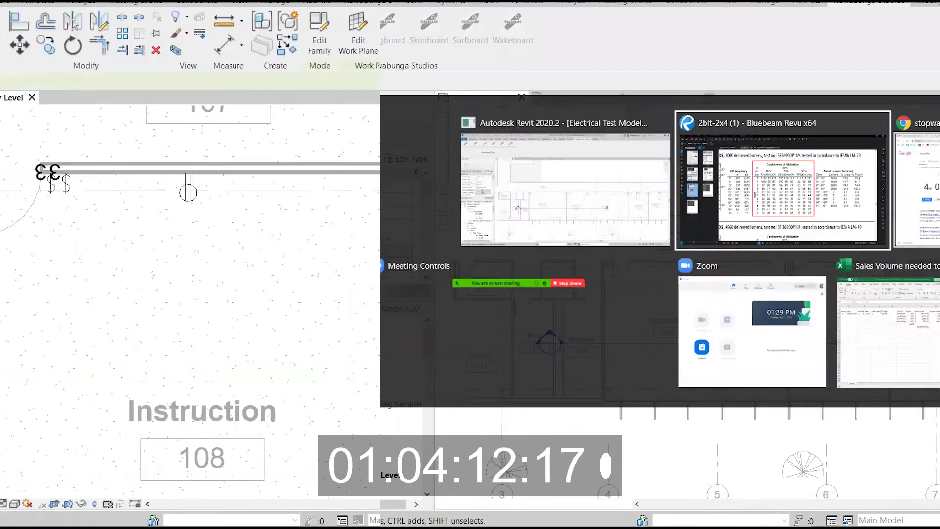
{"action": "key", "text": "alt+Tab"}
{"action": "key", "text": "c"}
{"action": "key", "text": "o"}
{"action": "middle_click_drag", "start_coordinate": [399, 190], "coordinate": [155, 195]}
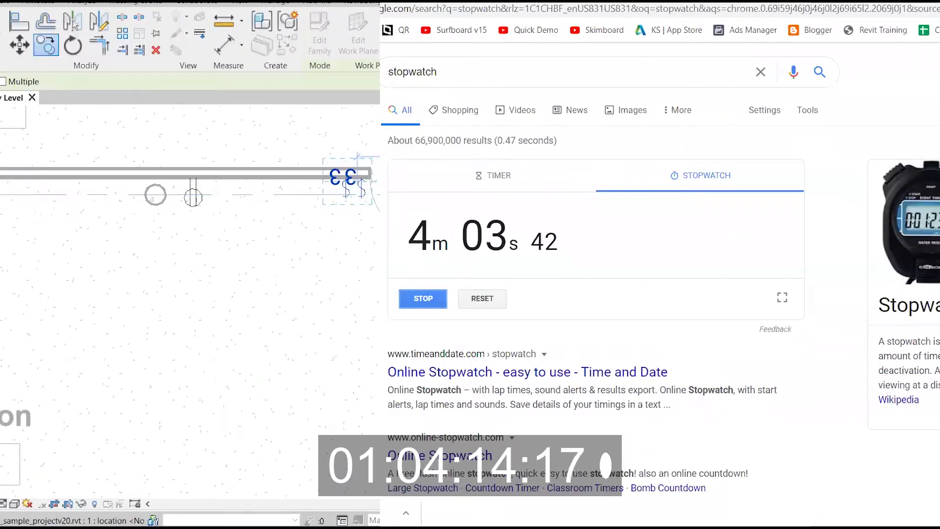
{"action": "key", "text": "Escape"}
{"action": "key", "text": "Escape"}
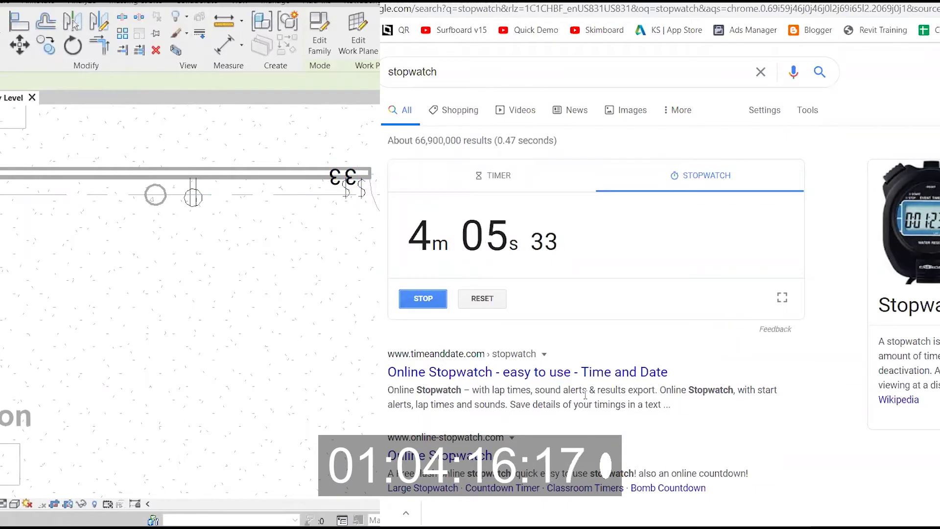
Copy the pair of three-way switches across the wall to Instruction 106's door beside Instruction 108
{"action": "key", "text": "c"}
{"action": "key", "text": "o"}
{"action": "left_click", "coordinate": [0, 205]}
{"action": "middle_click_drag", "start_coordinate": [18, 214], "coordinate": [354, 306]}
{"action": "key", "text": "alt+Tab"}
{"action": "left_click", "coordinate": [463, 267]}
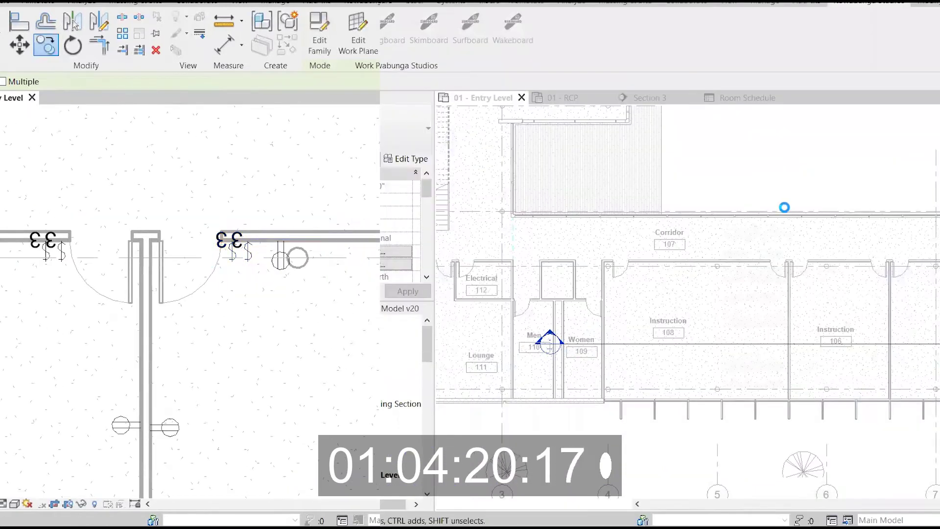
Copy the three-way switch pair to Instruction 106's other door and to Instruction 105's nearest door
{"action": "key", "text": "c"}
{"action": "key", "text": "o"}
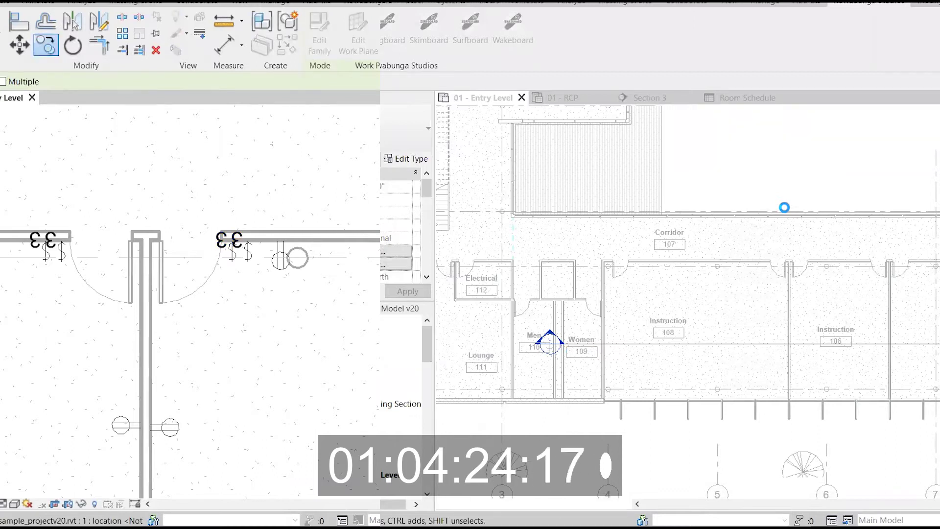
{"action": "key", "text": "Escape"}
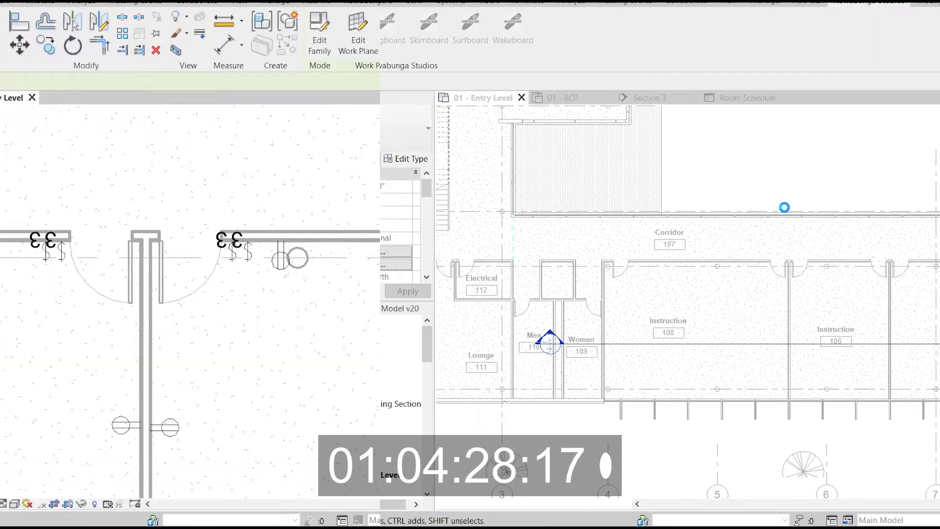
{"action": "key", "text": "Escape"}
{"action": "middle_click_drag", "start_coordinate": [496, 327], "coordinate": [0, 302]}
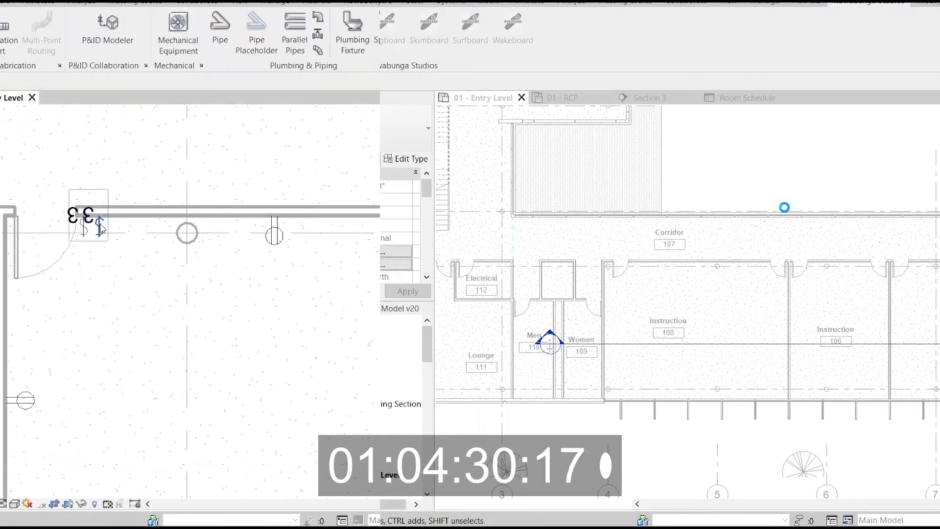
Place matching three-way switch pairs with Create Similar at Instruction 105's far door and both doors of Instruction 104
{"action": "left_click", "coordinate": [101, 227]}
{"action": "key", "text": "c"}
{"action": "key", "text": "s"}
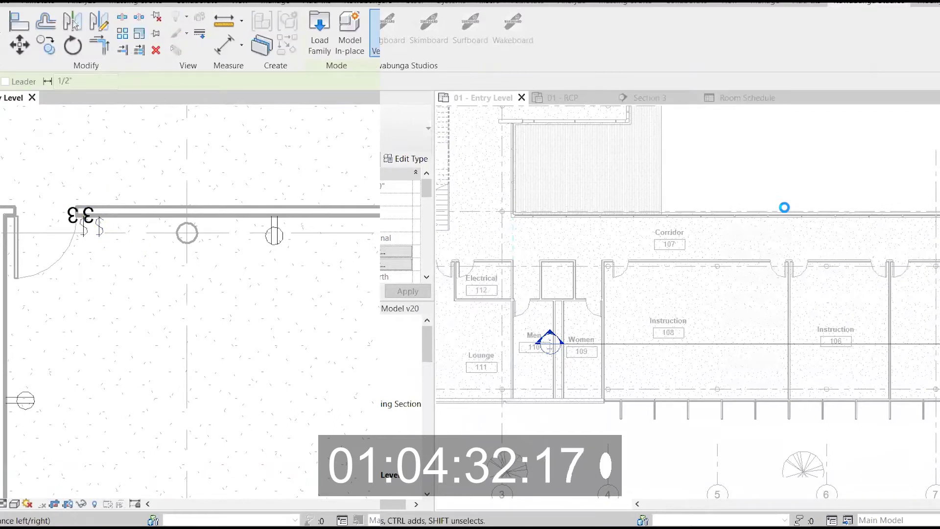
{"action": "middle_click_drag", "start_coordinate": [293, 318], "coordinate": [58, 330]}
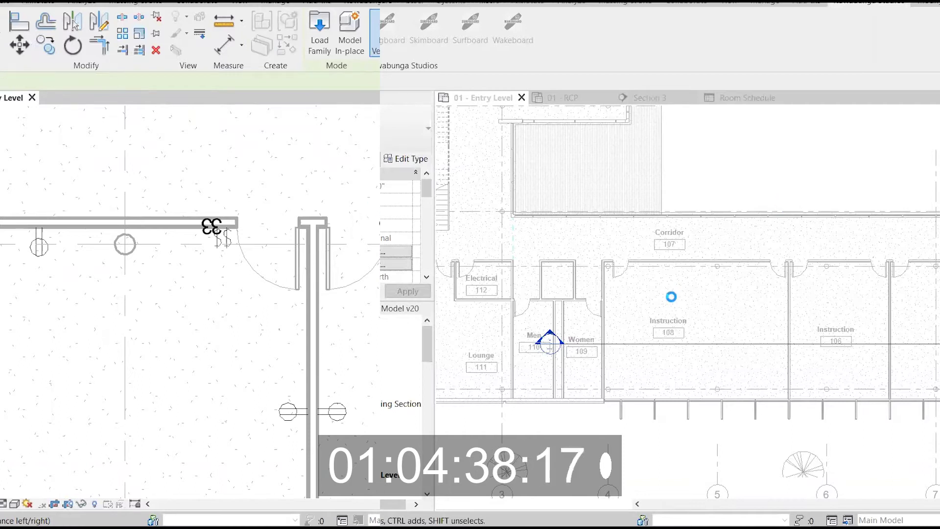
{"action": "scroll", "coordinate": [190, 302], "scroll_direction": "down", "scroll_amount": 1}
{"action": "middle_click_drag", "start_coordinate": [593, 304], "coordinate": [318, 296]}
{"action": "key", "text": "Escape"}
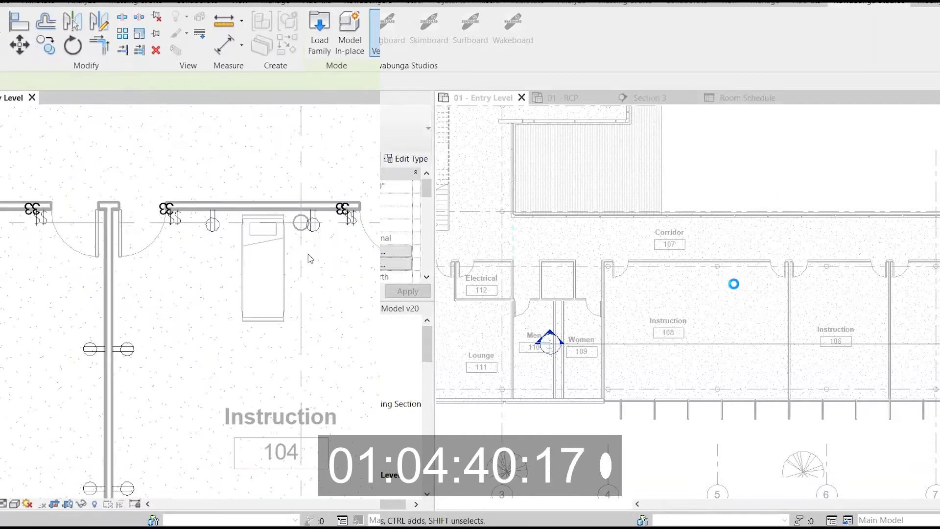
Open the 01 - RCP ceiling plan and bring Instruction 105 into view
{"action": "key", "text": "Escape"}
{"action": "middle_click_drag", "start_coordinate": [224, 304], "coordinate": [578, 256]}
{"action": "scroll", "coordinate": [440, 275], "scroll_direction": "down", "scroll_amount": 2}
{"action": "middle_click_drag", "start_coordinate": [3, 286], "coordinate": [666, 280]}
{"action": "middle_click_drag", "start_coordinate": [598, 264], "coordinate": [392, 244]}
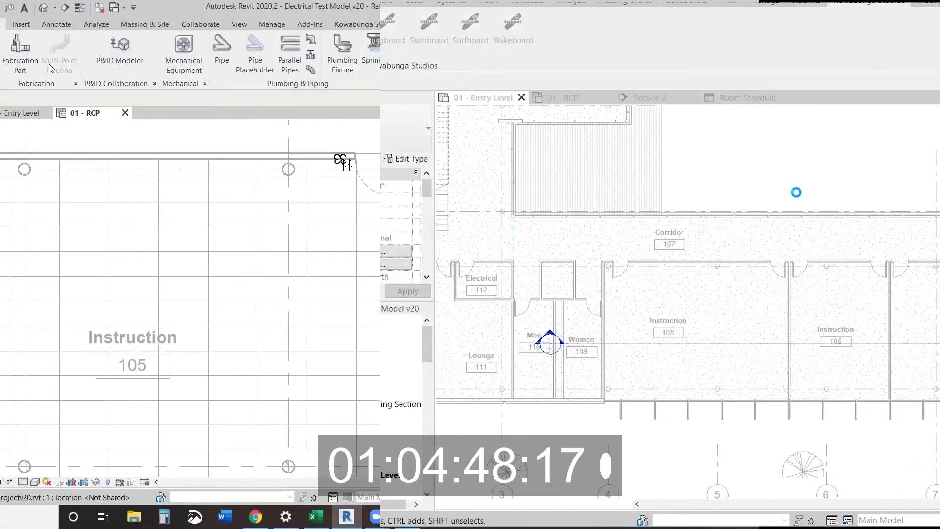
Draw a detail-line circle marking the coverage of the Low Voltage : Dual Technology ceiling occupancy sensor
{"action": "left_click", "coordinate": [63, 27]}
{"action": "left_click", "coordinate": [100, 39]}
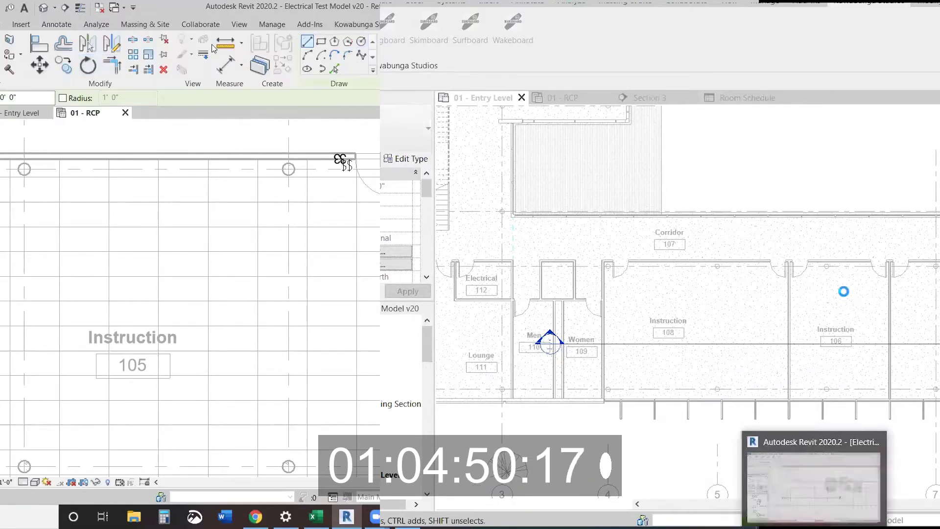
{"action": "left_click", "coordinate": [361, 41]}
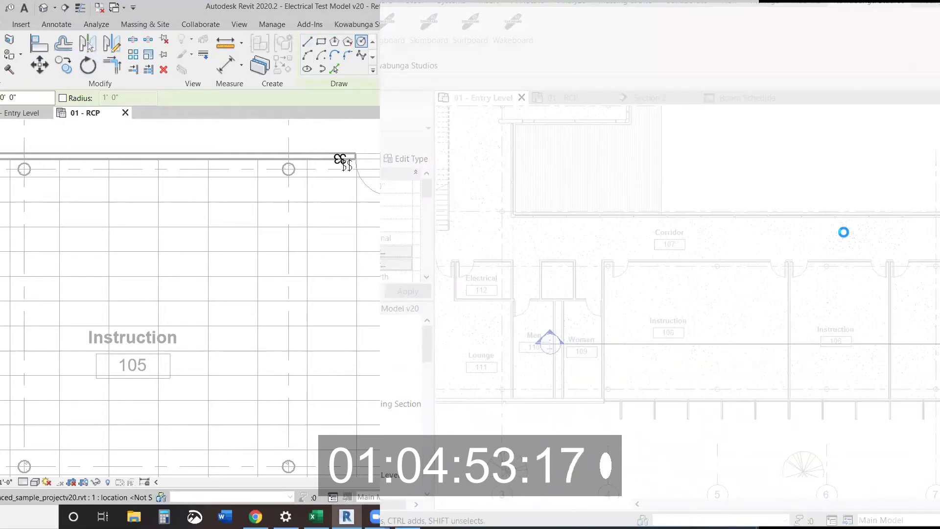
{"action": "key", "text": "Escape"}
{"action": "key", "text": "Escape"}
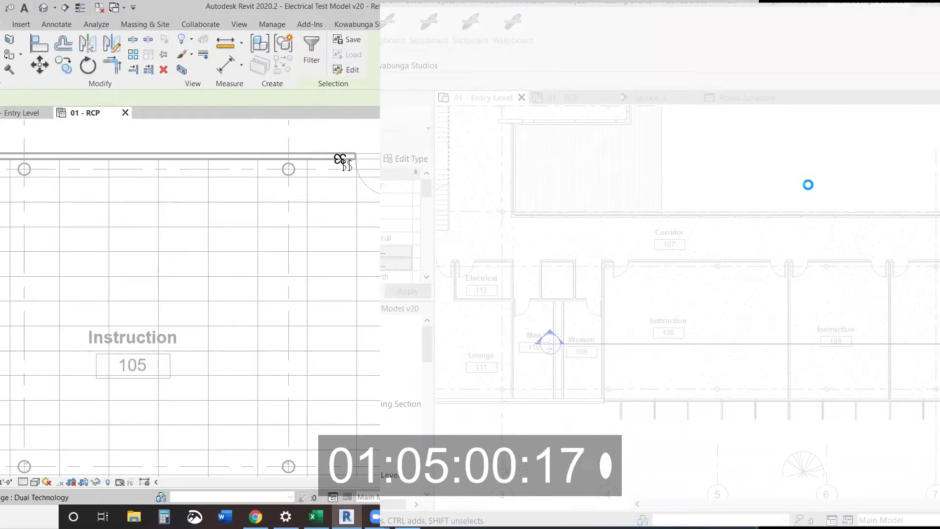
Copy the ceiling occupancy sensor and its coverage circle to two spots in Instruction 105, about 16'-6" apart
{"action": "key", "text": "c"}
{"action": "key", "text": "o"}
{"action": "left_click", "coordinate": [283, 311]}
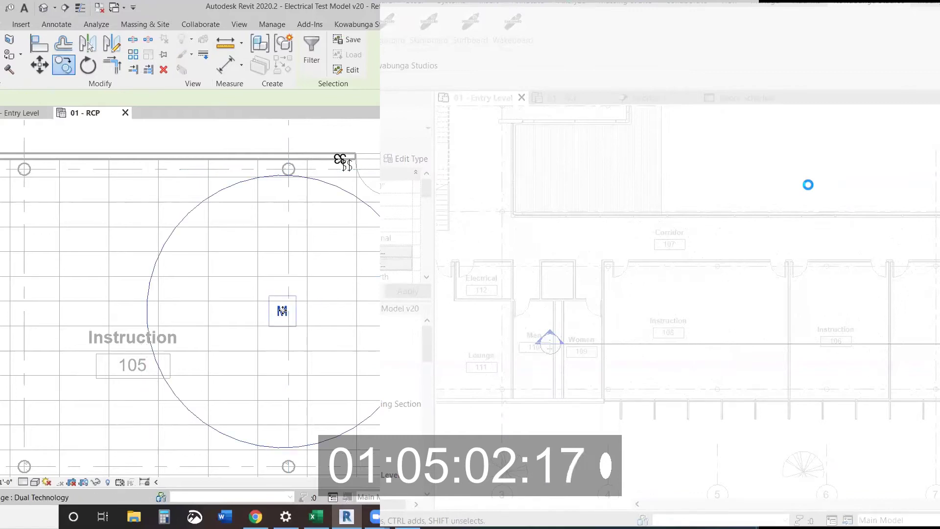
{"action": "key", "text": "c"}
{"action": "key", "text": "o"}
{"action": "left_click", "coordinate": [282, 310]}
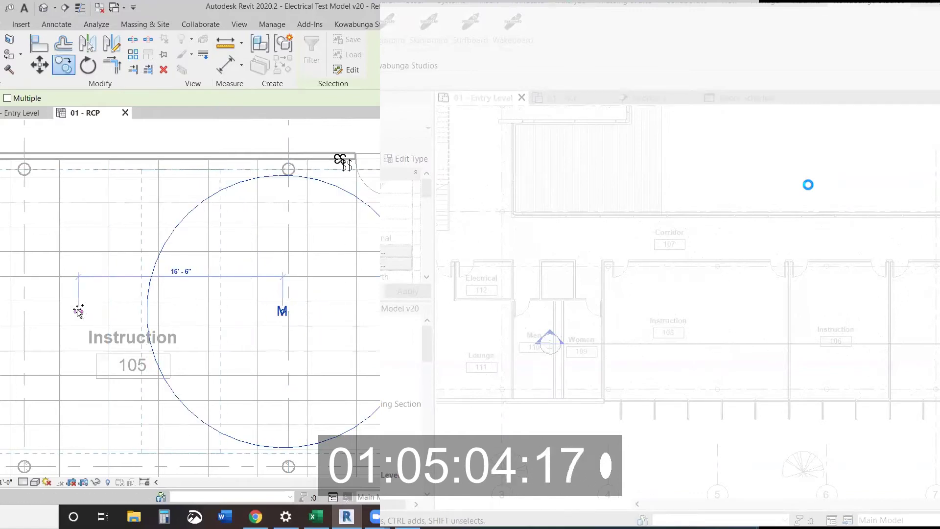
{"action": "left_click", "coordinate": [77, 310]}
Shift the second Instruction 105 sensor and circle toward the Instruction 106 wall, and copy them into the middle of Instruction 106
{"action": "middle_click_drag", "start_coordinate": [77, 310], "coordinate": [319, 313]}
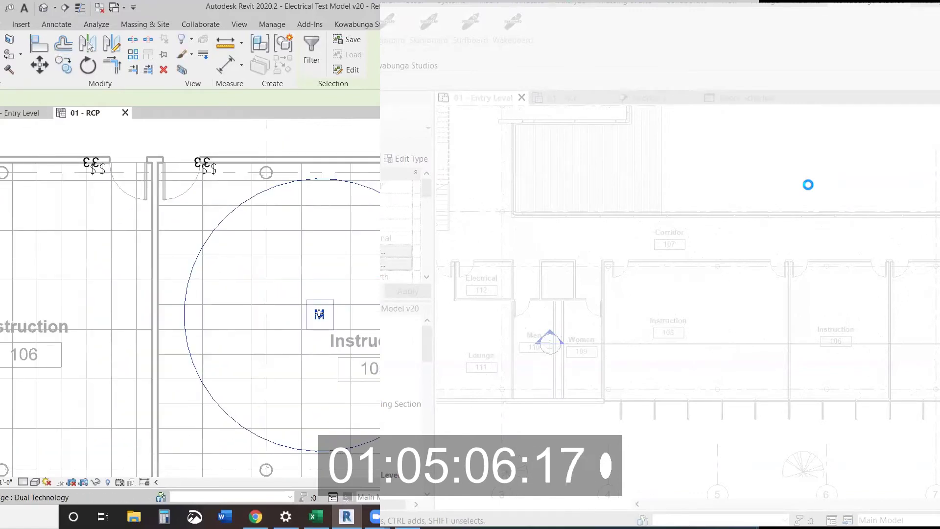
{"action": "left_click_drag", "start_coordinate": [319, 314], "coordinate": [289, 314]}
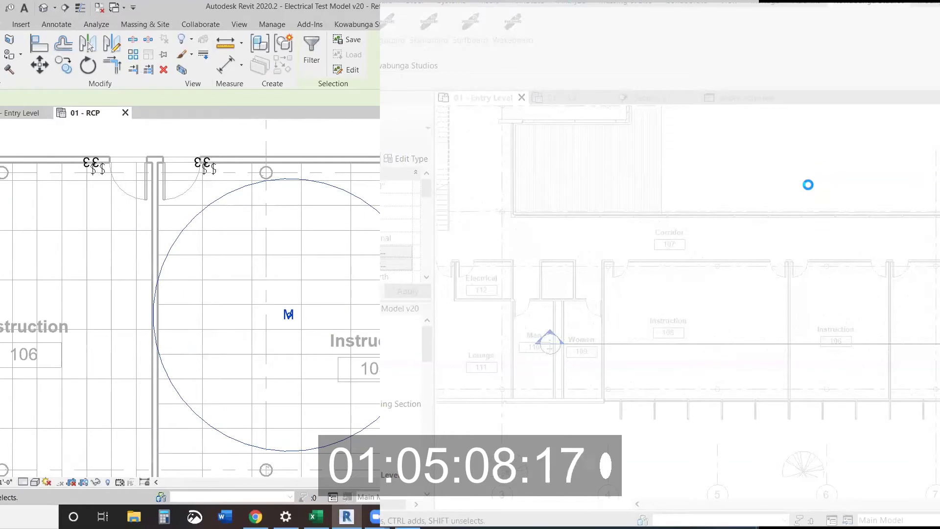
{"action": "key", "text": "c"}
{"action": "key", "text": "o"}
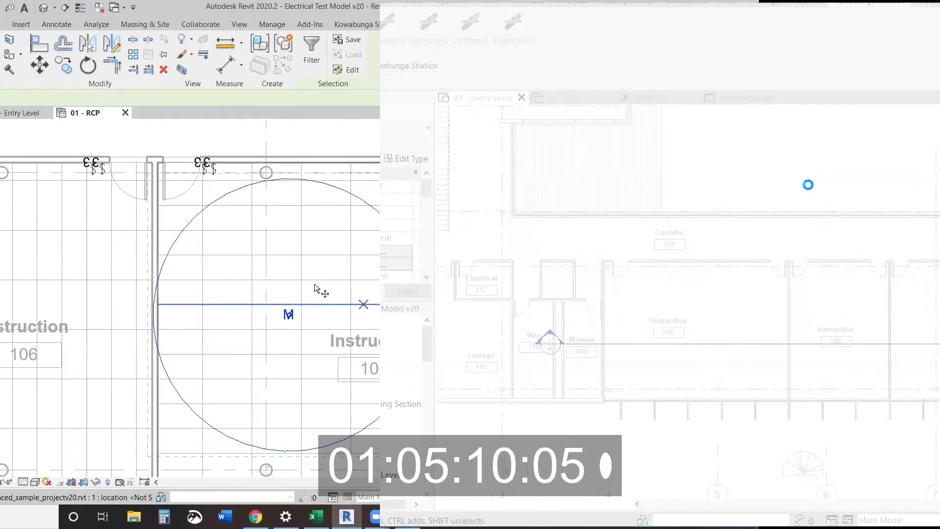
{"action": "left_click", "coordinate": [289, 314]}
{"action": "left_click", "coordinate": [33, 313]}
Copy the occupancy sensor and its circle to two spots in Instruction 108, the first about 19'-6" from the Instruction 106 sensor
{"action": "scroll", "coordinate": [35, 314], "scroll_direction": "down", "scroll_amount": 1}
{"action": "middle_click_drag", "start_coordinate": [34, 314], "coordinate": [394, 328]}
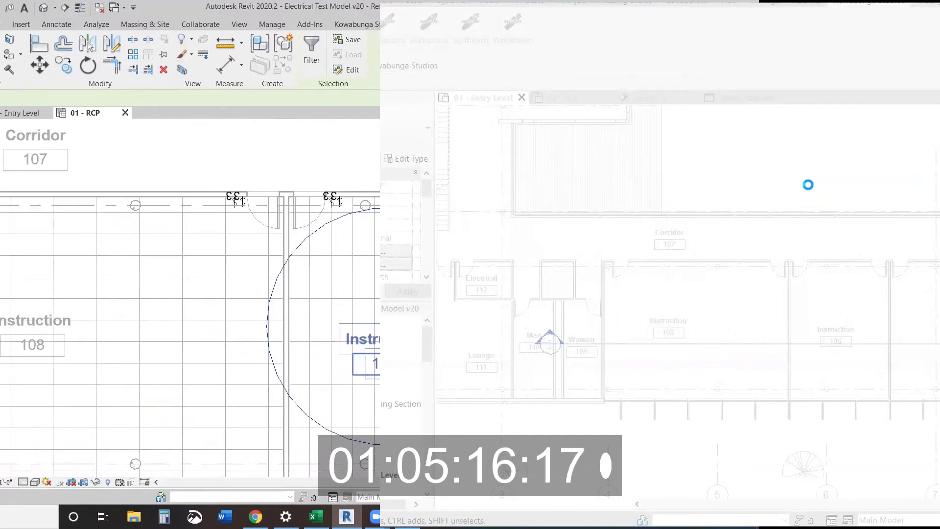
{"action": "key", "text": "c"}
{"action": "key", "text": "o"}
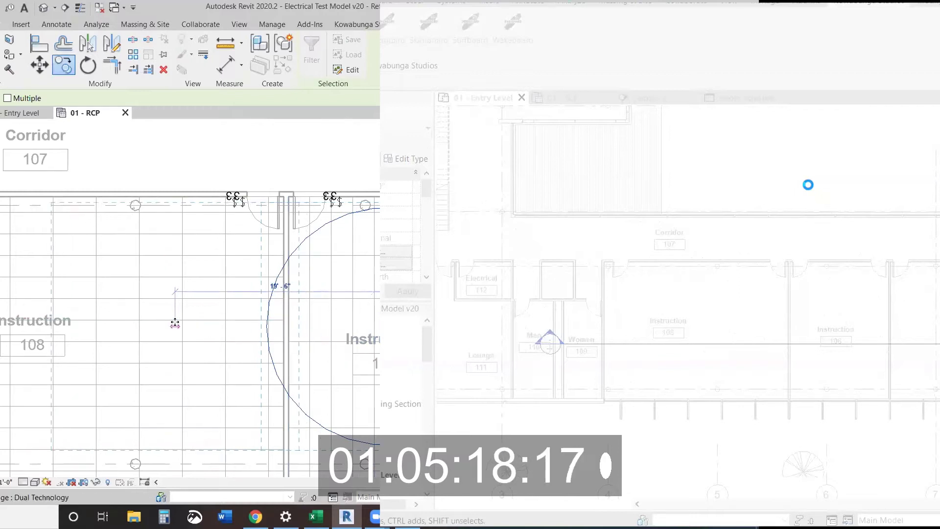
{"action": "left_click", "coordinate": [174, 323]}
{"action": "key", "text": "c"}
{"action": "key", "text": "o"}
{"action": "left_click", "coordinate": [175, 325]}
{"action": "middle_click_drag", "start_coordinate": [160, 327], "coordinate": [376, 327]}
{"action": "left_click", "coordinate": [197, 327]}
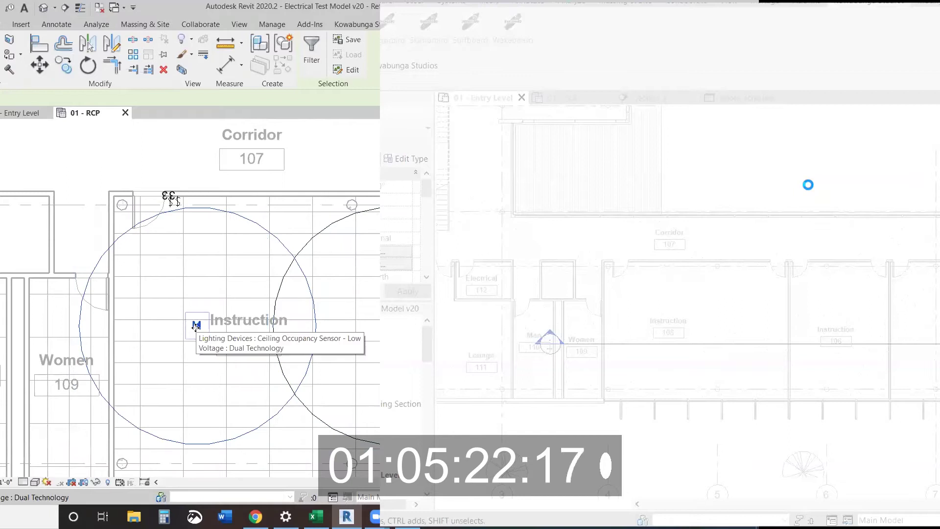
Nudge both Instruction 108 occupancy sensors and their circles down, away from the corridor wall
{"action": "scroll", "coordinate": [218, 309], "scroll_direction": "down", "scroll_amount": 2}
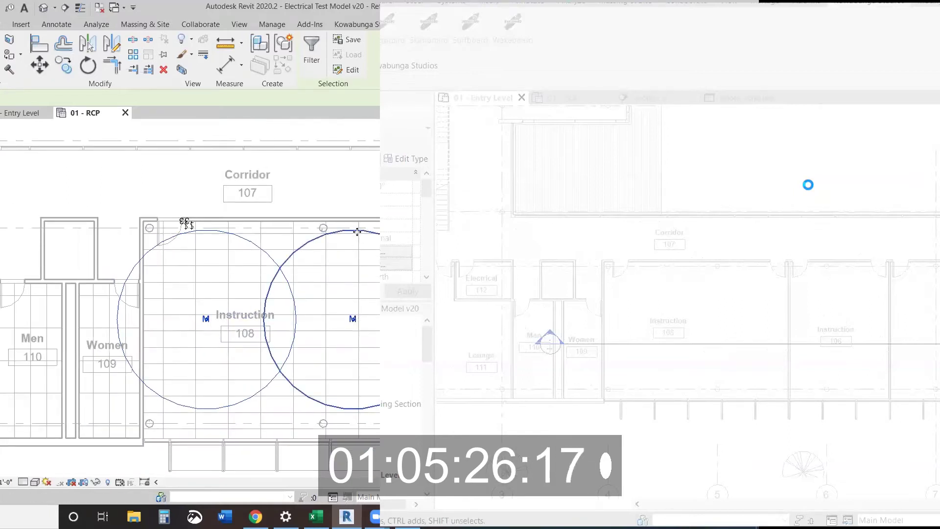
{"action": "key", "text": "Down"}
{"action": "key", "text": "Down"}
{"action": "key", "text": "Down"}
{"action": "key", "text": "Down"}
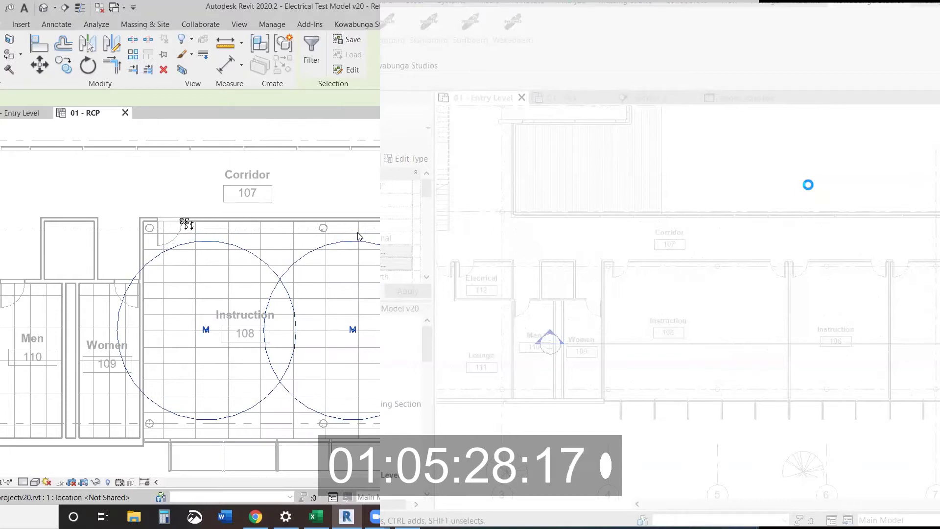
{"action": "key", "text": "Escape"}
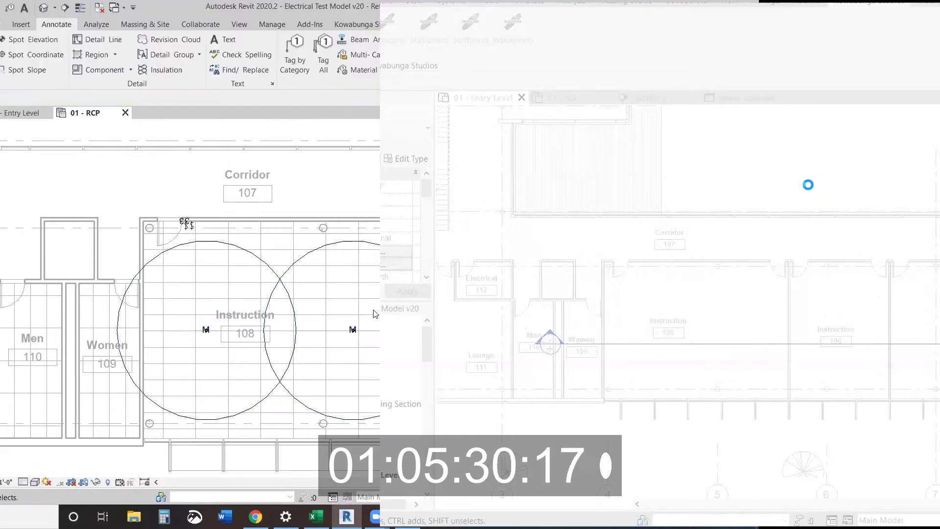
{"action": "left_click", "coordinate": [305, 260]}
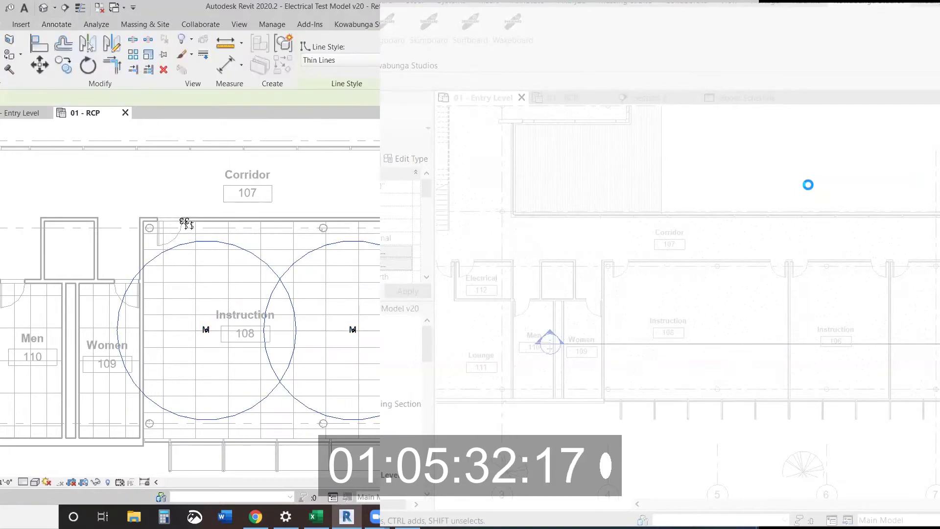
{"action": "middle_click_drag", "start_coordinate": [451, 279], "coordinate": [74, 314]}
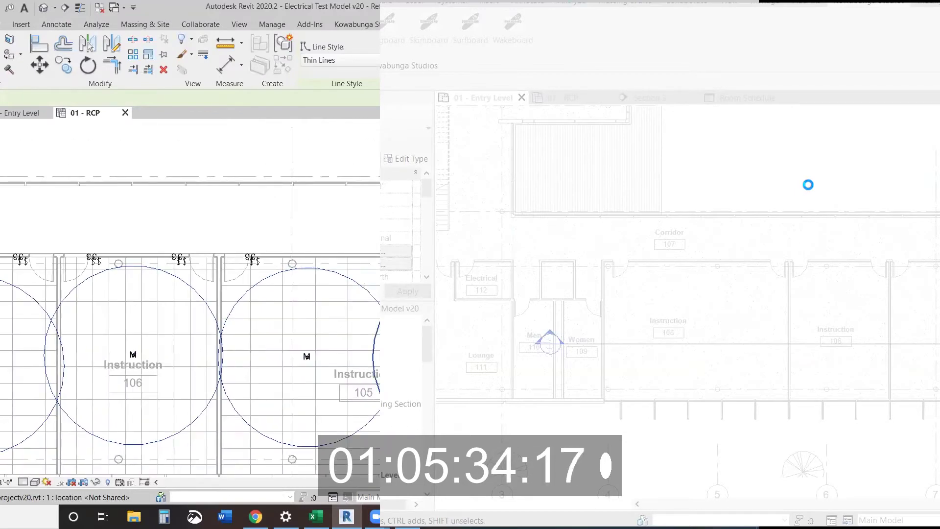
{"action": "left_click", "coordinate": [74, 314], "text": "ctrl"}
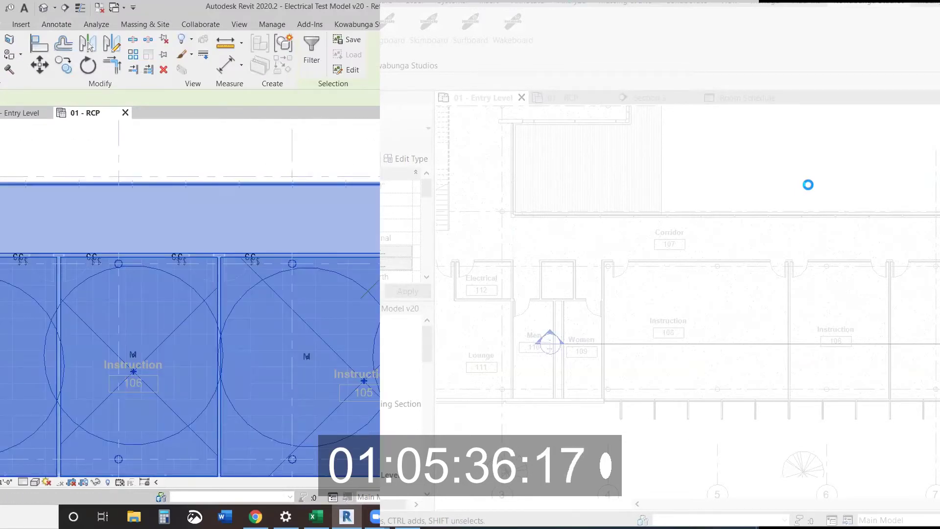
{"action": "key", "text": "Escape"}
Delete the coverage circles around the occupancy sensors in the Instruction rooms, keeping the sensors
{"action": "left_click", "coordinate": [373, 356]}
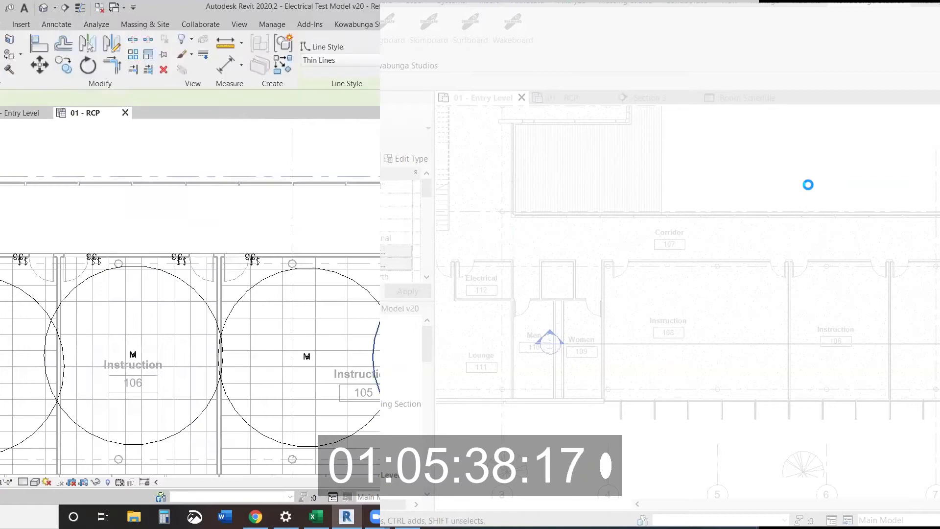
{"action": "key", "text": "Escape"}
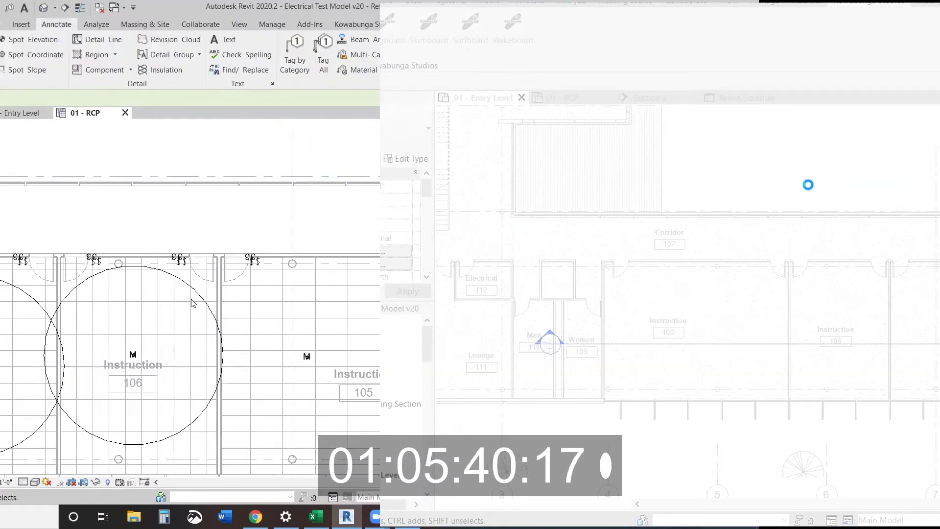
{"action": "middle_click_drag", "start_coordinate": [46, 314], "coordinate": [310, 315]}
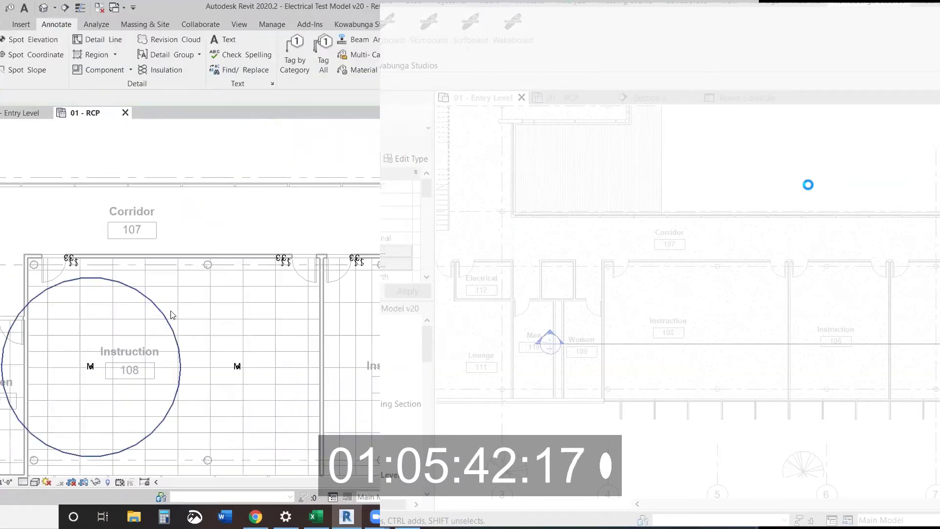
{"action": "scroll", "coordinate": [759, 367], "scroll_direction": "down", "scroll_amount": 2}
{"action": "middle_click_drag", "start_coordinate": [759, 367], "coordinate": [321, 352]}
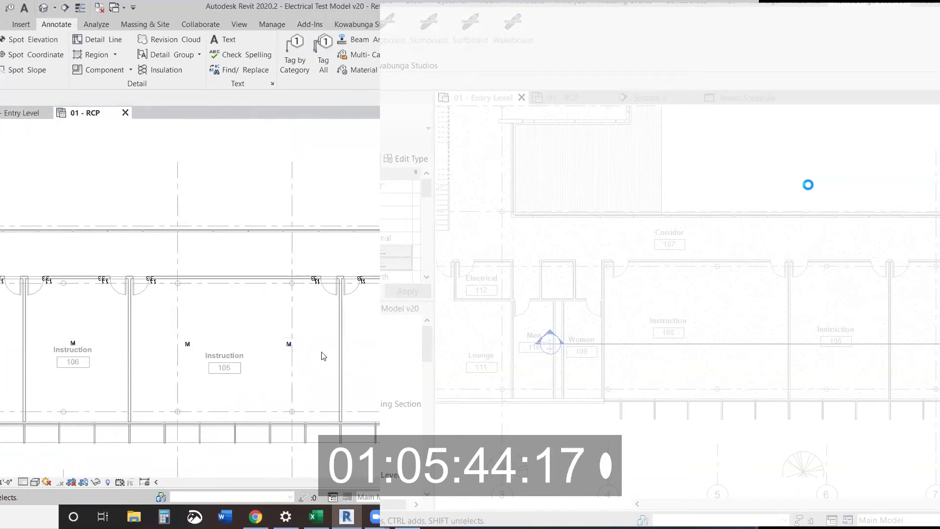
Check the elapsed time on the browser stopwatch, and return to the 01 - RCP ceiling plan in Revit
{"action": "key", "text": "alt+Tab"}
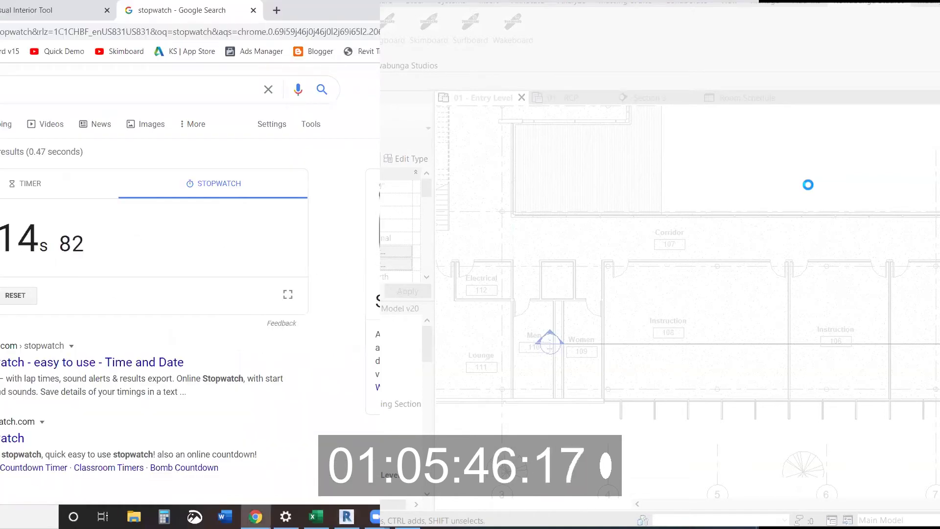
{"action": "key", "text": "alt+Tab"}
{"action": "middle_click_drag", "start_coordinate": [147, 243], "coordinate": [368, 242]}
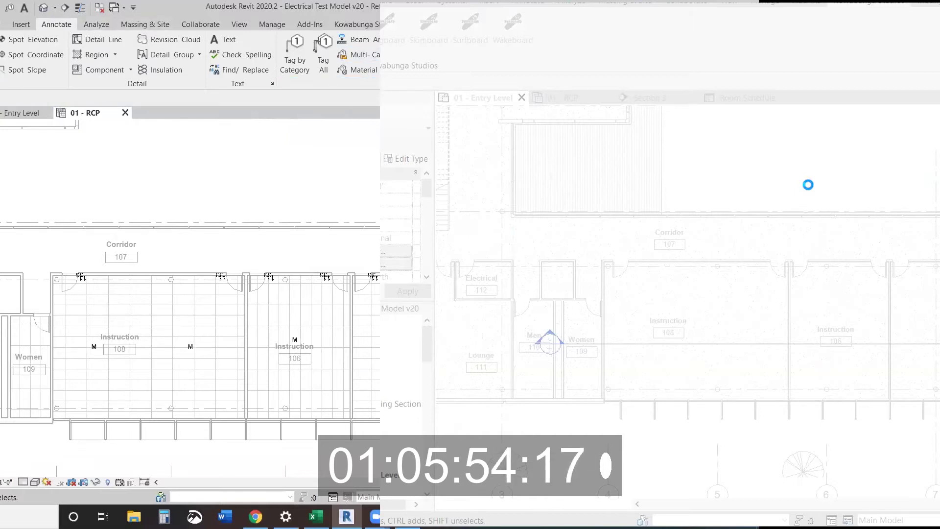
Try wall-mounted fire alarm device types from the type list by placing V and F devices on the corridor wall of Instruction 108
{"action": "left_click", "coordinate": [2, 24]}
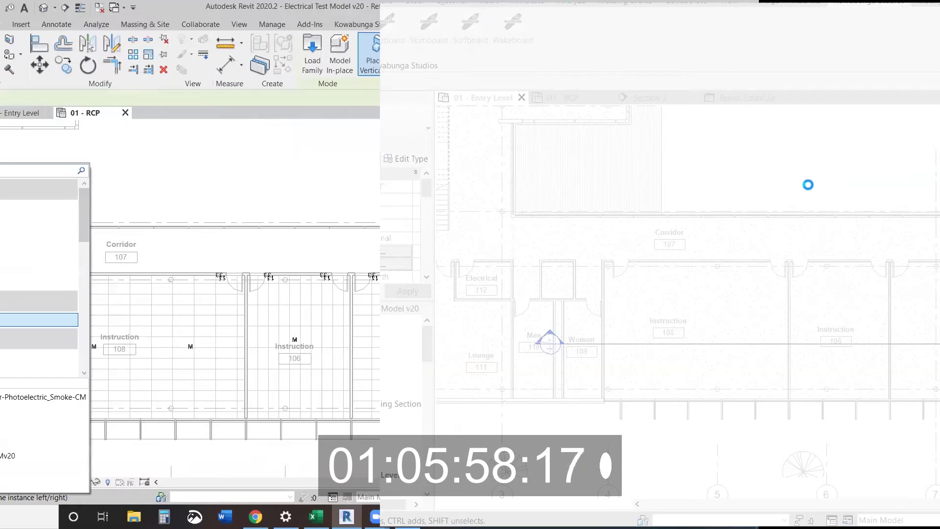
{"action": "scroll", "coordinate": [39, 294], "scroll_direction": "down", "scroll_amount": 5}
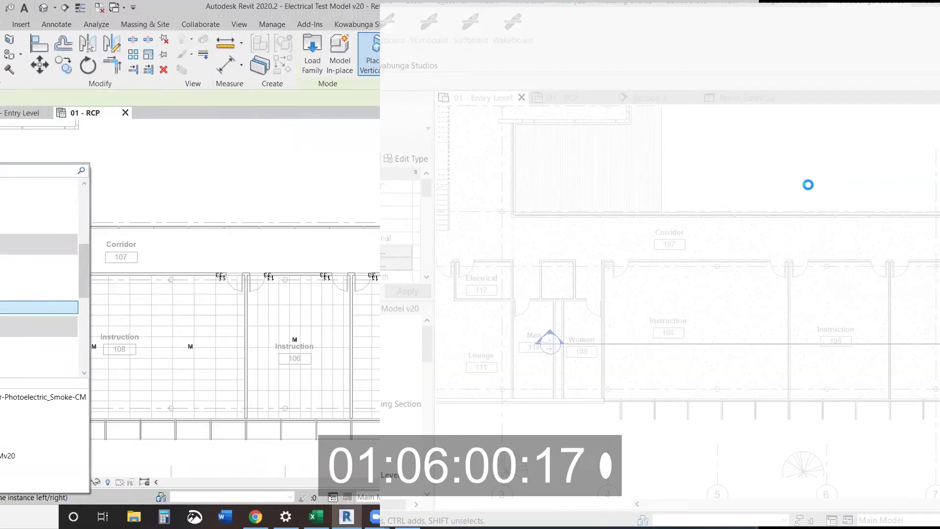
{"action": "left_click", "coordinate": [15, 292]}
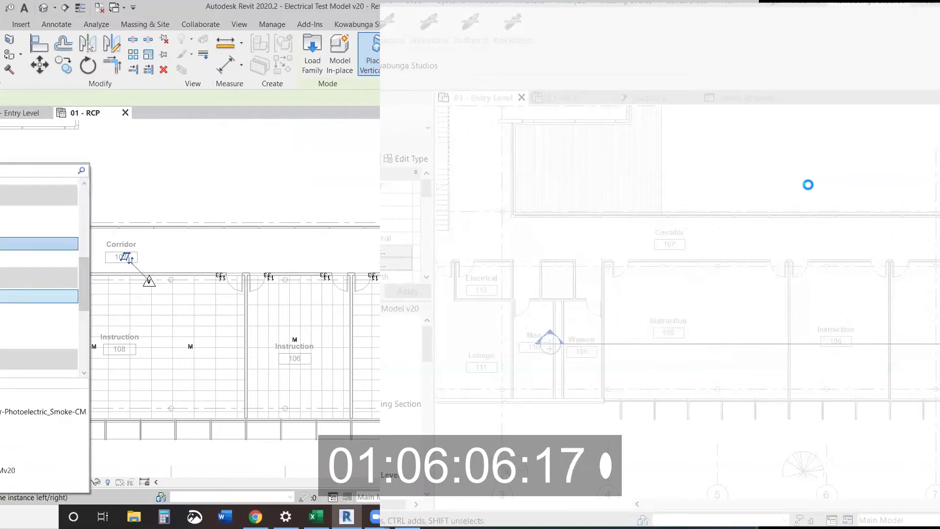
{"action": "scroll", "coordinate": [15, 311], "scroll_direction": "down", "scroll_amount": 2}
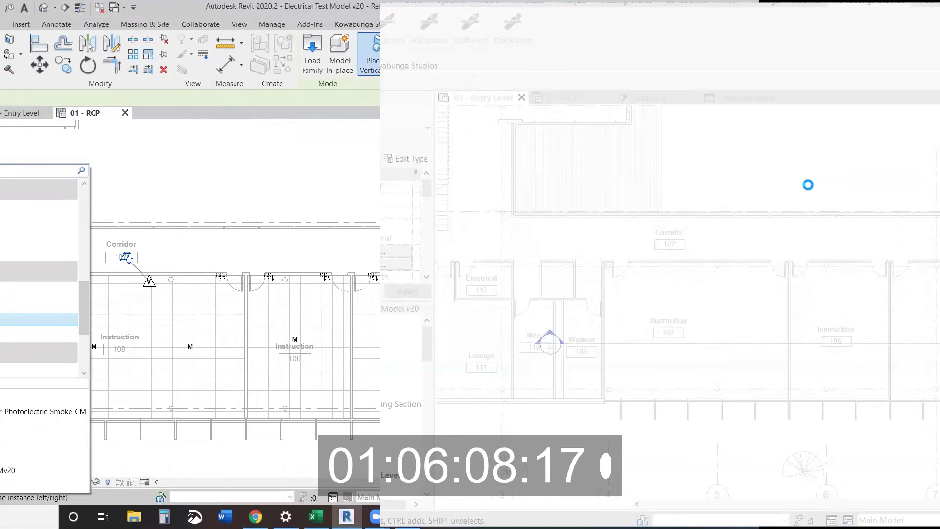
{"action": "left_click", "coordinate": [15, 318]}
{"action": "scroll", "coordinate": [137, 287], "scroll_direction": "up", "scroll_amount": 3}
{"action": "left_click", "coordinate": [142, 268]}
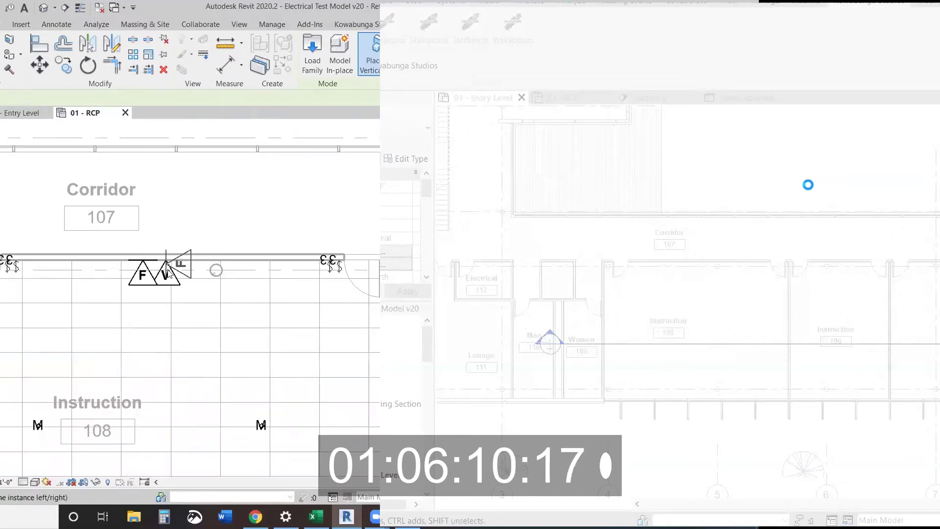
Delete the trial F and V fire alarm devices from the corridor wall of Instruction 108
{"action": "key", "text": "Escape"}
{"action": "key", "text": "Escape"}
{"action": "left_click", "coordinate": [148, 276]}
{"action": "key", "text": "Delete"}
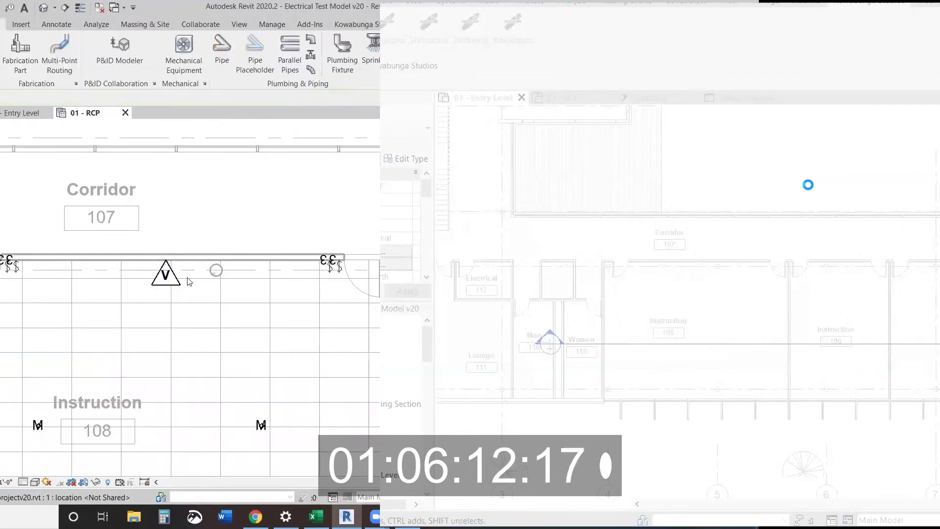
{"action": "left_click", "coordinate": [166, 282]}
{"action": "key", "text": "Delete"}
Switch to the browser to reset the stopwatch, and return to the 01 - RCP ceiling plan in Revit
{"action": "key", "text": "alt+Tab"}
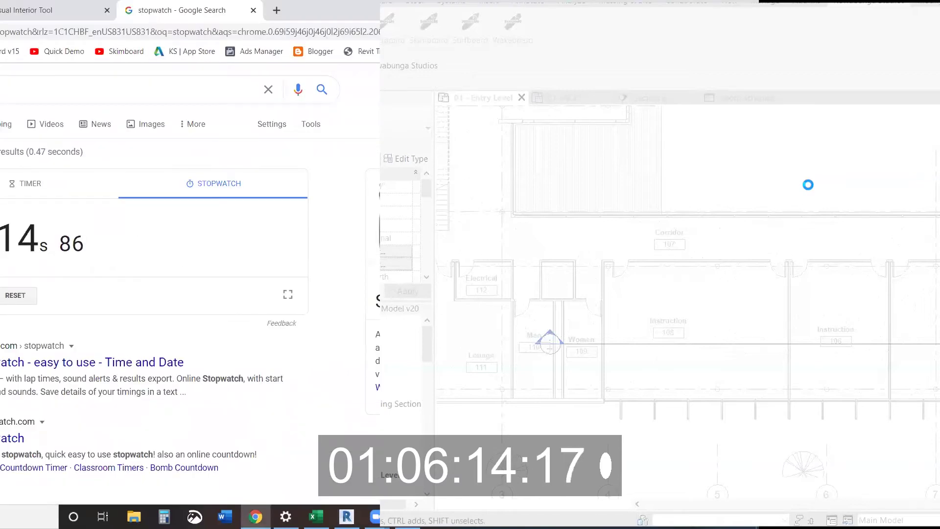
{"action": "left_click", "coordinate": [7, 296]}
{"action": "key", "text": "alt+Tab"}
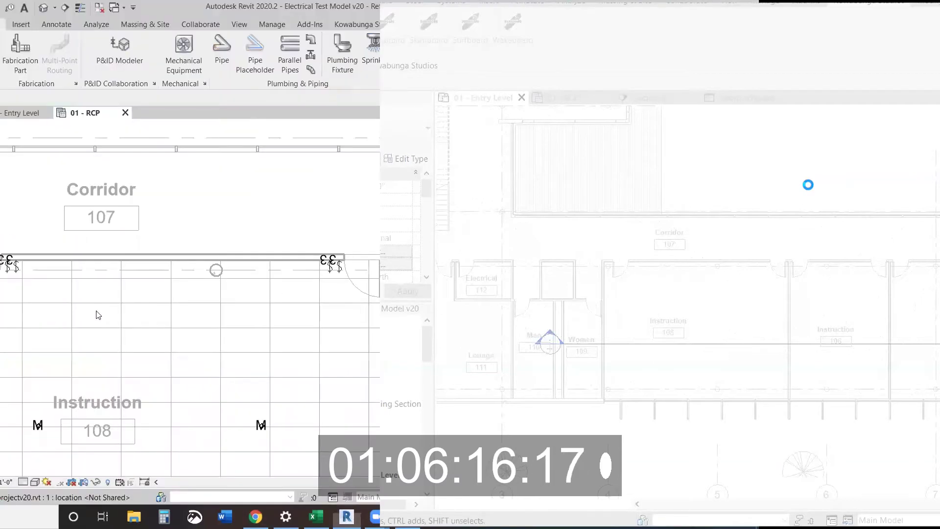
Place one F wall horn strobe on the corridor wall in Instruction 108, Instruction 106, Instruction 105 and the following room
{"action": "key", "text": "c"}
{"action": "key", "text": "m"}
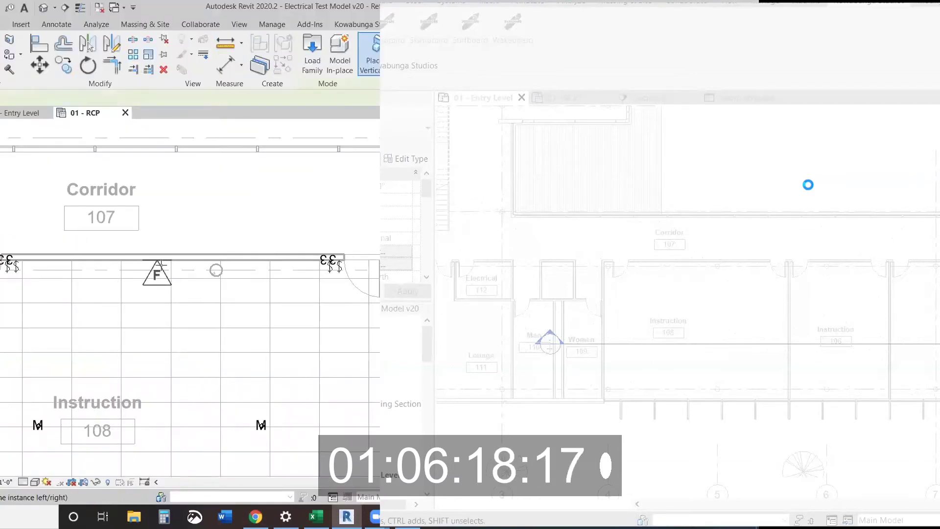
{"action": "left_click", "coordinate": [167, 265]}
{"action": "middle_click_drag", "start_coordinate": [353, 274], "coordinate": [39, 275]}
{"action": "left_click", "coordinate": [203, 267]}
{"action": "middle_click_drag", "start_coordinate": [343, 296], "coordinate": [1, 313]}
{"action": "left_click", "coordinate": [232, 283]}
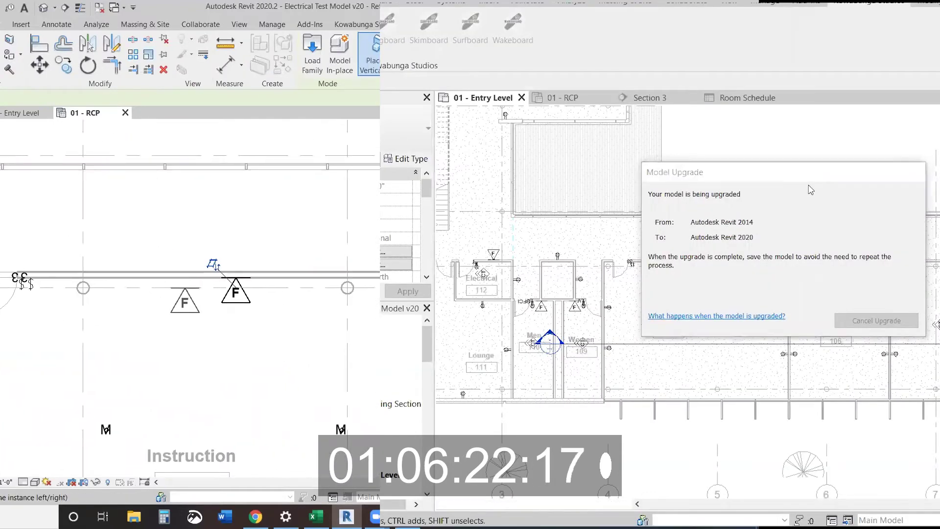
{"action": "middle_click_drag", "start_coordinate": [340, 296], "coordinate": [66, 296]}
{"action": "left_click", "coordinate": [296, 282]}
{"action": "middle_click_drag", "start_coordinate": [242, 296], "coordinate": [525, 256]}
{"action": "scroll", "coordinate": [46, 270], "scroll_direction": "down", "scroll_amount": 2}
{"action": "key", "text": "Escape"}
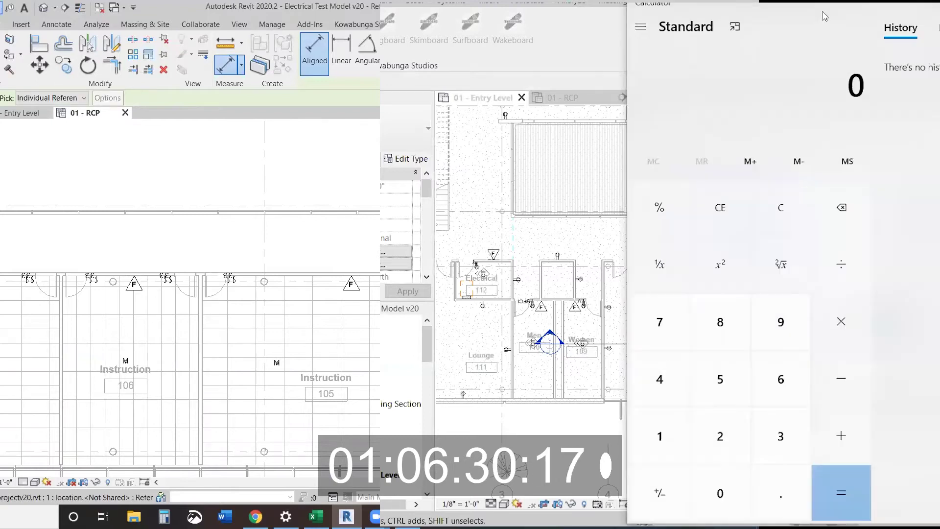
Bring up Calculator beside the Surfboard completion report and check the elapsed time on the browser stopwatch
{"action": "left_click", "coordinate": [466, 142]}
{"action": "key", "text": "alt+Tab"}
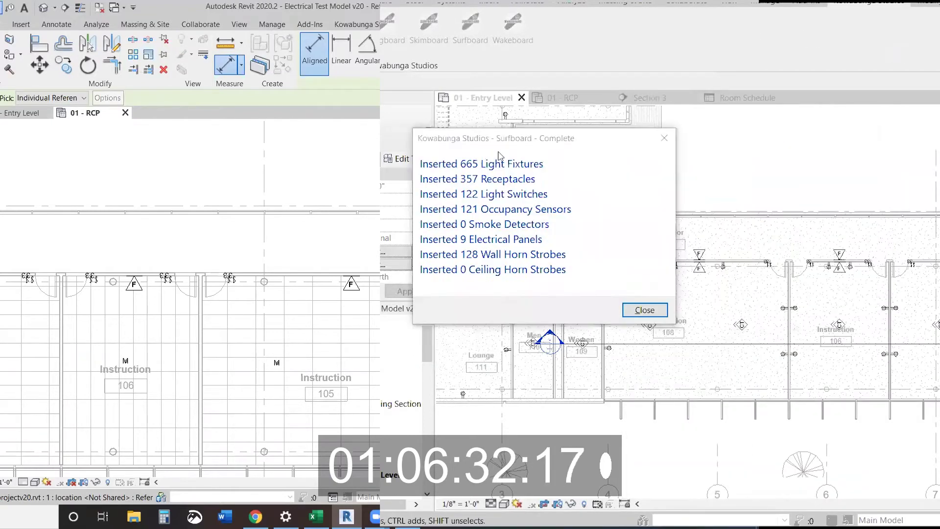
{"action": "left_click_drag", "start_coordinate": [900, 28], "coordinate": [852, 30]}
{"action": "key", "text": "alt+Tab"}
{"action": "key", "text": "Tab"}
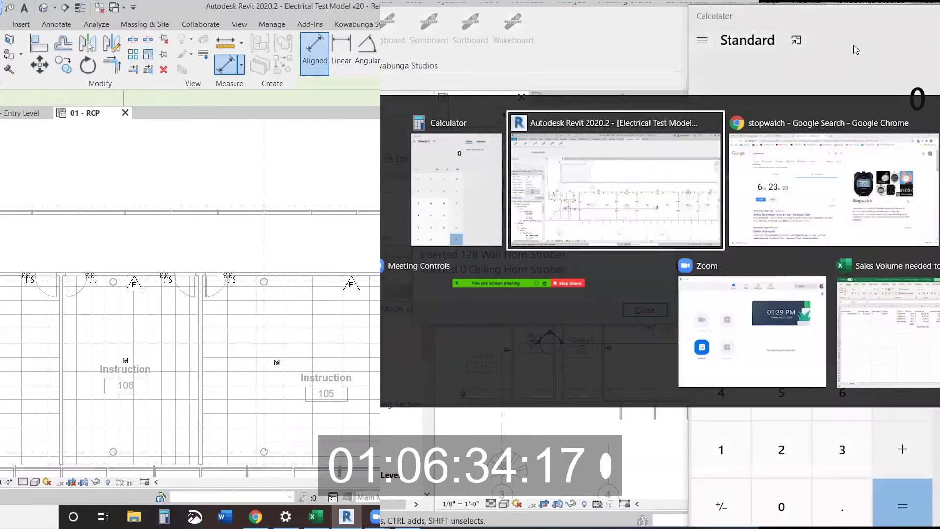
{"action": "key", "text": "alt+Tab"}
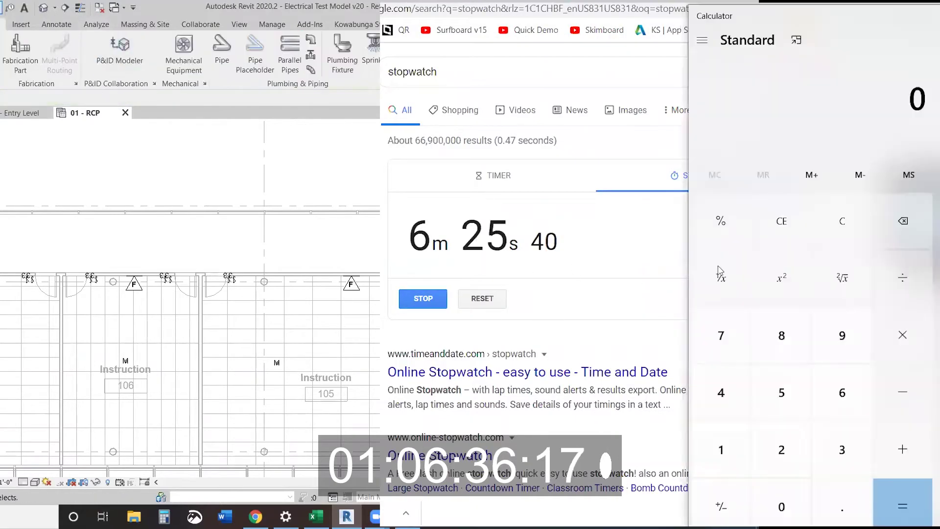
{"action": "key", "text": "alt+Tab"}
{"action": "key", "text": "Tab"}
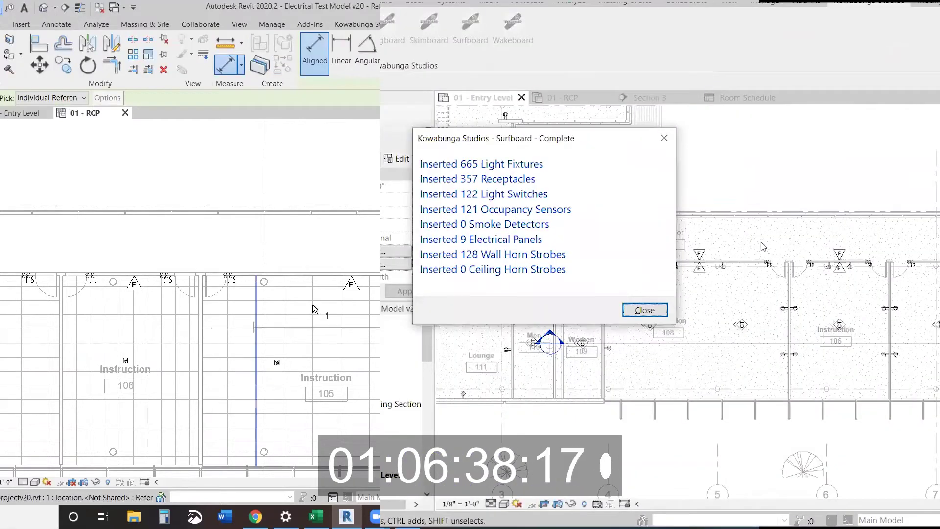
Add the inserted device counts from the Surfboard report in Calculator: 665 + 357 + 122 + 121 + 9 + 128
{"action": "key", "text": "alt+Tab"}
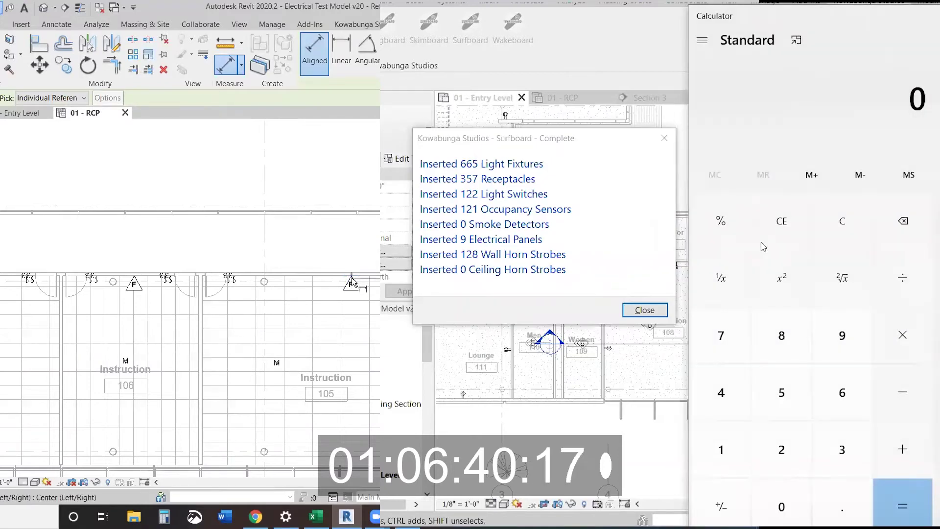
{"action": "type", "text": "665 + 357 + 122 +"}
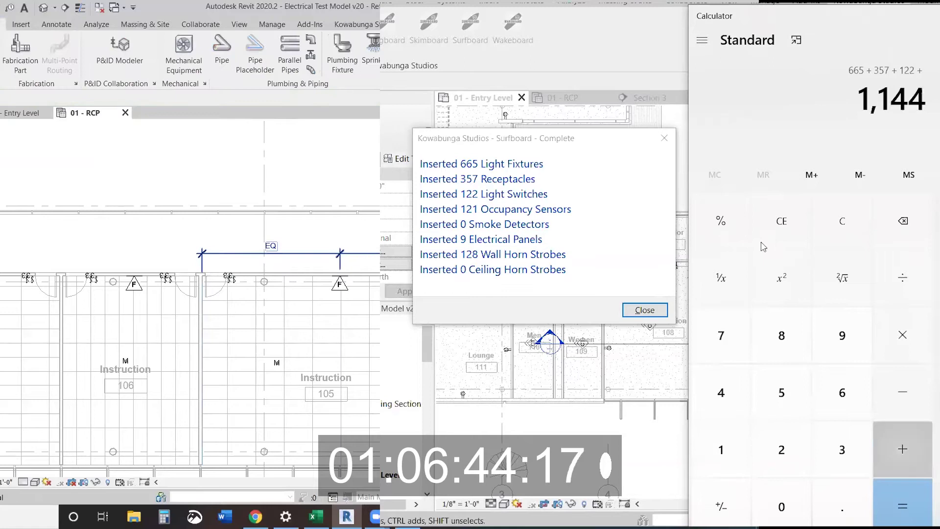
{"action": "type", "text": " 121 + 9 + 128 ="}
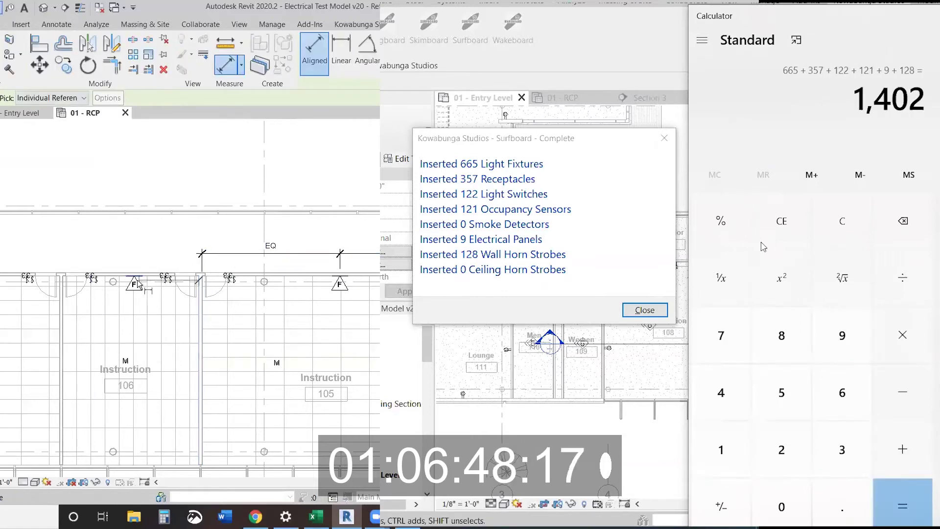
Place an aligned dimension string from the side walls of Instruction 106 to its wall horn strobe
{"action": "left_click", "coordinate": [62, 311]}
{"action": "key", "text": "alt+Tab"}
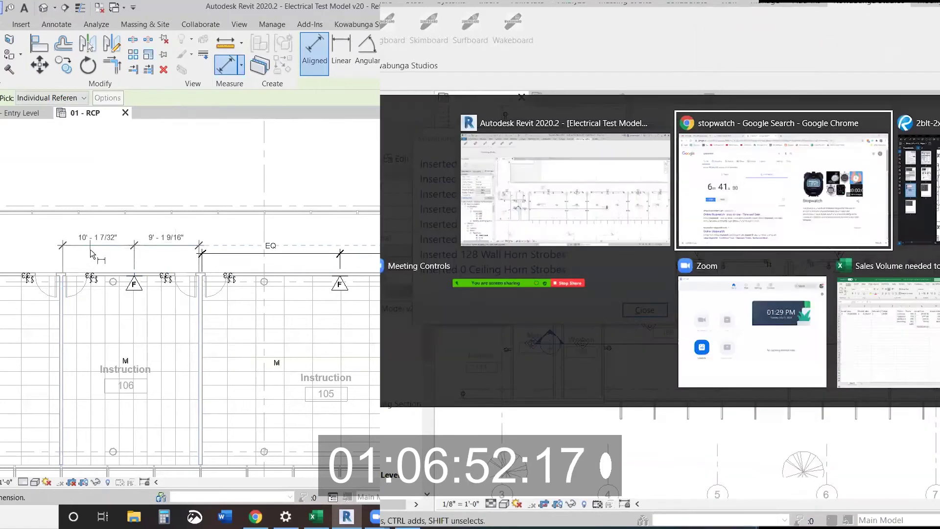
{"action": "key", "text": "alt+Tab"}
{"action": "left_click", "coordinate": [91, 250]}
{"action": "middle_click_drag", "start_coordinate": [35, 310], "coordinate": [179, 313]}
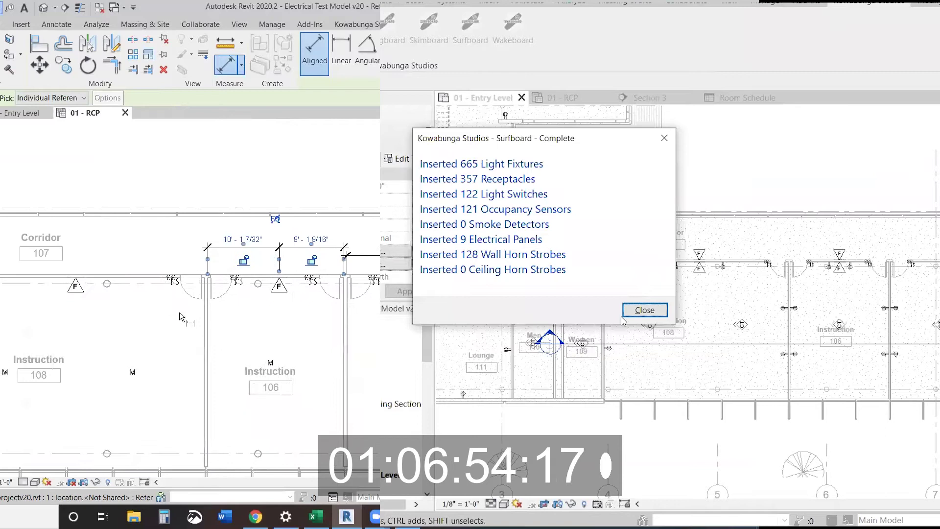
Close the Surfboard completion report, and try to dimension the Instruction 108 strobe to its side walls
{"action": "left_click", "coordinate": [202, 319]}
{"action": "left_click", "coordinate": [636, 310]}
{"action": "middle_click_drag", "start_coordinate": [27, 284], "coordinate": [230, 286]}
{"action": "left_click", "coordinate": [866, 281]}
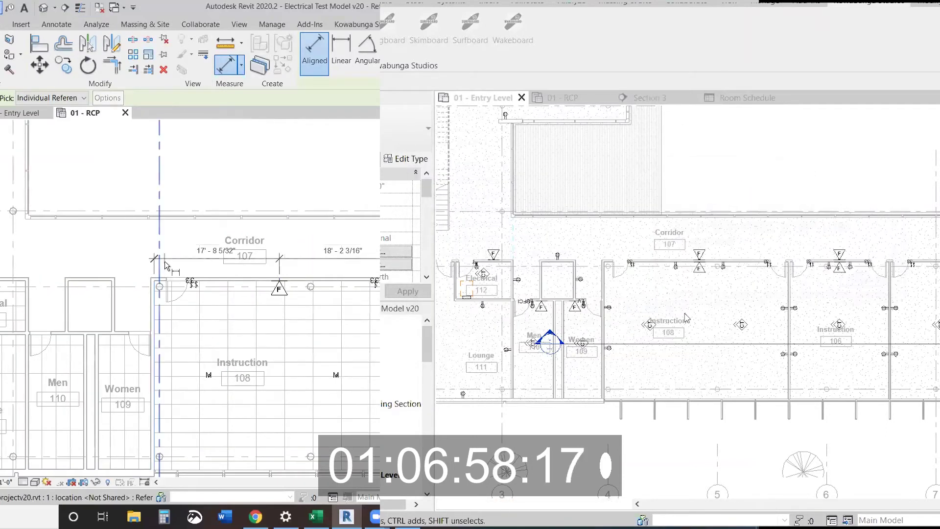
{"action": "key", "text": "Escape"}
{"action": "key", "text": "Escape"}
{"action": "scroll", "coordinate": [660, 315], "scroll_direction": "up", "scroll_amount": 2}
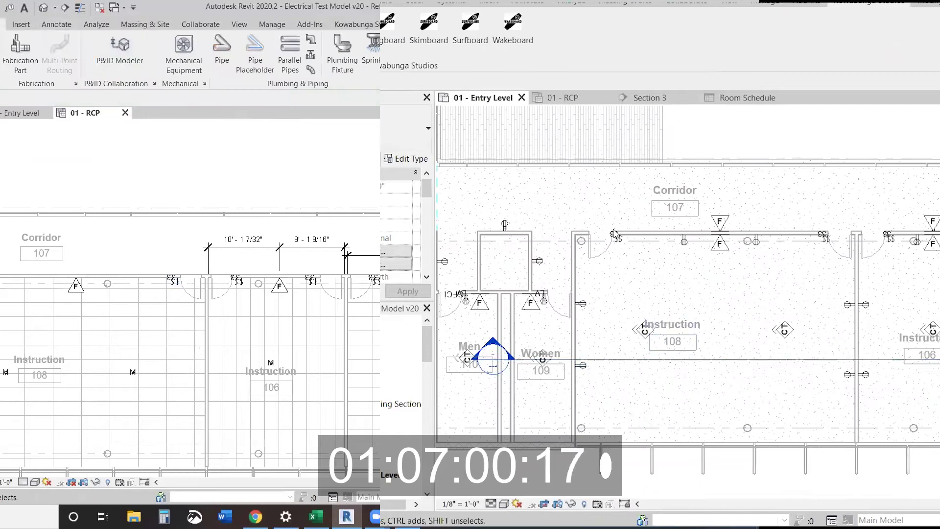
Place an aligned dimension string between both side walls of Instruction 108 and its wall horn strobe
{"action": "key", "text": "d"}
{"action": "key", "text": "i"}
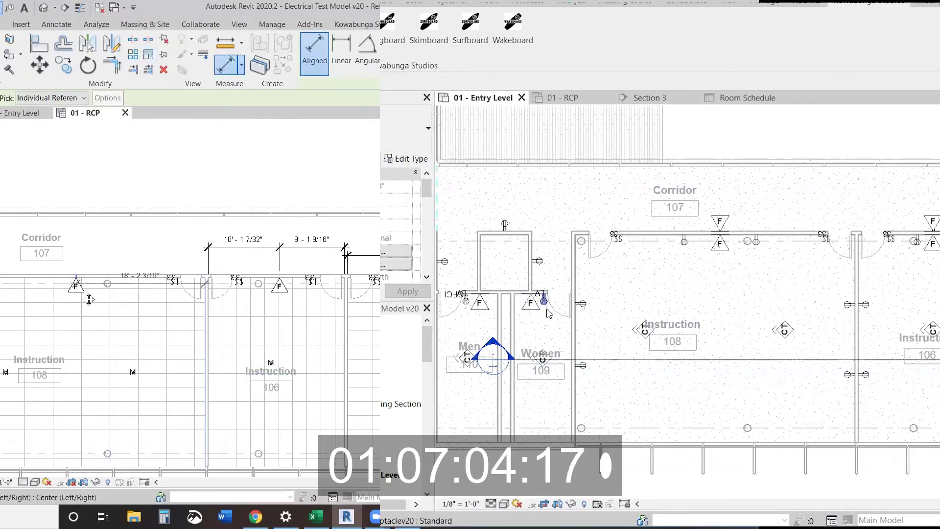
{"action": "middle_click_drag", "start_coordinate": [88, 299], "coordinate": [276, 302]}
{"action": "left_click", "coordinate": [546, 309]}
{"action": "left_click", "coordinate": [140, 328]}
{"action": "left_click", "coordinate": [154, 250]}
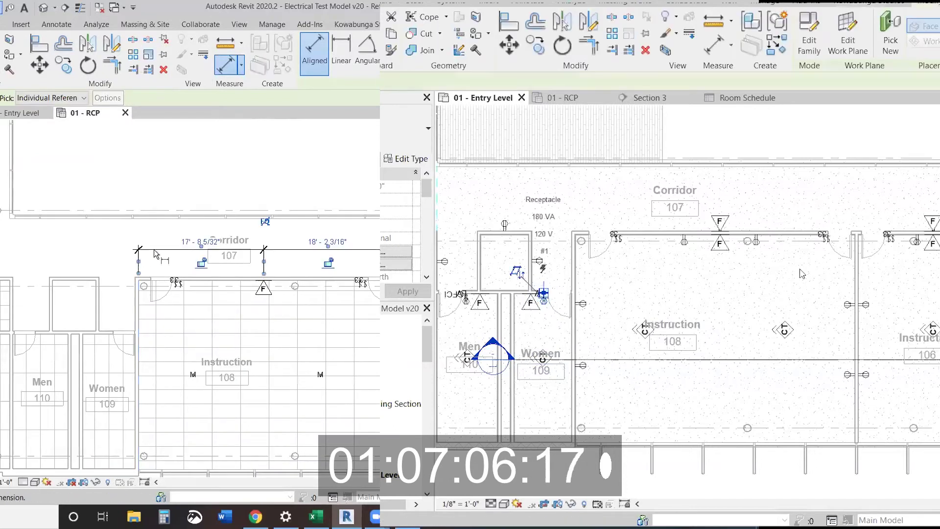
Make the Instruction 108 dimension segments equal to centre the strobe, and deselect the receptacle in Women 109
{"action": "left_click", "coordinate": [800, 270]}
{"action": "key", "text": "Escape"}
{"action": "key", "text": "Escape"}
{"action": "left_click", "coordinate": [279, 250]}
{"action": "left_click", "coordinate": [265, 222]}
{"action": "key", "text": "Escape"}
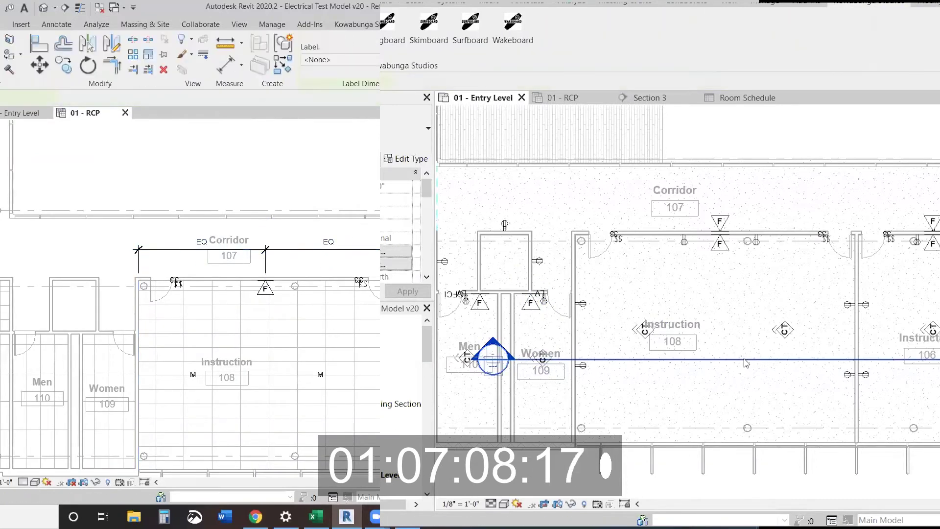
Remove the equal dimension string above Instruction 108, and open the view of the section line crossing the Instruction rooms
{"action": "right_click", "coordinate": [746, 363]}
{"action": "left_click", "coordinate": [784, 107]}
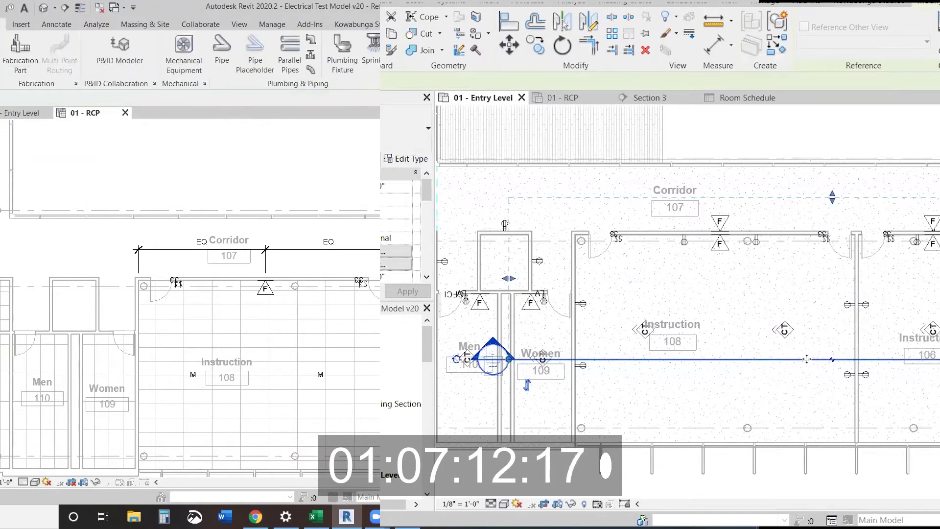
{"action": "left_click", "coordinate": [350, 249]}
{"action": "right_click", "coordinate": [832, 361]}
{"action": "left_click", "coordinate": [857, 122]}
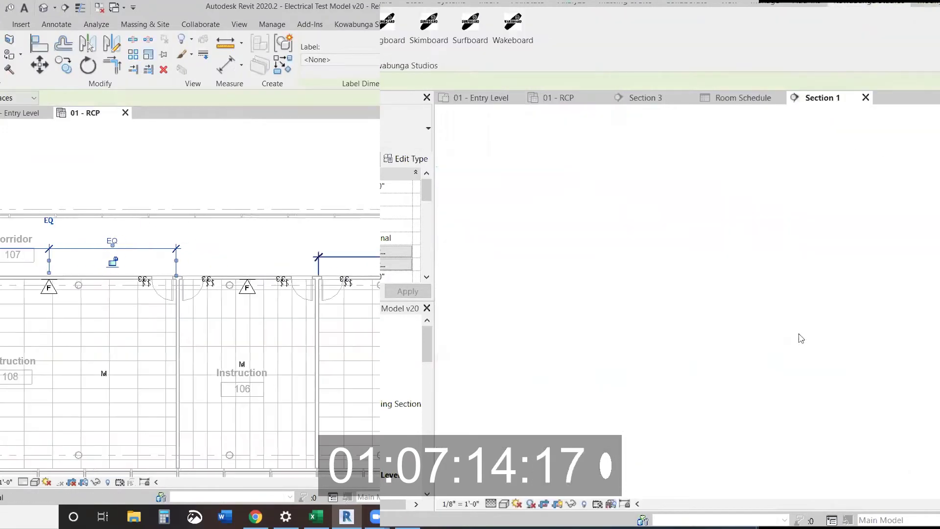
{"action": "scroll", "coordinate": [773, 352], "scroll_direction": "up", "scroll_amount": 5}
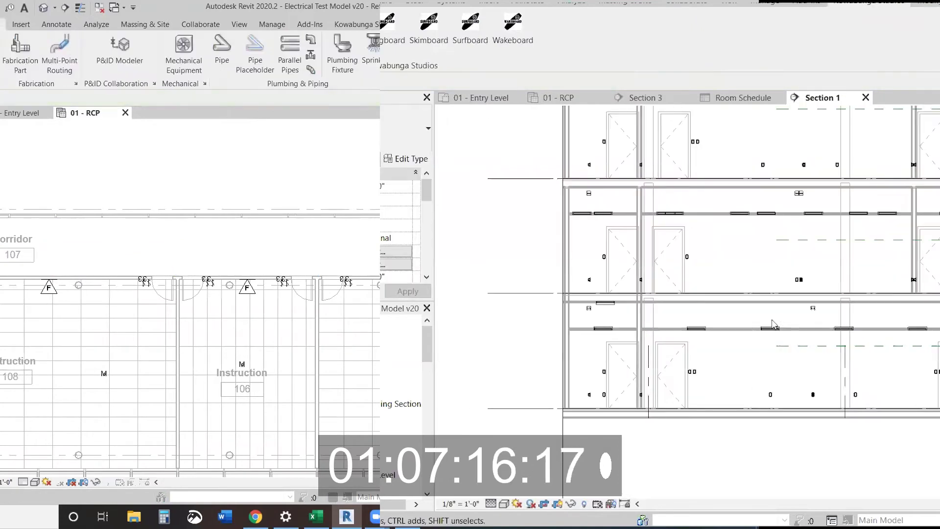
Select all instances of the 75 cd wall horn strobe in Section 1 and lower them below the ceilings
{"action": "right_click", "coordinate": [813, 313]}
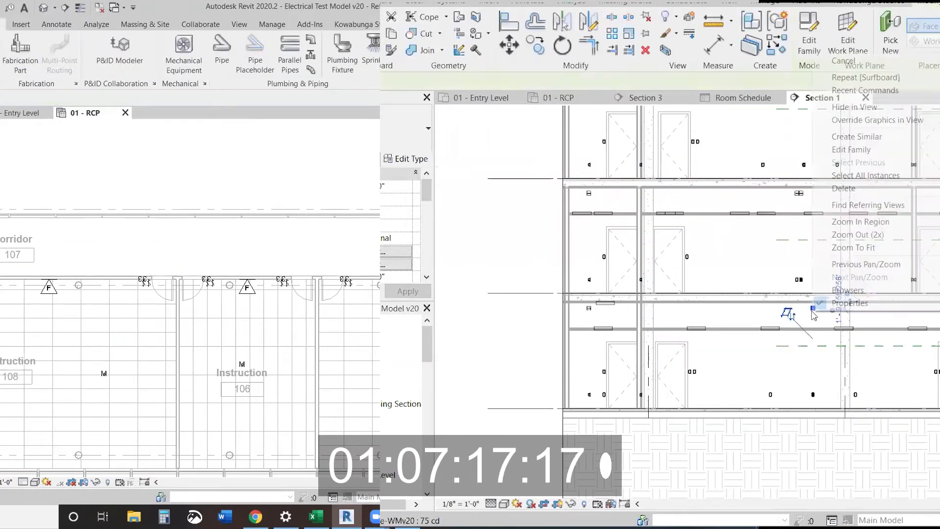
{"action": "left_click", "coordinate": [887, 185]}
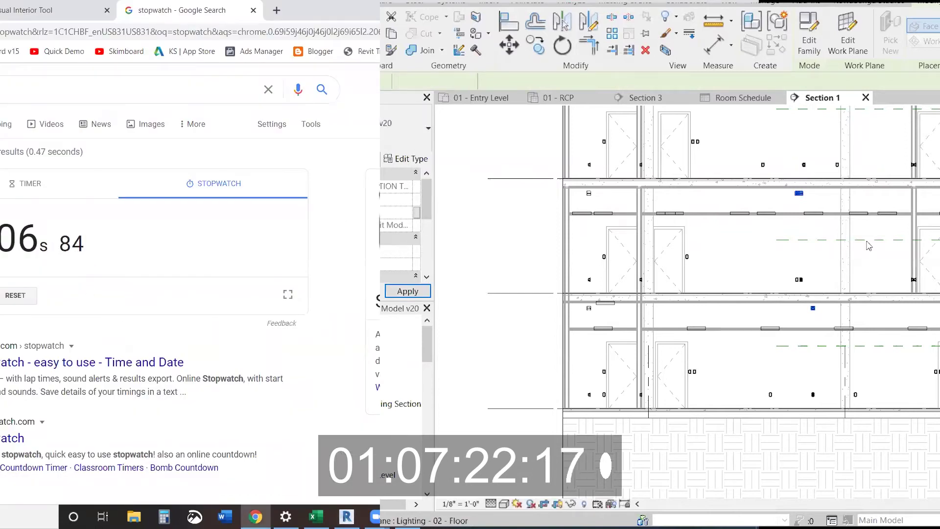
{"action": "left_click", "coordinate": [758, 286]}
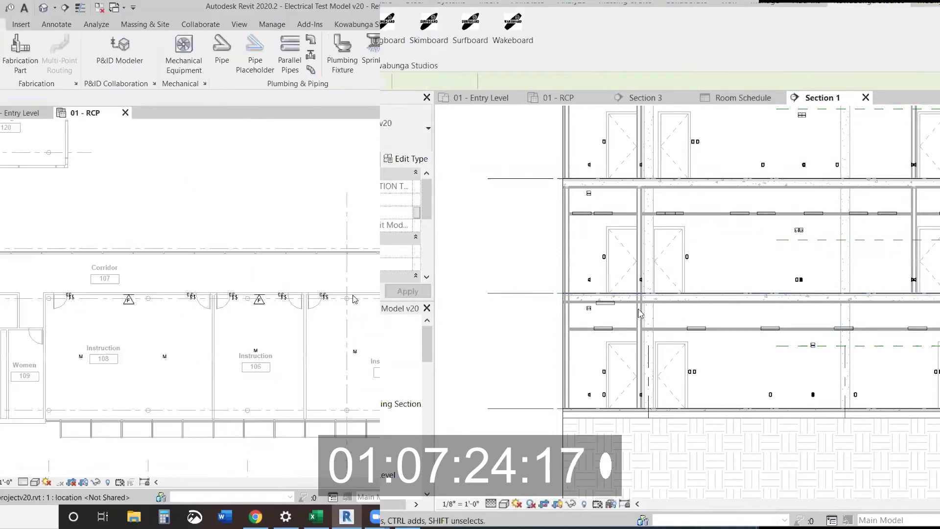
Select all instances of the strobe type at the end room of Section 1 and lower them below the ceilings
{"action": "right_click", "coordinate": [563, 312]}
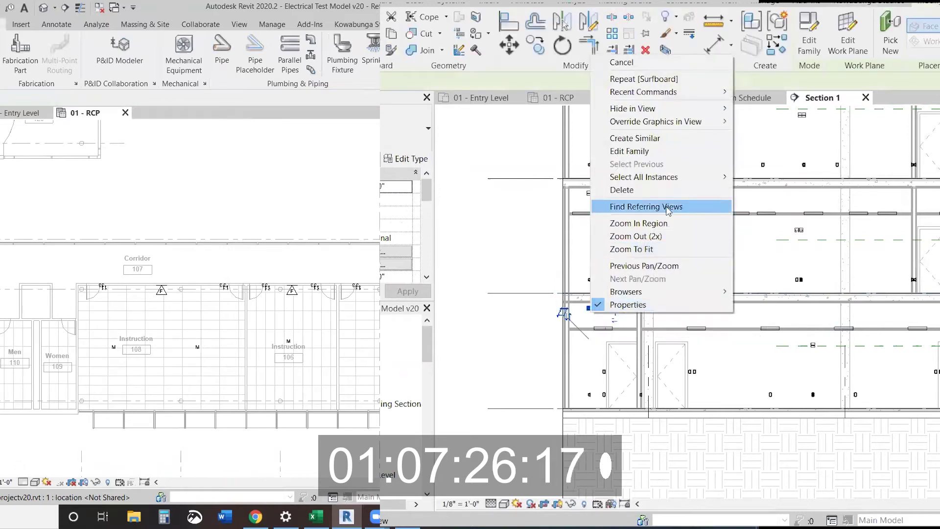
{"action": "left_click", "coordinate": [783, 191]}
{"action": "scroll", "coordinate": [224, 348], "scroll_direction": "up", "scroll_amount": 3}
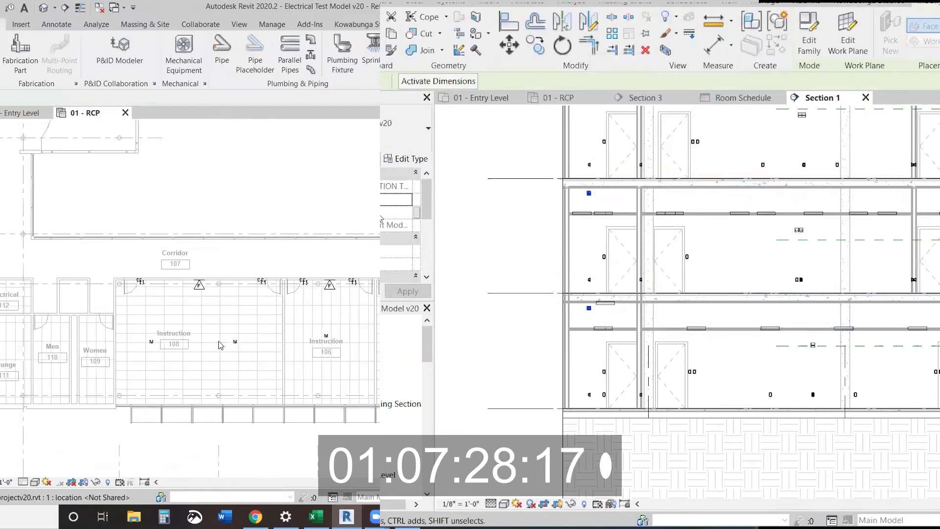
{"action": "scroll", "coordinate": [224, 348], "scroll_direction": "up", "scroll_amount": 1}
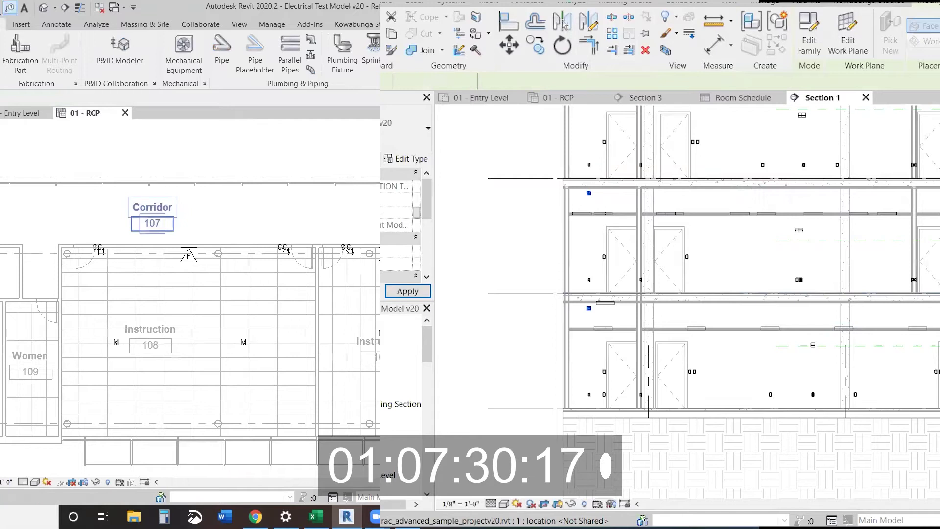
Open the 01 - RCP view, and dimension Instruction 108 from its corridor wall to its exterior wall
{"action": "key", "text": "d"}
{"action": "key", "text": "i"}
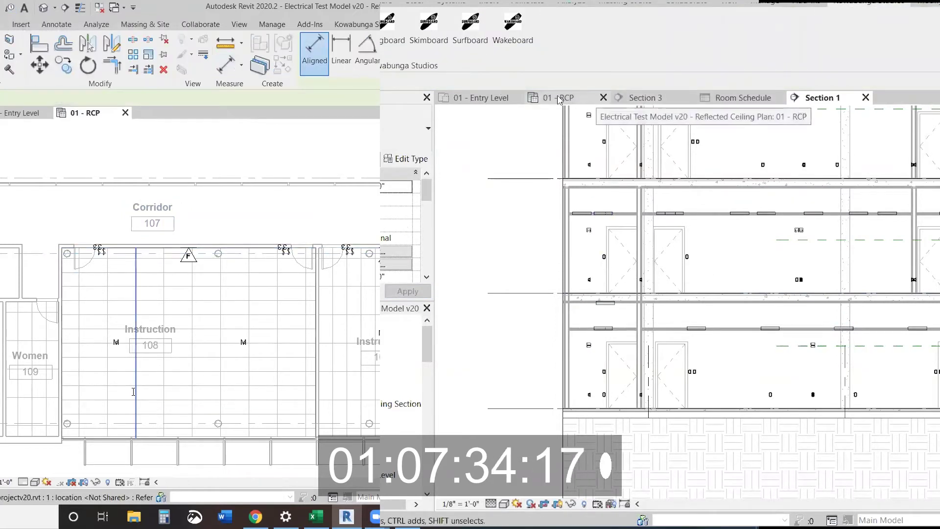
{"action": "left_click", "coordinate": [588, 98]}
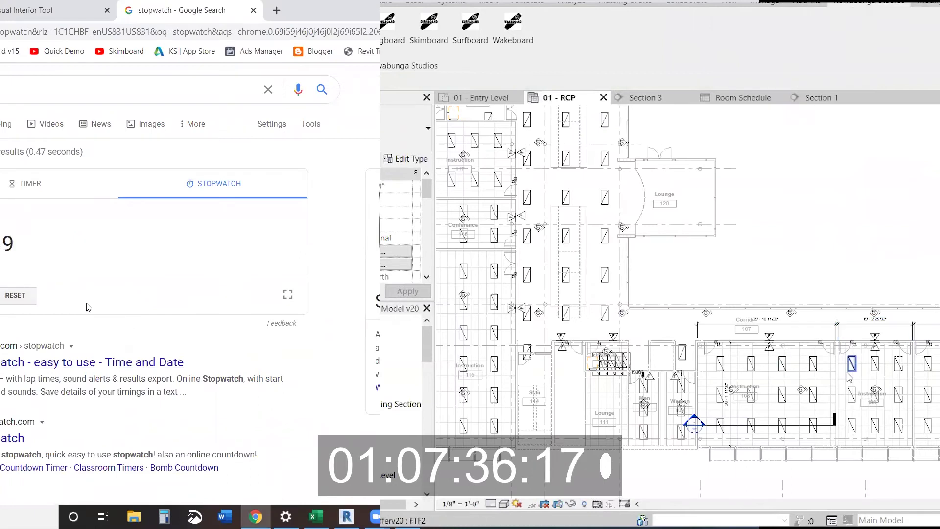
{"action": "scroll", "coordinate": [847, 373], "scroll_direction": "up", "scroll_amount": 1}
{"action": "key", "text": "alt+Tab"}
{"action": "middle_click_drag", "start_coordinate": [930, 414], "coordinate": [729, 371]}
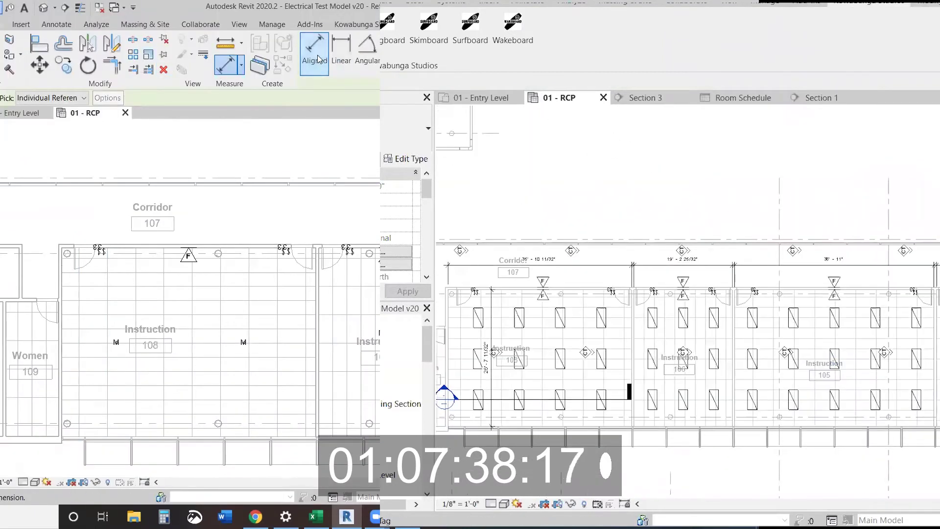
{"action": "left_click", "coordinate": [234, 246]}
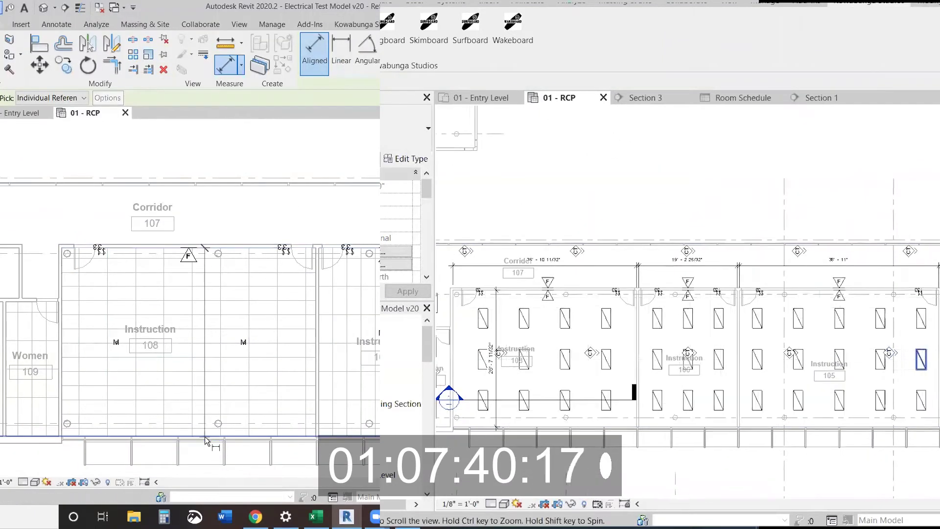
{"action": "scroll", "coordinate": [797, 363], "scroll_direction": "up", "scroll_amount": 1}
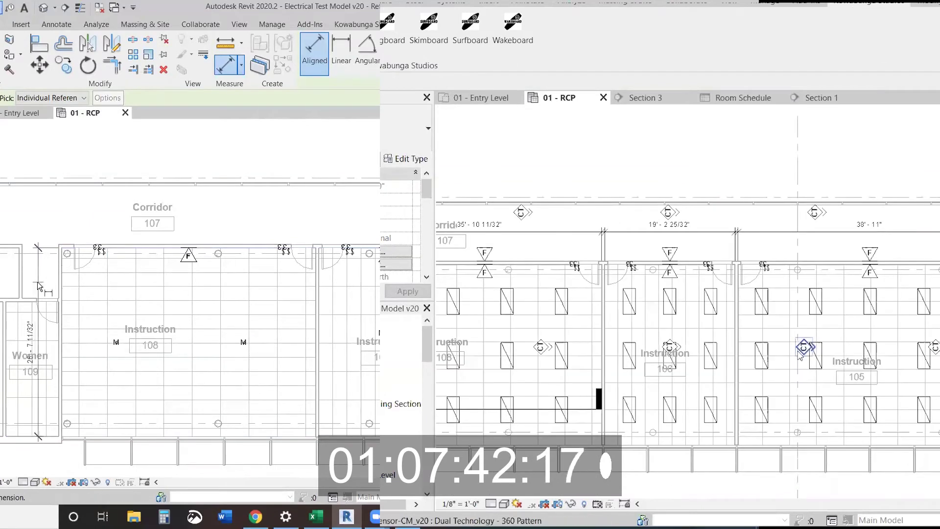
{"action": "left_click", "coordinate": [121, 293]}
Change all 360 Pattern ceiling sensors to the Low Voltage : Dual Technology type, and dimension the Instruction room widths along the corridor
{"action": "left_click", "coordinate": [935, 347]}
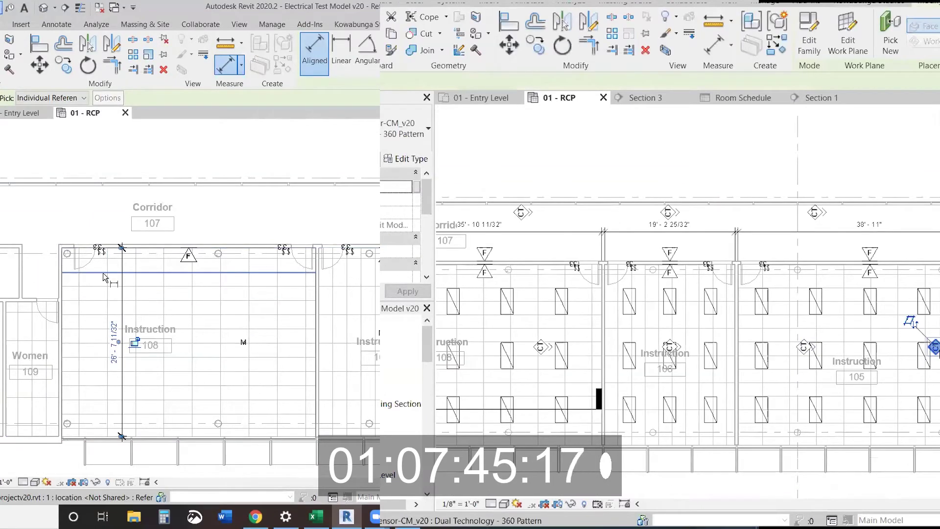
{"action": "left_click", "coordinate": [123, 436]}
{"action": "middle_click_drag", "start_coordinate": [178, 407], "coordinate": [209, 346]}
{"action": "key", "text": "Escape"}
{"action": "key", "text": "Escape"}
{"action": "key", "text": "d"}
{"action": "key", "text": "i"}
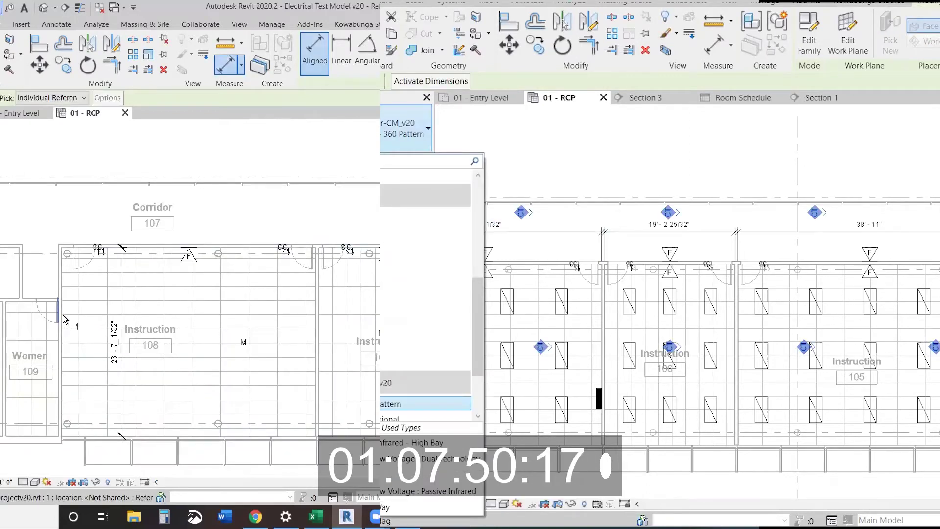
{"action": "left_click", "coordinate": [63, 316]}
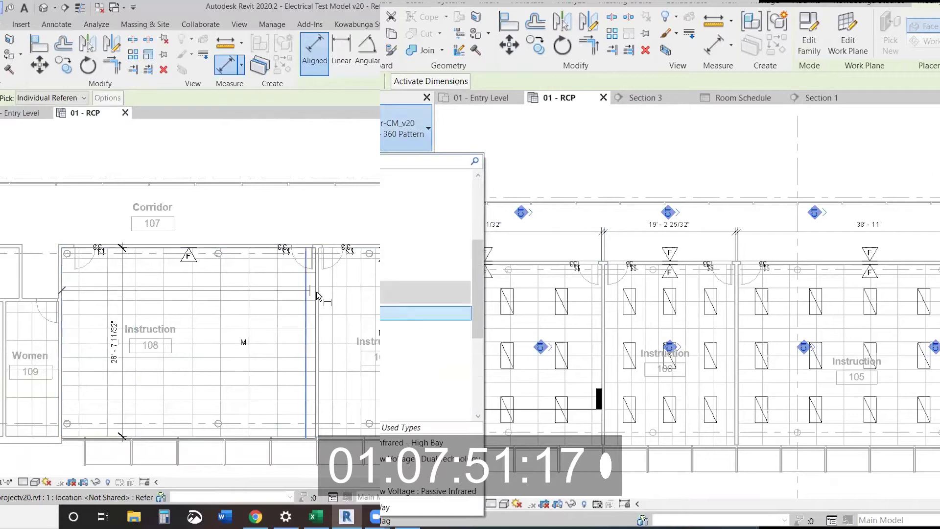
{"action": "left_click", "coordinate": [316, 253]}
{"action": "left_click", "coordinate": [381, 211]}
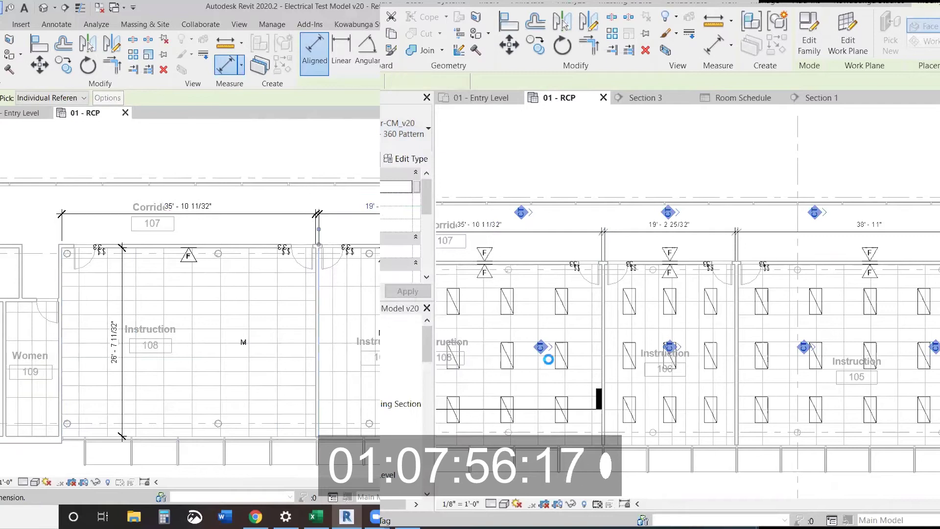
{"action": "key", "text": "Escape"}
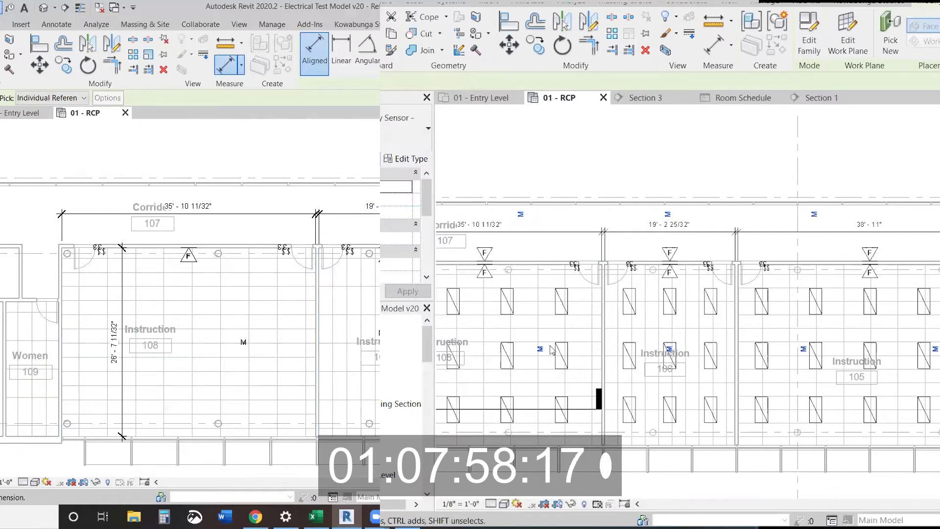
Extend the room width dimensions across Instruction 105, and move the occupancy sensor in Instruction 106 clear of the light fixture
{"action": "left_click", "coordinate": [695, 366]}
{"action": "key", "text": "Escape"}
{"action": "scroll", "coordinate": [672, 354], "scroll_direction": "up", "scroll_amount": 3}
{"action": "middle_click_drag", "start_coordinate": [377, 211], "coordinate": [233, 204]}
{"action": "key", "text": "Tab"}
{"action": "left_click", "coordinate": [349, 324]}
{"action": "key", "text": "Tab"}
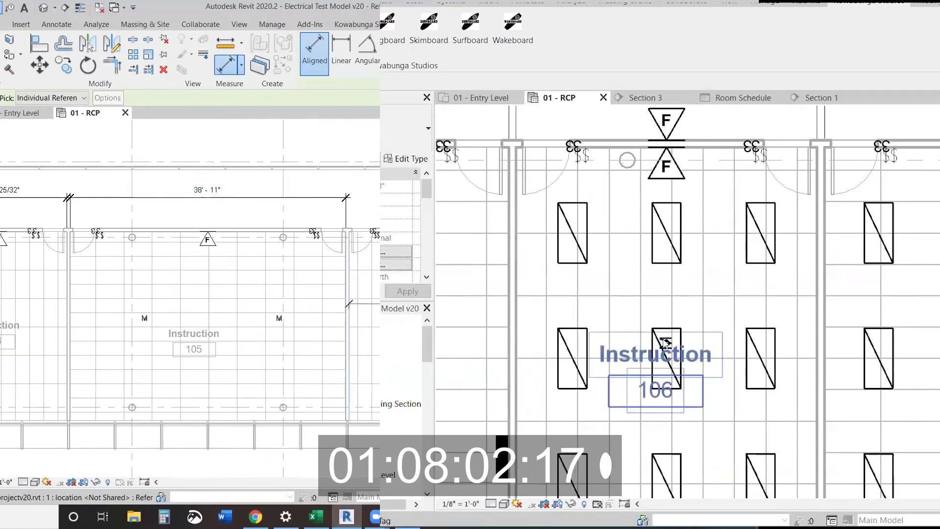
{"action": "key", "text": "Tab"}
{"action": "left_click", "coordinate": [664, 343]}
{"action": "left_click_drag", "start_coordinate": [666, 319], "coordinate": [663, 318]}
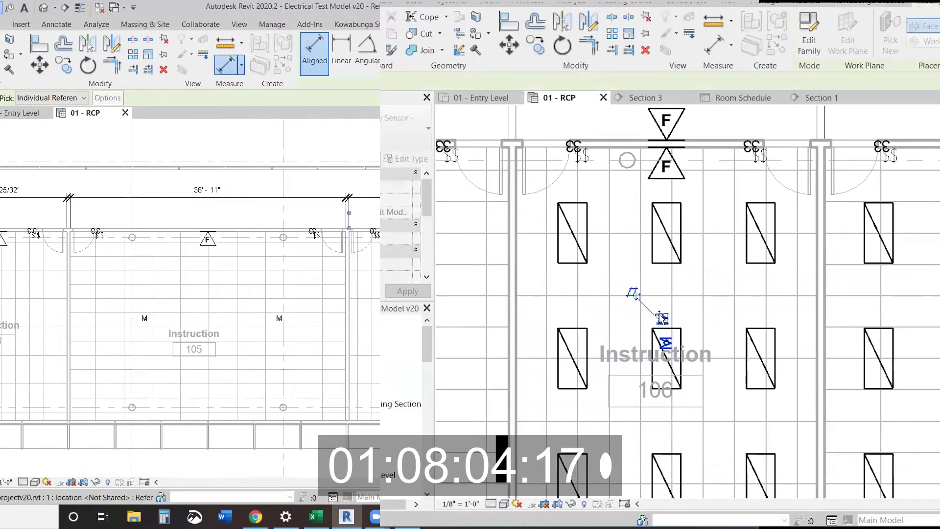
{"action": "left_click", "coordinate": [745, 321]}
Check the occupancy sensor positions in Instruction 105, and review the dimensions around Instruction 108
{"action": "scroll", "coordinate": [746, 321], "scroll_direction": "down", "scroll_amount": 1}
{"action": "middle_click_drag", "start_coordinate": [933, 338], "coordinate": [541, 332]}
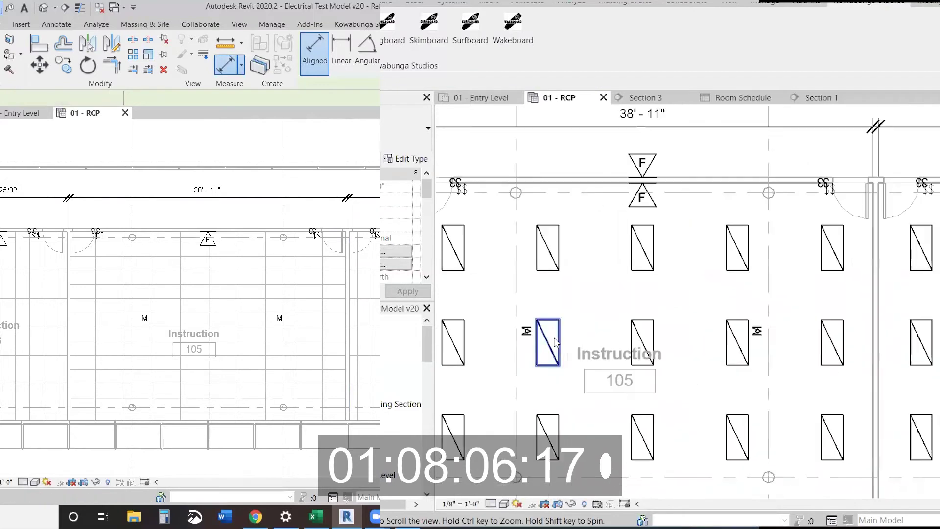
{"action": "key", "text": "Escape"}
{"action": "middle_click_drag", "start_coordinate": [352, 247], "coordinate": [537, 247]}
{"action": "middle_click_drag", "start_coordinate": [79, 308], "coordinate": [377, 318]}
{"action": "left_click", "coordinate": [756, 331]}
{"action": "scroll", "coordinate": [377, 318], "scroll_direction": "up", "scroll_amount": 1}
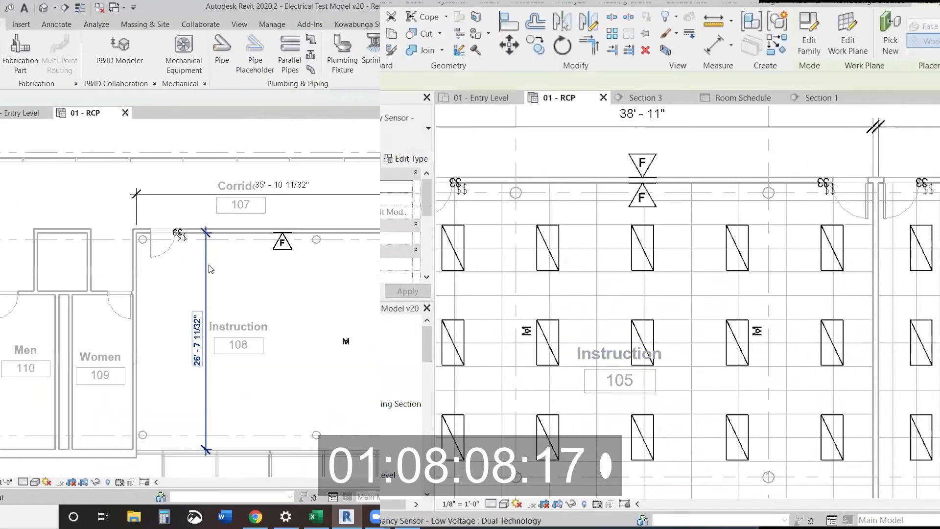
{"action": "key", "text": "Escape"}
Move the occupancy sensors in Men 110 and Women 109 clear of the light fixtures
{"action": "mouse_move", "coordinate": [936, 307]}
{"action": "middle_mouse_down"}
{"action": "mouse_move", "coordinate": [811, 322]}
{"action": "mouse_move", "coordinate": [936, 312]}
{"action": "middle_mouse_up"}
{"action": "scroll", "coordinate": [797, 329], "scroll_direction": "down", "scroll_amount": 1}
{"action": "middle_click_drag", "start_coordinate": [489, 318], "coordinate": [930, 313]}
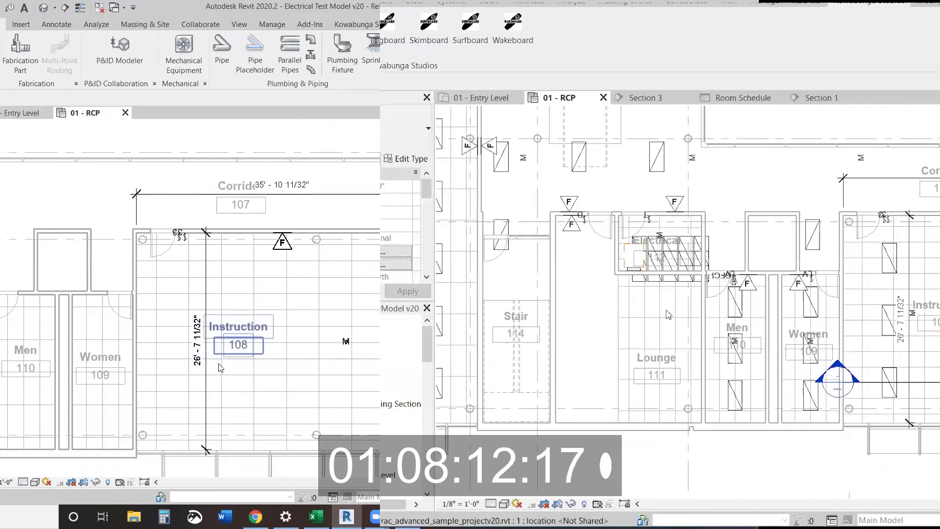
{"action": "scroll", "coordinate": [721, 348], "scroll_direction": "up", "scroll_amount": 3}
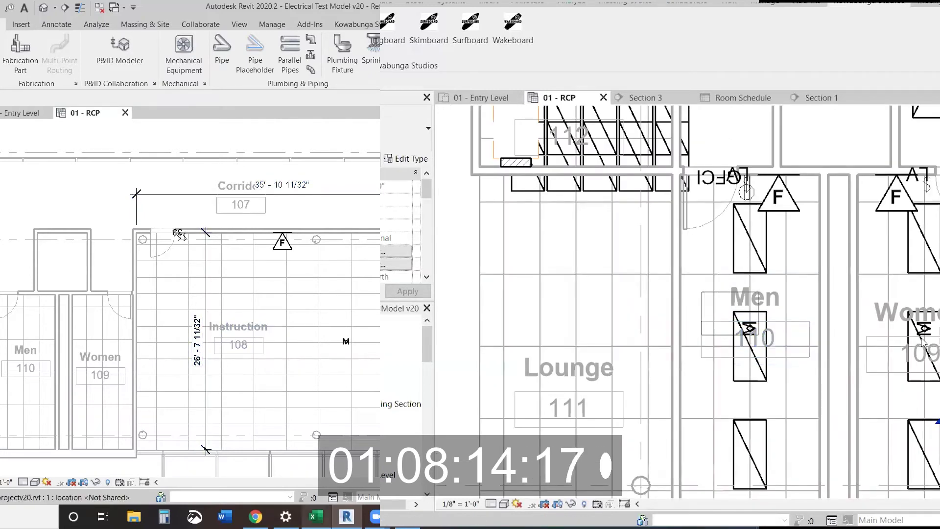
{"action": "left_click_drag", "start_coordinate": [937, 366], "coordinate": [939, 366]}
{"action": "mouse_move", "coordinate": [255, 516]}
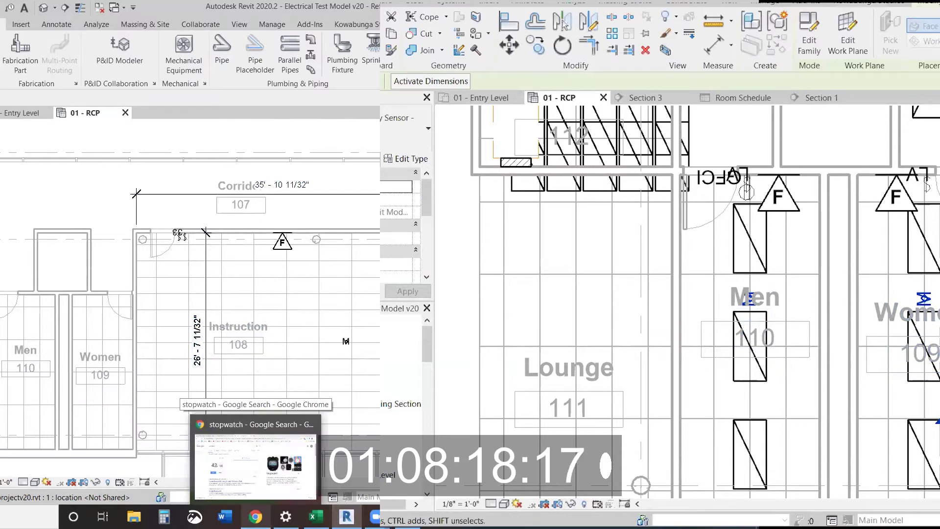
{"action": "key", "text": "Escape"}
{"action": "scroll", "coordinate": [782, 325], "scroll_direction": "down", "scroll_amount": 2}
Set the room to 36 by 26.5 ft in the Visual Interior Tool, and delete only the lighting fixtures crowding Electrical 112
{"action": "left_click", "coordinate": [255, 516]}
{"action": "middle_click_drag", "start_coordinate": [739, 346], "coordinate": [817, 394]}
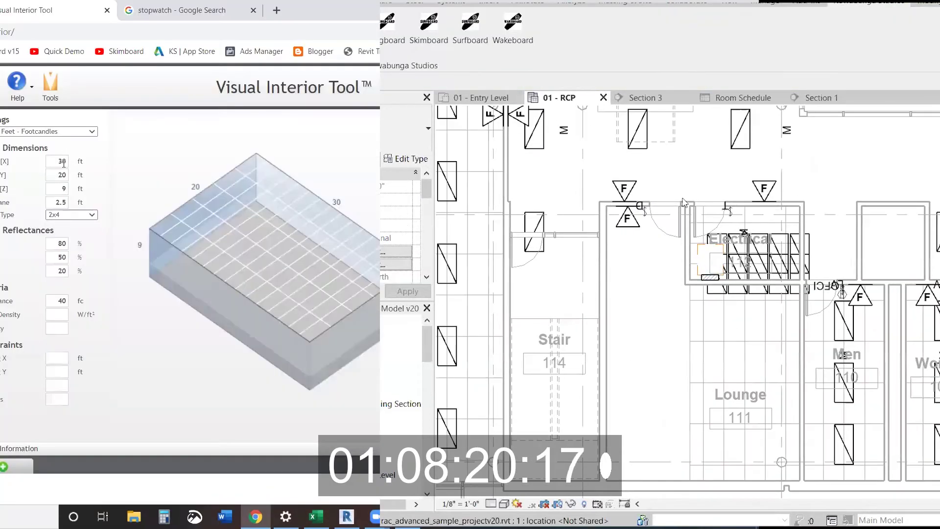
{"action": "left_click_drag", "start_coordinate": [763, 303], "coordinate": [823, 325]}
{"action": "type", "text": "36"}
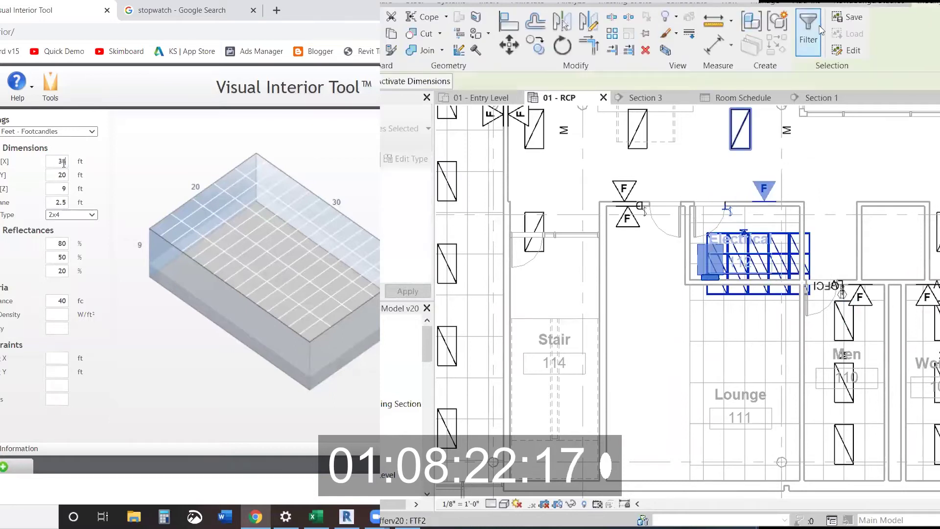
{"action": "left_click", "coordinate": [808, 31]}
{"action": "key", "text": "Tab"}
{"action": "type", "text": "26"}
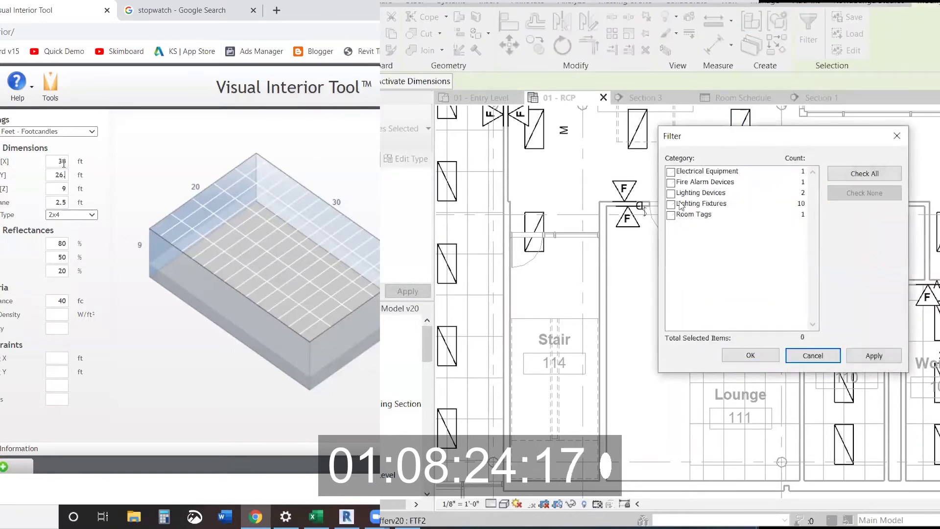
{"action": "left_click", "coordinate": [671, 204]}
{"action": "key", "text": "alt+Tab"}
{"action": "left_click", "coordinate": [750, 355]}
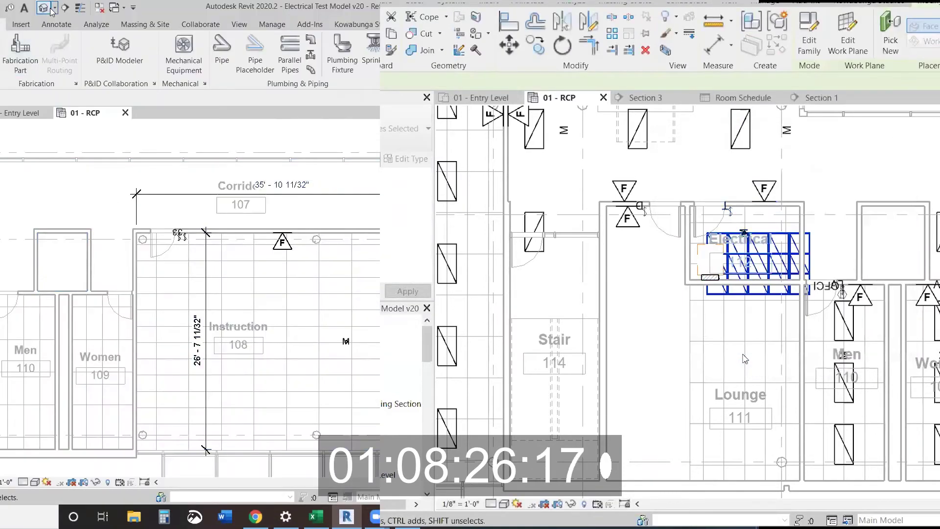
{"action": "left_click", "coordinate": [745, 359]}
Draw a section through Instruction 108 and open its view, and place a troffer matching the one in Men 110 in Electrical 112
{"action": "left_click", "coordinate": [64, 9]}
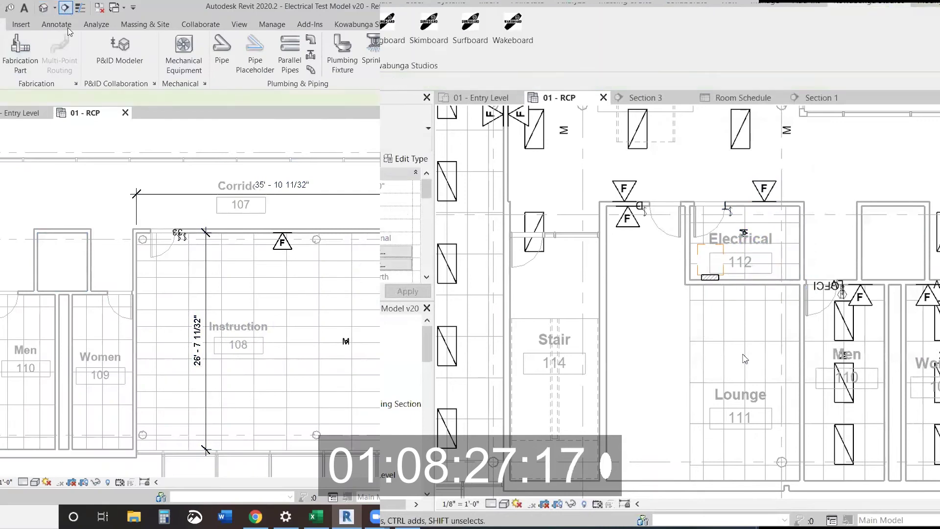
{"action": "left_click", "coordinate": [845, 327]}
{"action": "left_click", "coordinate": [915, 51]}
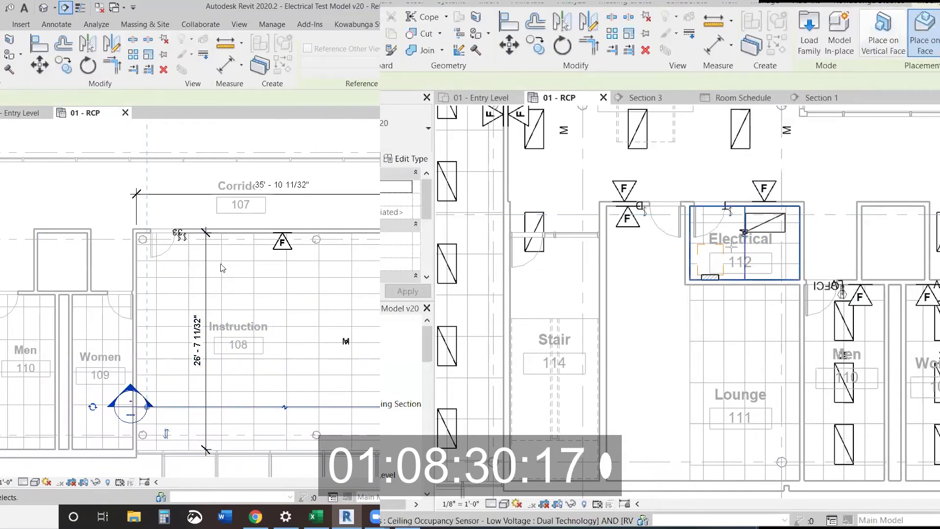
{"action": "right_click", "coordinate": [243, 407]}
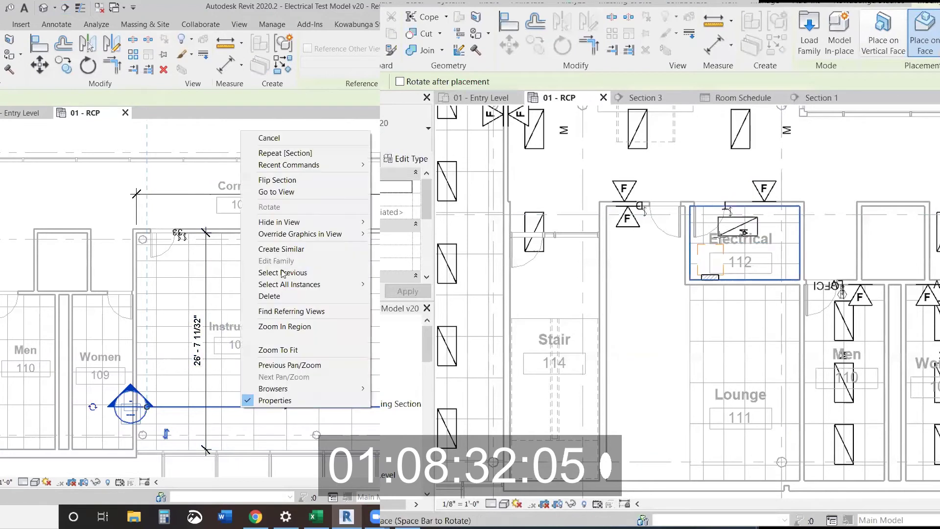
{"action": "left_click", "coordinate": [276, 192]}
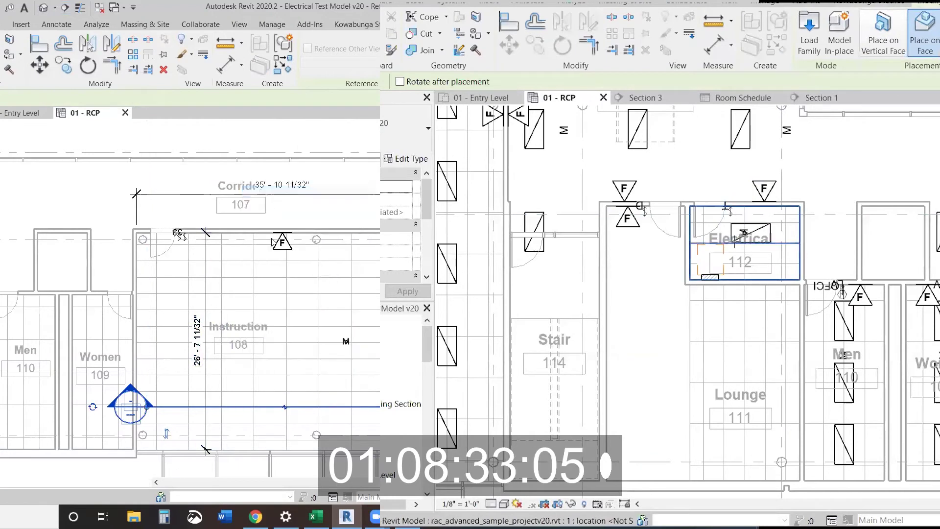
{"action": "key", "text": "Escape"}
{"action": "key", "text": "Escape"}
Delete the occupancy sensor in Electrical 112, and bring the ground floor of Section 3 into view
{"action": "left_click", "coordinate": [338, 398]}
{"action": "middle_click_drag", "start_coordinate": [349, 422], "coordinate": [341, 308]}
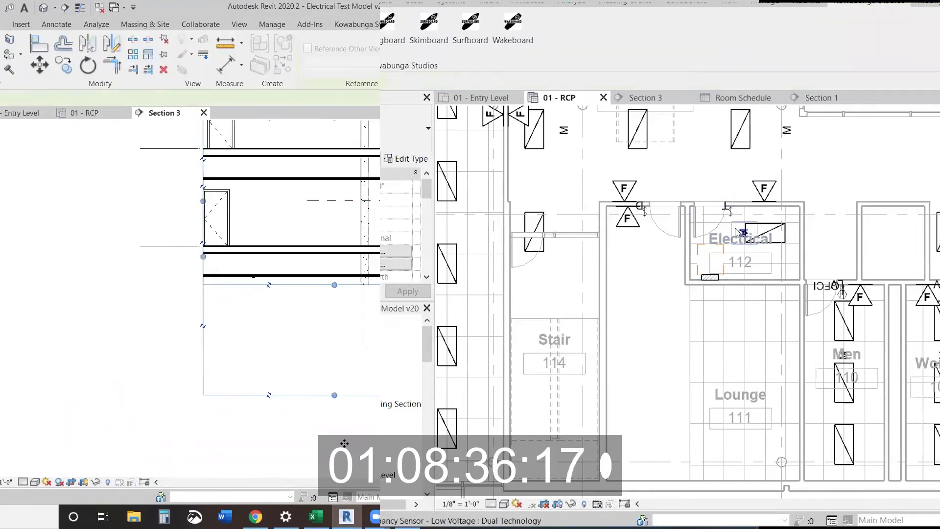
{"action": "left_click_drag", "start_coordinate": [344, 443], "coordinate": [344, 442]}
{"action": "left_click", "coordinate": [735, 229]}
{"action": "key", "text": "Delete"}
{"action": "key", "text": "Escape"}
Dimension the first-floor ceiling height in Section 3, and move the corridor light fixture clear of the wall at Stair 114
{"action": "middle_click_drag", "start_coordinate": [829, 315], "coordinate": [876, 321]}
{"action": "middle_click_drag", "start_coordinate": [754, 319], "coordinate": [929, 346]}
{"action": "left_click", "coordinate": [2, 8]}
{"action": "left_click", "coordinate": [310, 277]}
{"action": "left_click_drag", "start_coordinate": [827, 261], "coordinate": [829, 222]}
{"action": "left_click", "coordinate": [311, 343]}
{"action": "left_click", "coordinate": [148, 310]}
{"action": "key", "text": "Escape"}
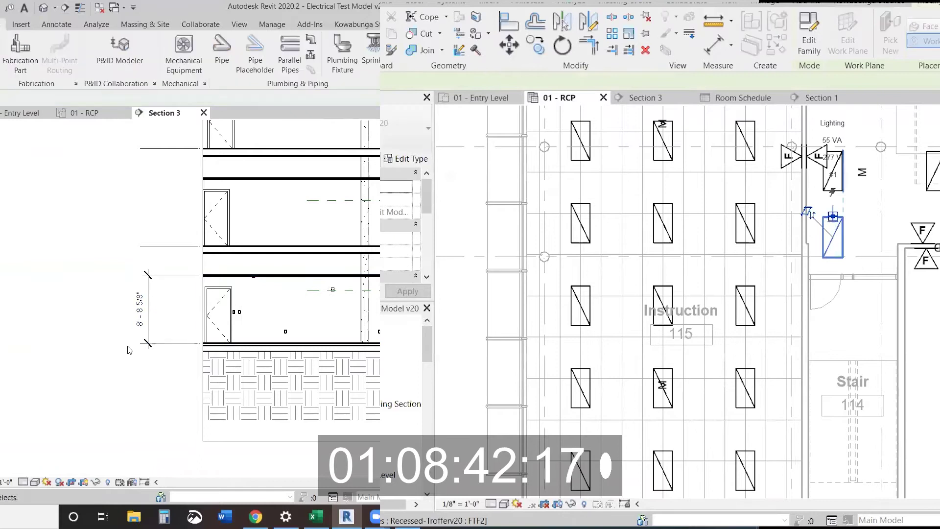
{"action": "scroll", "coordinate": [134, 320], "scroll_direction": "up", "scroll_amount": 1}
{"action": "left_click", "coordinate": [876, 235]}
Move the light fixture beside Stair 132 off the wall, and set the Visual Interior Tool's room height Z to 8.75 ft
{"action": "scroll", "coordinate": [930, 274], "scroll_direction": "down", "scroll_amount": 3}
{"action": "middle_click_drag", "start_coordinate": [926, 281], "coordinate": [441, 279]}
{"action": "key", "text": "alt+Tab"}
{"action": "middle_click_drag", "start_coordinate": [920, 318], "coordinate": [502, 315]}
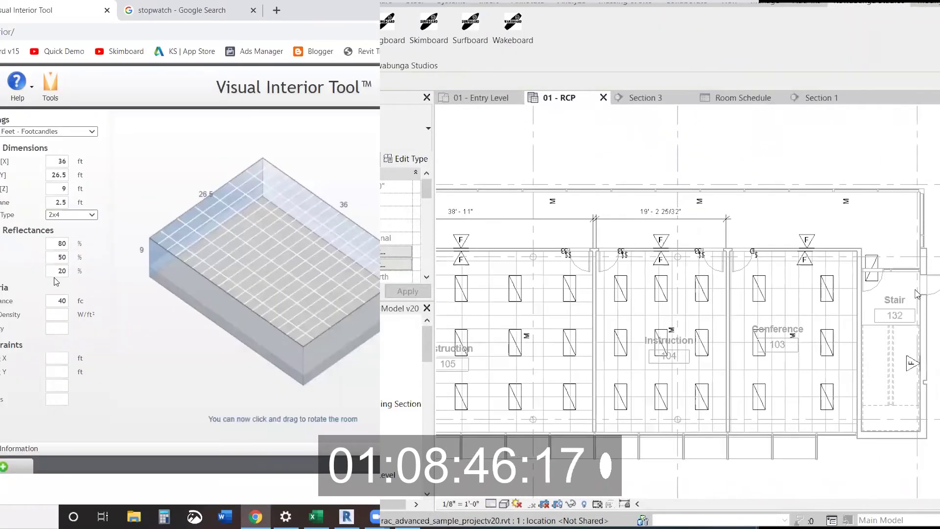
{"action": "double_click", "coordinate": [62, 189]}
{"action": "left_click_drag", "start_coordinate": [880, 263], "coordinate": [878, 244]}
{"action": "left_click", "coordinate": [770, 236]}
{"action": "type", "text": "8.7"}
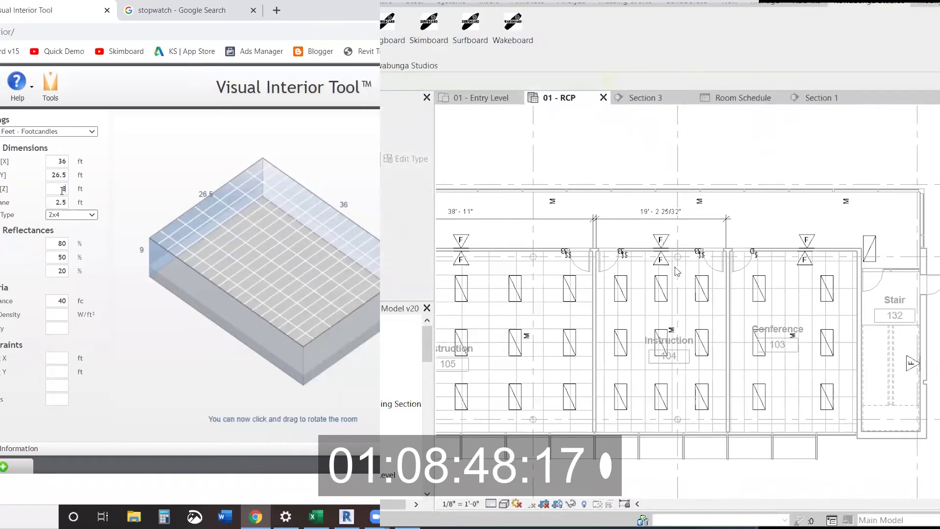
{"action": "scroll", "coordinate": [678, 274], "scroll_direction": "down", "scroll_amount": 2}
{"action": "middle_click_drag", "start_coordinate": [679, 274], "coordinate": [800, 279]}
{"action": "middle_click_drag", "start_coordinate": [514, 264], "coordinate": [925, 318]}
{"action": "type", "text": "5"}
{"action": "key", "text": "Return"}
Review the devices around Cafeteria 121 and Corridor 131, and recheck the depth dimension of Instruction 108
{"action": "middle_click_drag", "start_coordinate": [713, 183], "coordinate": [803, 365]}
{"action": "key", "text": "alt+Tab"}
{"action": "middle_click_drag", "start_coordinate": [735, 245], "coordinate": [764, 430]}
{"action": "middle_click_drag", "start_coordinate": [731, 183], "coordinate": [641, 360]}
{"action": "left_click", "coordinate": [76, 113]}
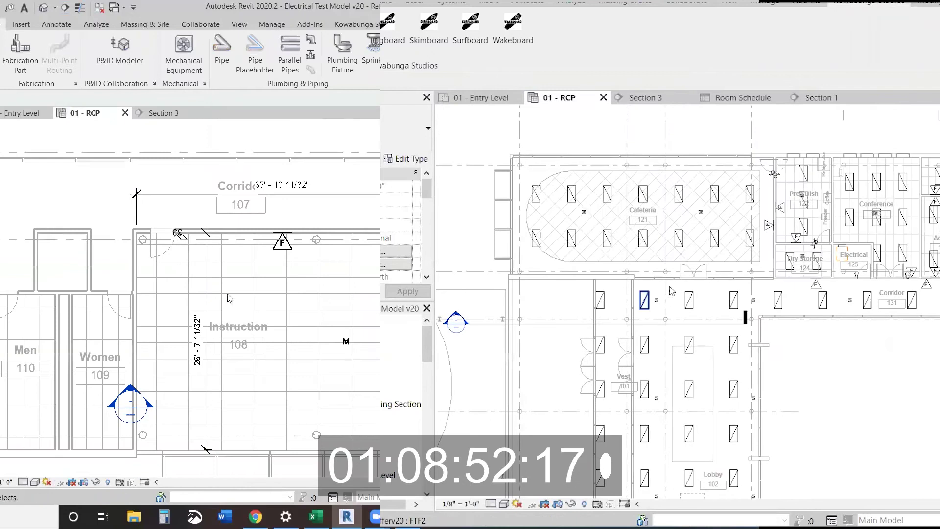
{"action": "scroll", "coordinate": [938, 161], "scroll_direction": "up", "scroll_amount": 2}
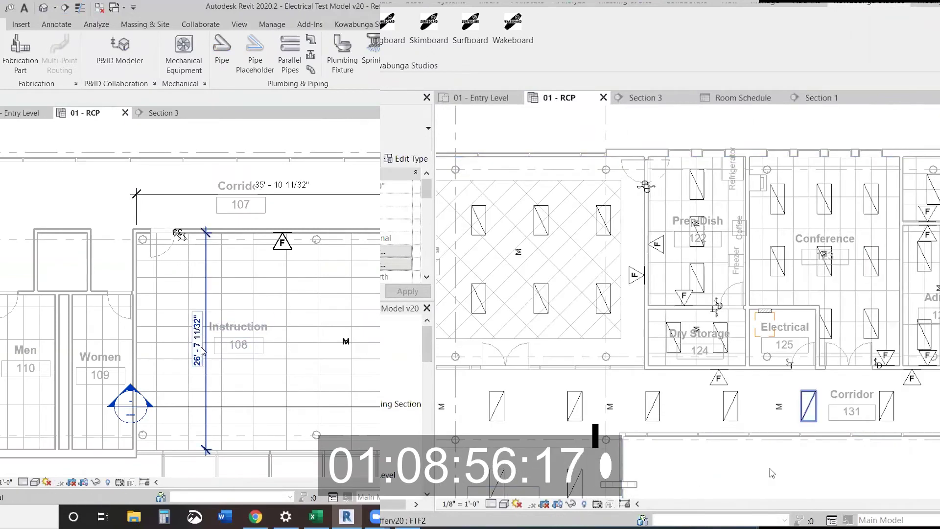
Stop the stopwatch timing the automatic layout, and set the Visual Interior Tool's room dimension Y to 26.75 ft
{"action": "key", "text": "alt+Tab"}
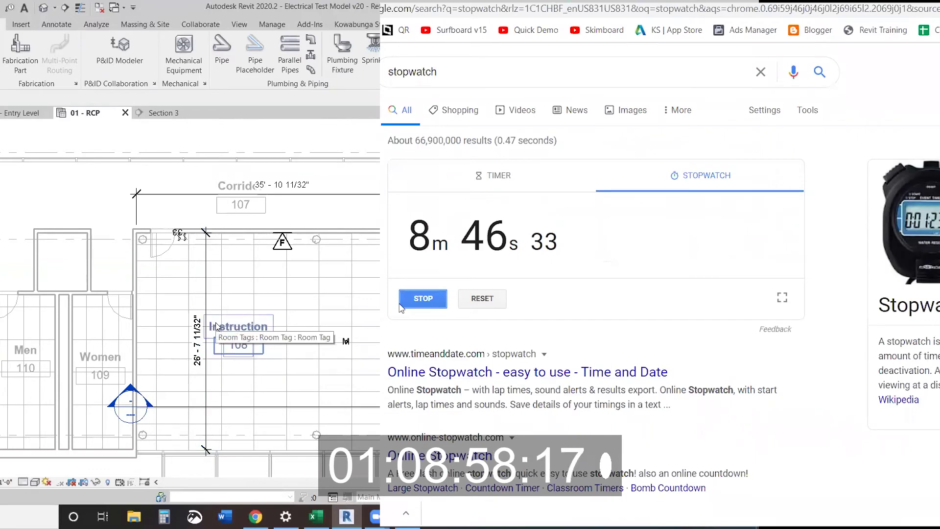
{"action": "key", "text": "alt+Tab"}
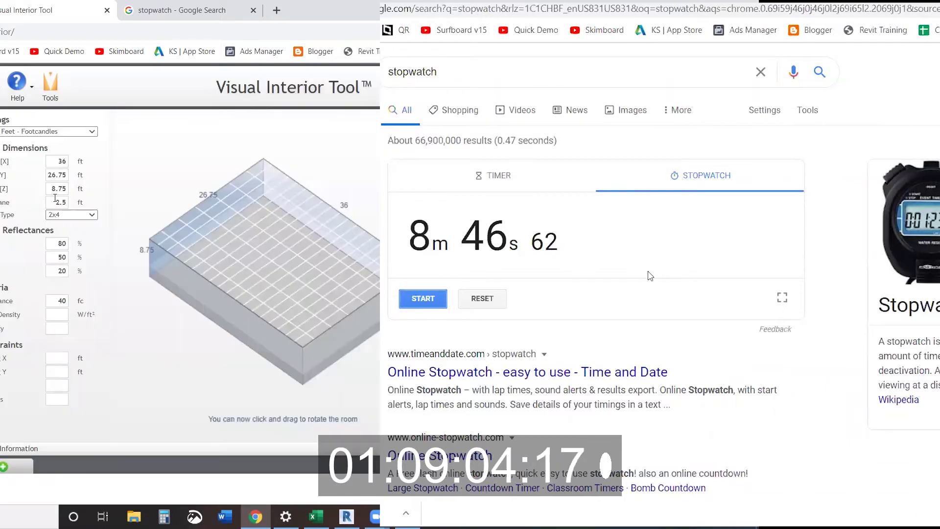
{"action": "key", "text": "alt+Tab"}
Open the product selection and search the Acuity Brands Lighting catalog for 2blt24
{"action": "scroll", "coordinate": [828, 319], "scroll_direction": "down", "scroll_amount": 1}
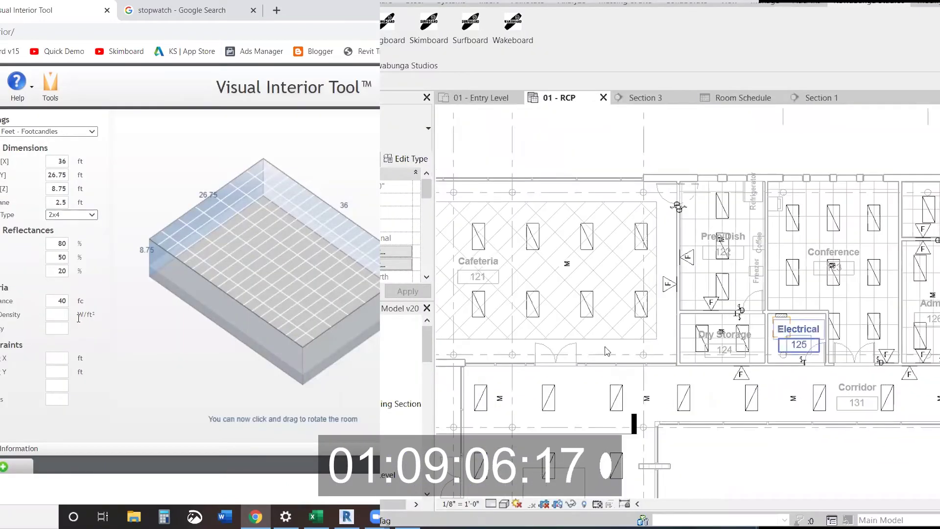
{"action": "scroll", "coordinate": [40, 403], "scroll_direction": "down", "scroll_amount": 1}
{"action": "middle_click_drag", "start_coordinate": [607, 455], "coordinate": [815, 346]}
{"action": "left_click", "coordinate": [6, 408]}
{"action": "middle_click_drag", "start_coordinate": [803, 456], "coordinate": [748, 198]}
{"action": "left_click", "coordinate": [148, 4]}
{"action": "scroll", "coordinate": [747, 199], "scroll_direction": "down", "scroll_amount": 2}
{"action": "middle_click_drag", "start_coordinate": [842, 220], "coordinate": [930, 234]}
{"action": "left_click", "coordinate": [77, 3]}
{"action": "left_click", "coordinate": [73, 131]}
{"action": "middle_click_drag", "start_coordinate": [776, 269], "coordinate": [914, 453]}
{"action": "type", "text": "2blt24"}
{"action": "middle_click_drag", "start_coordinate": [937, 363], "coordinate": [865, 302]}
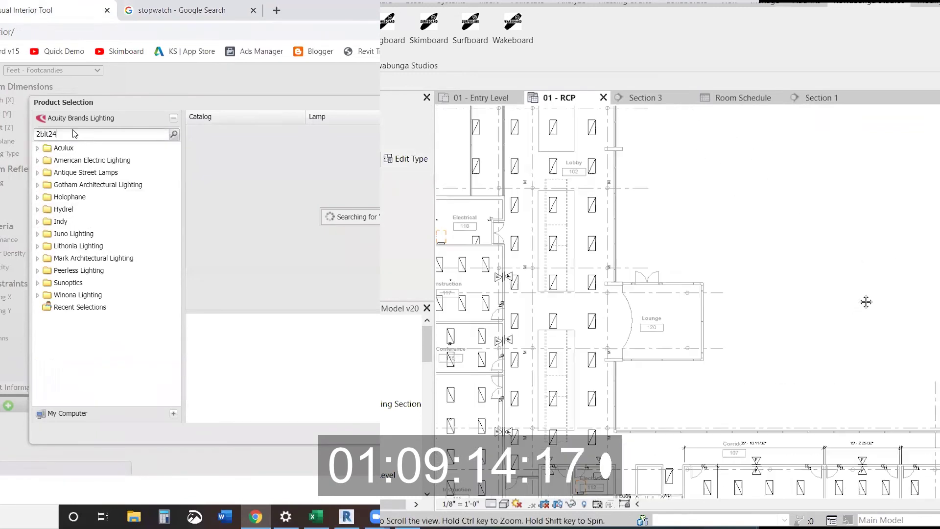
Change the Acuity Brands Lighting catalog search to 2blt4, and dismiss the reminder to save the Revit project
{"action": "middle_click_drag", "start_coordinate": [759, 239], "coordinate": [834, 434]}
{"action": "middle_click_drag", "start_coordinate": [804, 340], "coordinate": [854, 440]}
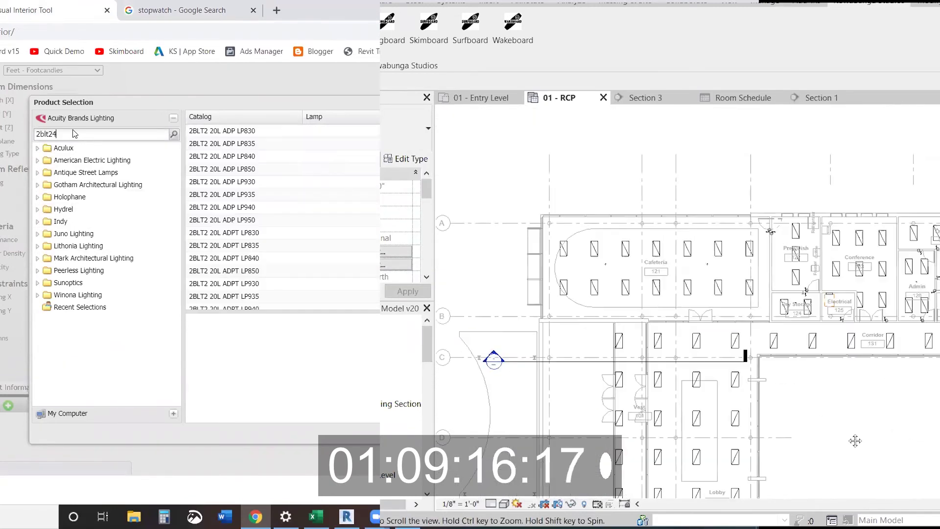
{"action": "key", "text": "Return"}
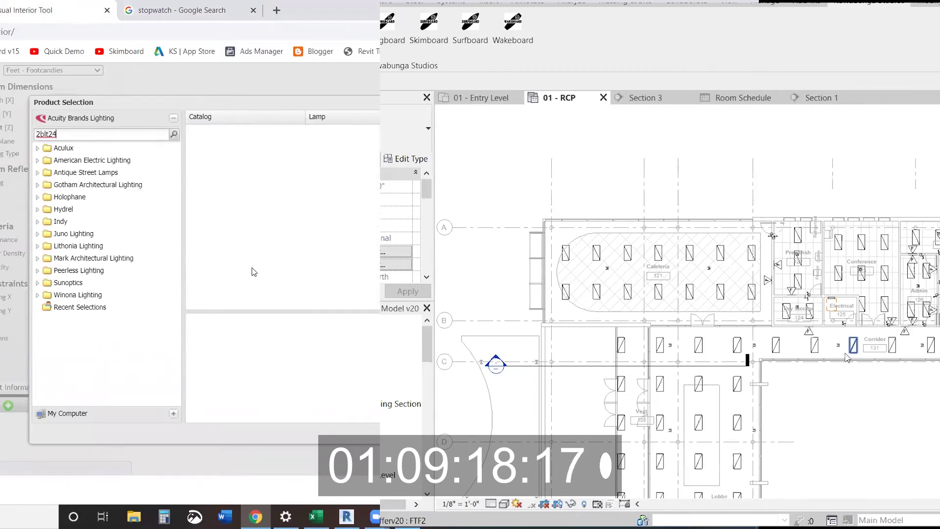
{"action": "key", "text": "BackSpace"}
{"action": "middle_click_drag", "start_coordinate": [855, 387], "coordinate": [768, 181]}
{"action": "middle_click_drag", "start_coordinate": [842, 411], "coordinate": [839, 407]}
{"action": "key", "text": "BackSpace"}
{"action": "type", "text": "4"}
{"action": "scroll", "coordinate": [851, 394], "scroll_direction": "down", "scroll_amount": 1}
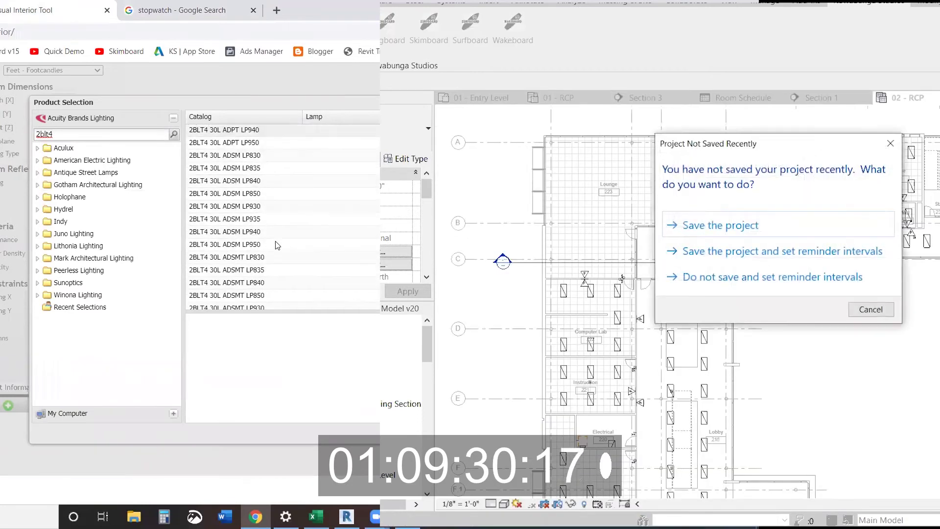
{"action": "left_click", "coordinate": [867, 310]}
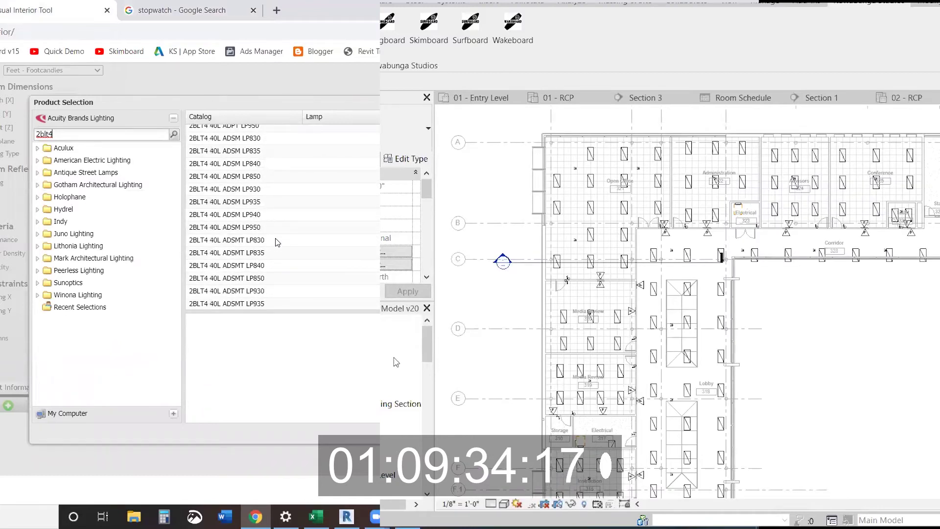
{"action": "scroll", "coordinate": [694, 265], "scroll_direction": "up", "scroll_amount": 8}
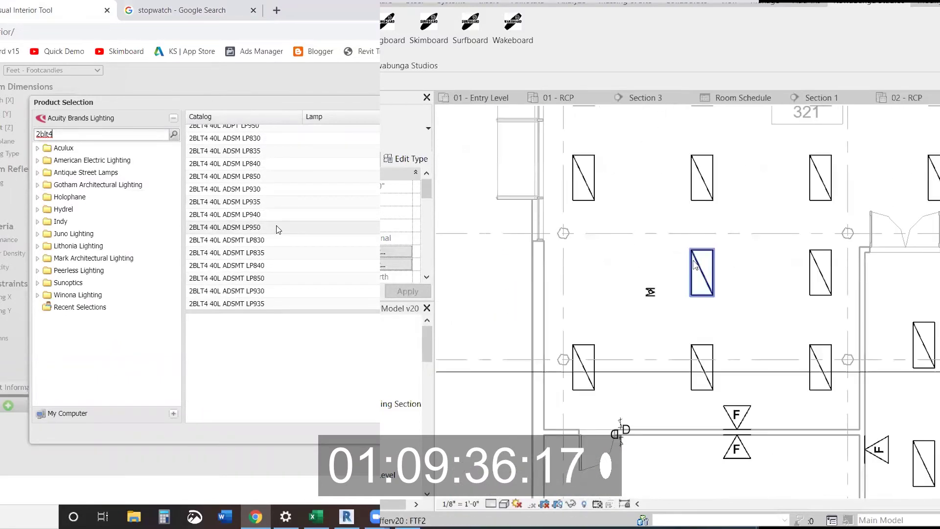
{"action": "left_click", "coordinate": [694, 264]}
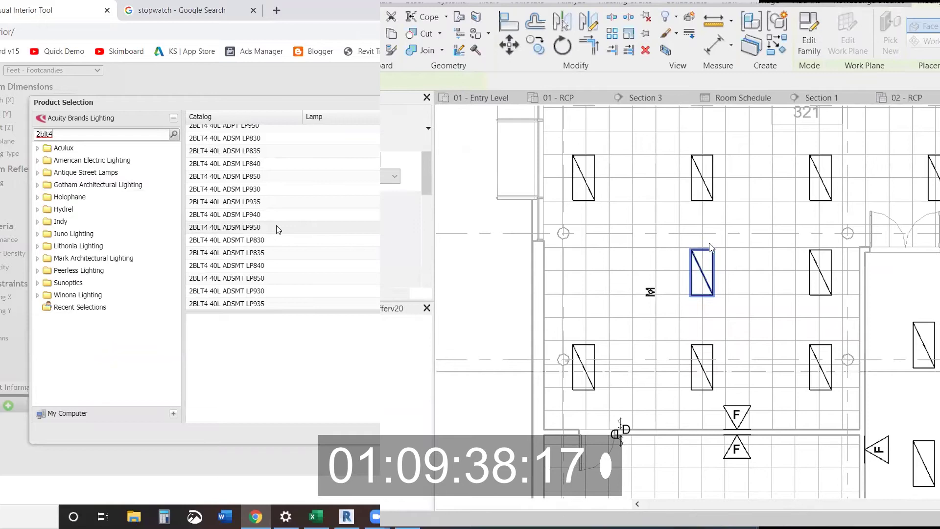
{"action": "double_click", "coordinate": [709, 252]}
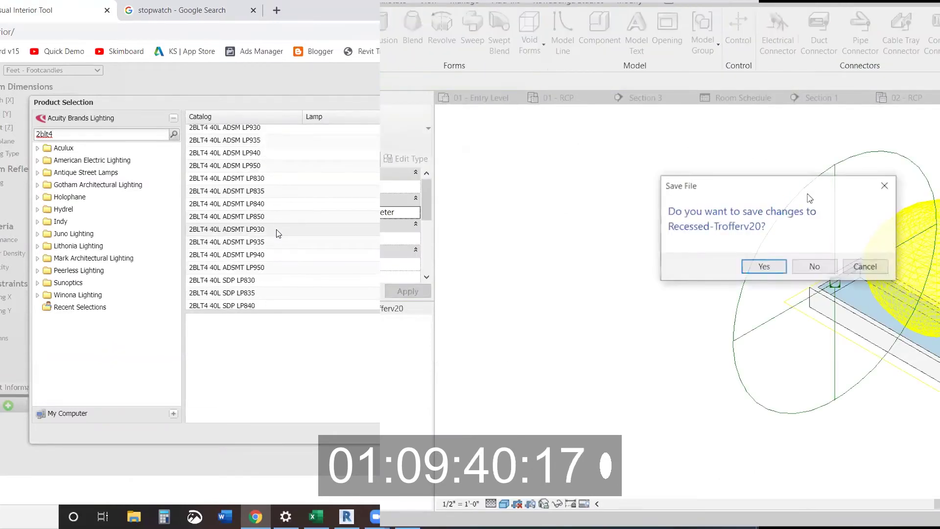
{"action": "scroll", "coordinate": [278, 233], "scroll_direction": "down", "scroll_amount": 1}
{"action": "left_click", "coordinate": [815, 266]}
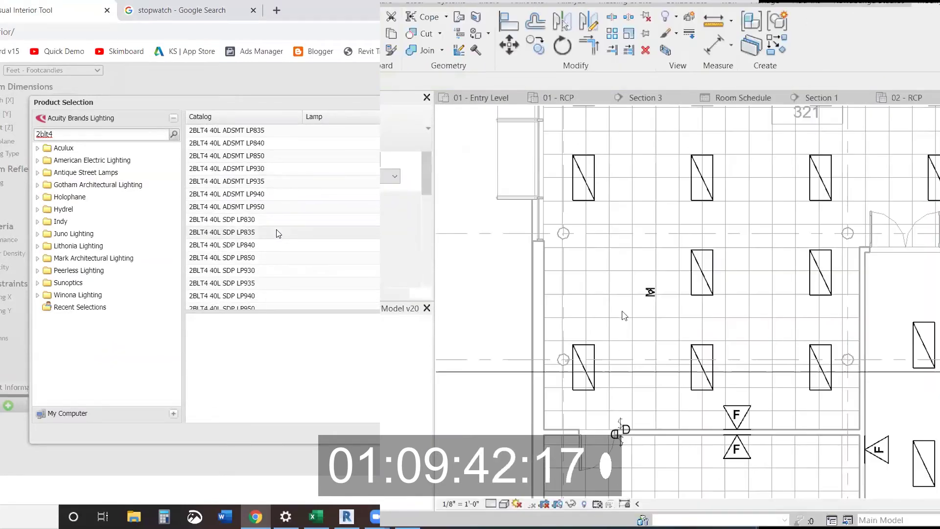
Choose the 2BLT4 40L SDP LP835 luminaire, and copy the Open Office 321 fixture 10' - 0" horizontally into the gap beside the outer wall
{"action": "left_click", "coordinate": [277, 232]}
{"action": "left_click", "coordinate": [697, 266]}
{"action": "key", "text": "c"}
{"action": "key", "text": "o"}
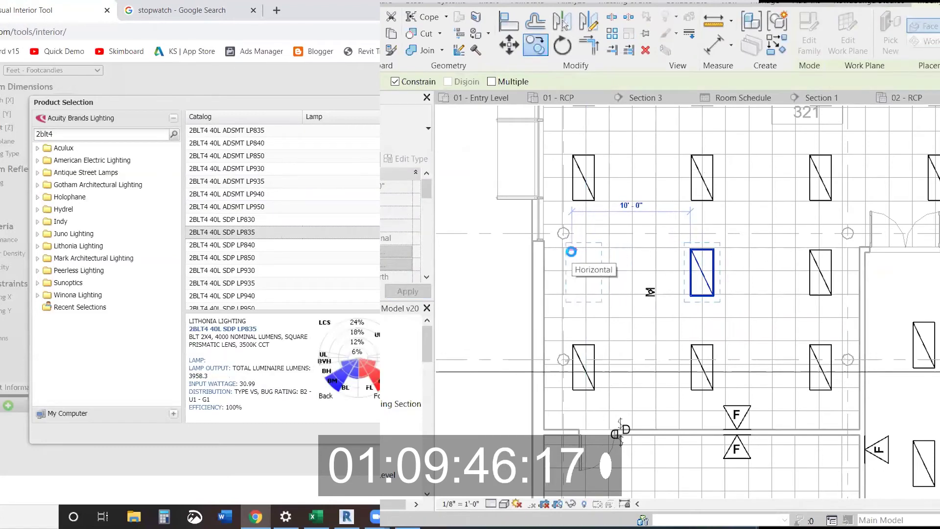
{"action": "left_click", "coordinate": [570, 251]}
{"action": "key", "text": "a"}
{"action": "key", "text": "l"}
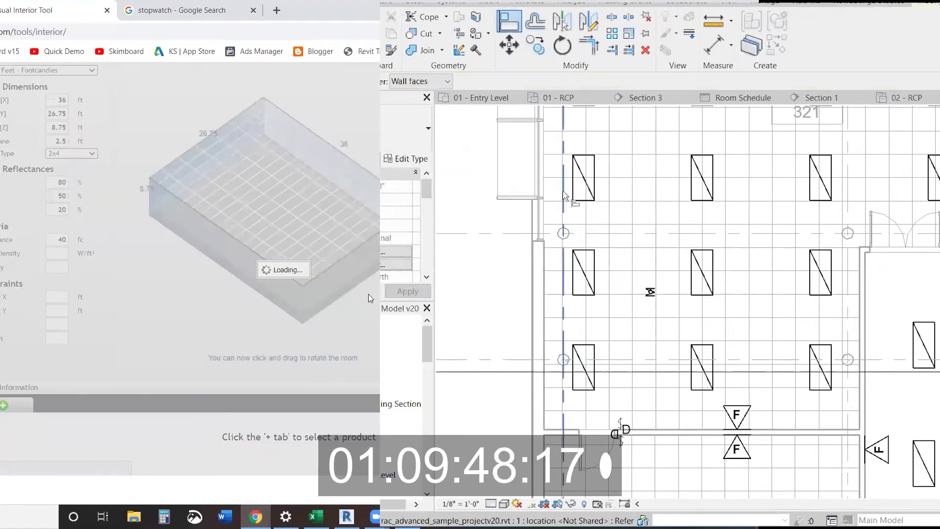
{"action": "key", "text": "Escape"}
{"action": "key", "text": "Escape"}
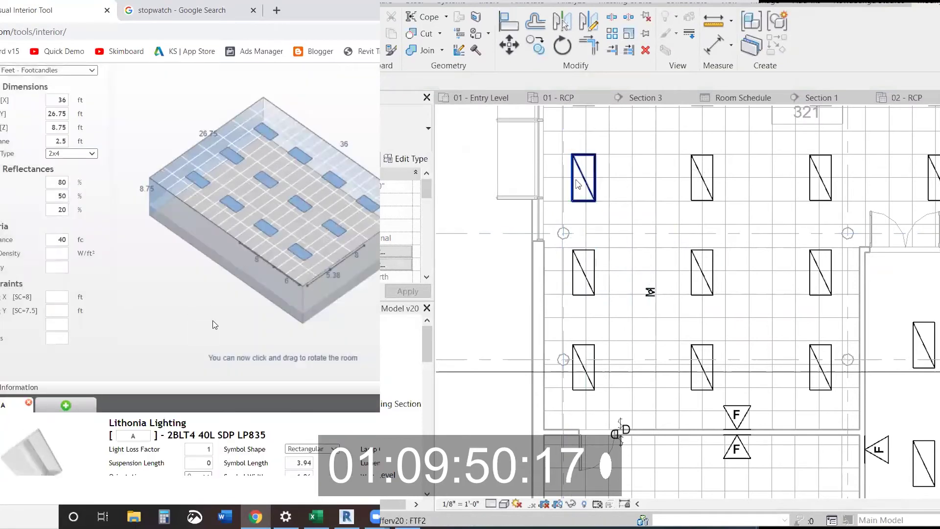
Copy a fixture from the outer column of Open Office 321 up to its empty corner spot, and align it with the neighbouring fixture
{"action": "left_click", "coordinate": [576, 181]}
{"action": "key", "text": "c"}
{"action": "key", "text": "o"}
{"action": "left_click", "coordinate": [597, 201]}
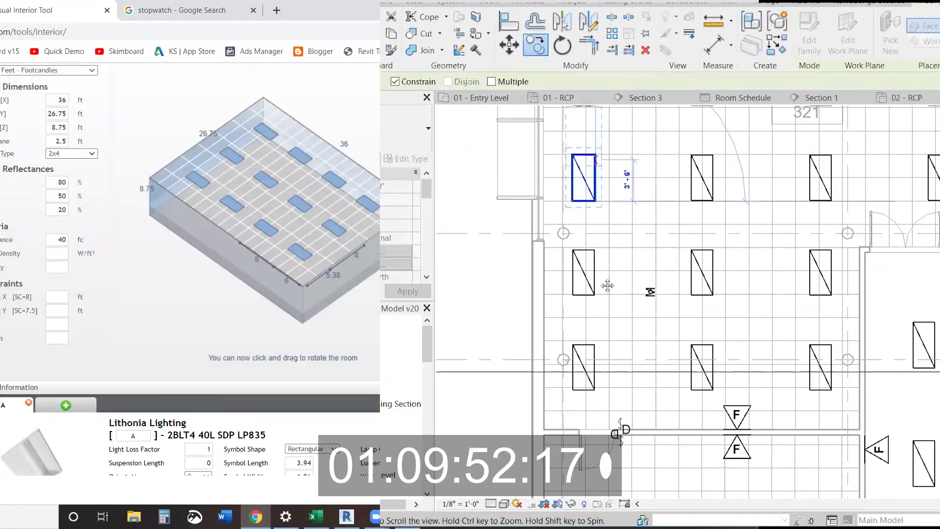
{"action": "middle_click_drag", "start_coordinate": [608, 165], "coordinate": [607, 285]}
{"action": "middle_click_drag", "start_coordinate": [603, 181], "coordinate": [600, 300]}
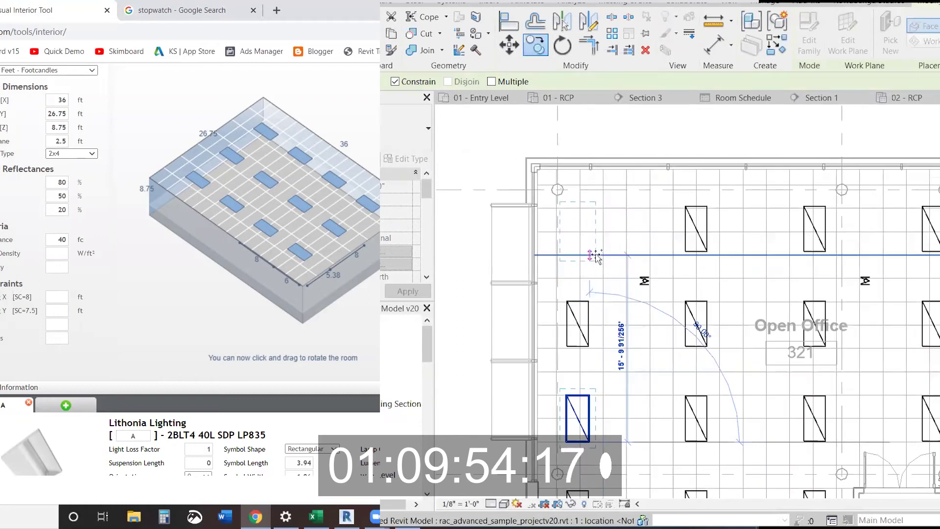
{"action": "left_click", "coordinate": [596, 255]}
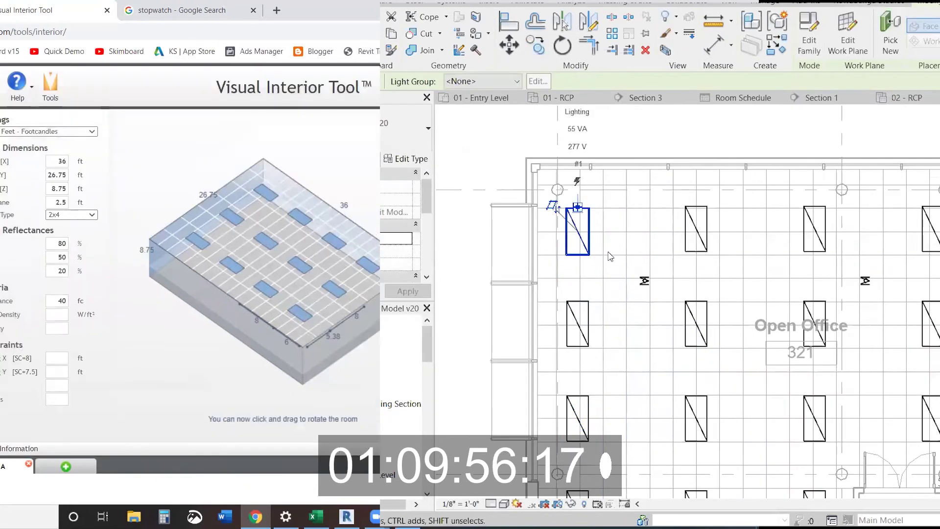
{"action": "key", "text": "a"}
{"action": "key", "text": "l"}
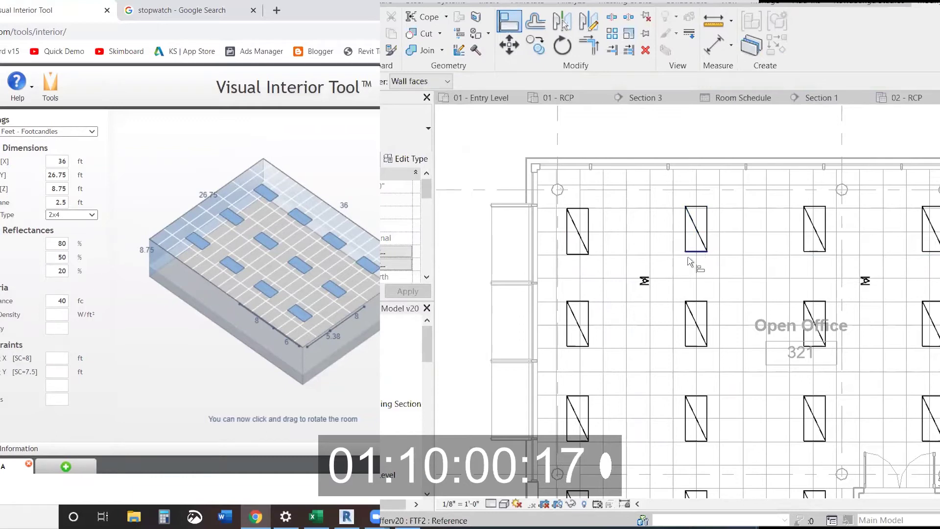
{"action": "left_click", "coordinate": [577, 256]}
{"action": "scroll", "coordinate": [680, 291], "scroll_direction": "down", "scroll_amount": 2}
Switch to Revit's 01 - RCP view and copy the first troffer in Instruction 108 down to the middle of the room
{"action": "key", "text": "alt+Tab"}
{"action": "middle_click_drag", "start_coordinate": [734, 406], "coordinate": [706, 233]}
{"action": "scroll", "coordinate": [706, 233], "scroll_direction": "down", "scroll_amount": 4}
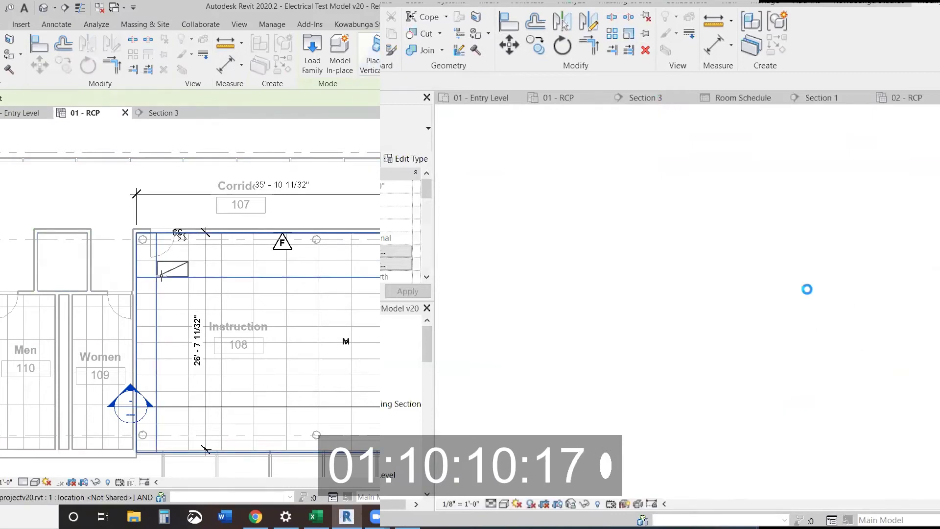
{"action": "key", "text": "Escape"}
{"action": "key", "text": "Escape"}
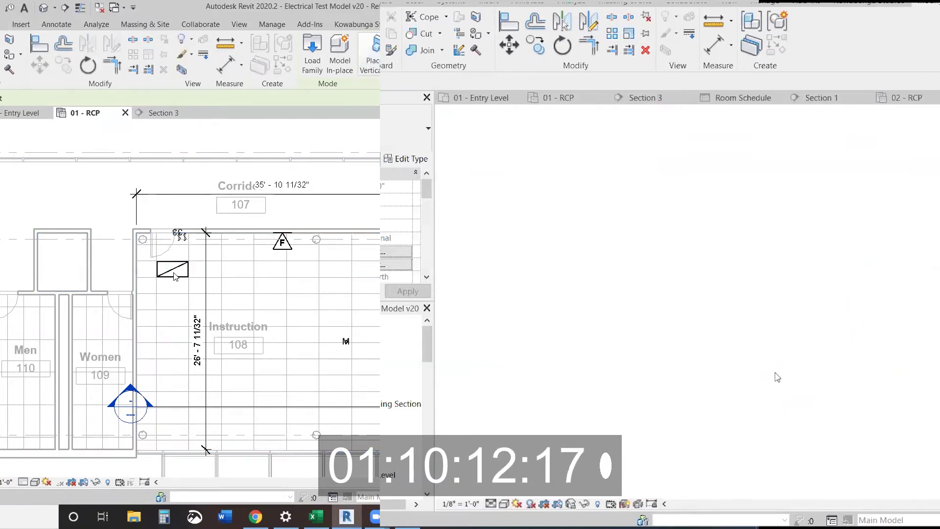
{"action": "left_click", "coordinate": [172, 272]}
{"action": "key", "text": "c"}
{"action": "key", "text": "o"}
{"action": "scroll", "coordinate": [857, 264], "scroll_direction": "up", "scroll_amount": 4}
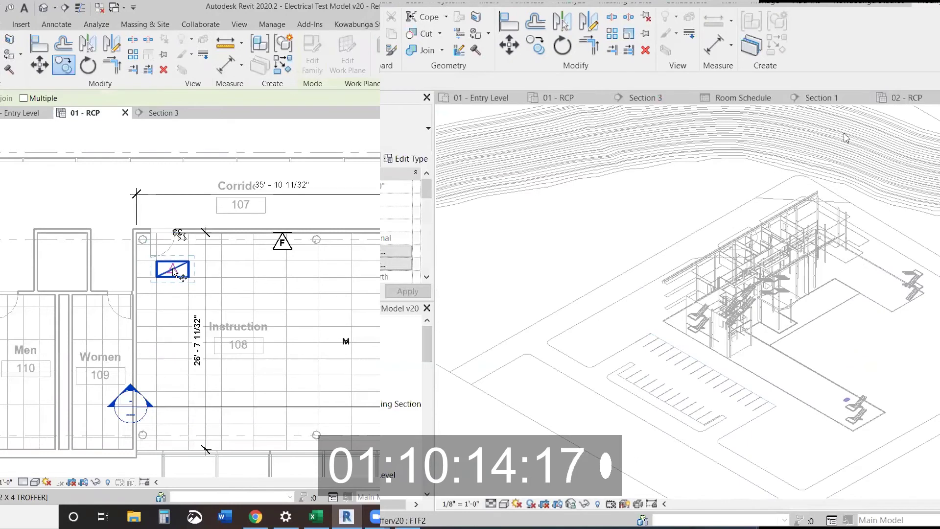
{"action": "left_click", "coordinate": [173, 274]}
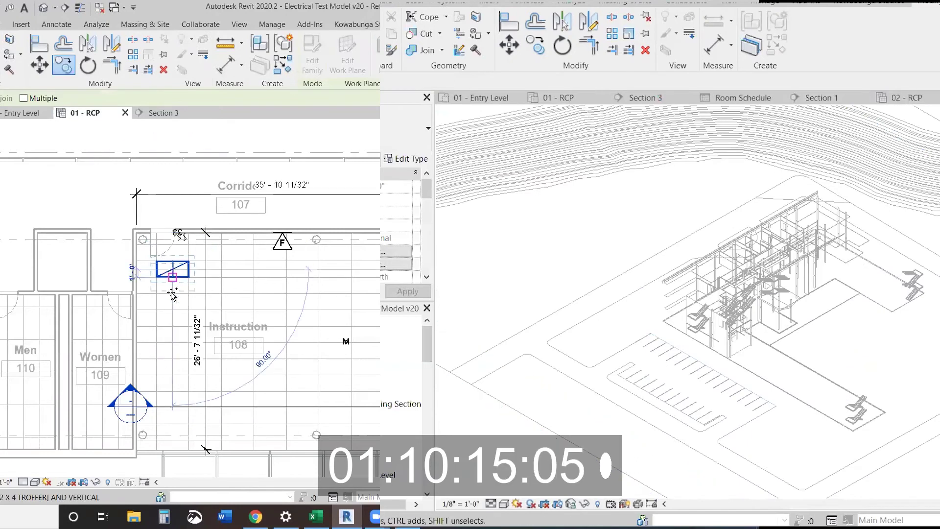
{"action": "scroll", "coordinate": [793, 239], "scroll_direction": "up", "scroll_amount": 3}
{"action": "scroll", "coordinate": [897, 399], "scroll_direction": "down", "scroll_amount": 3}
{"action": "left_click", "coordinate": [172, 334]}
Open the 01 - Entry Level plan, and finish copying the Instruction 108 troffer into a column of three
{"action": "left_click", "coordinate": [511, 101]}
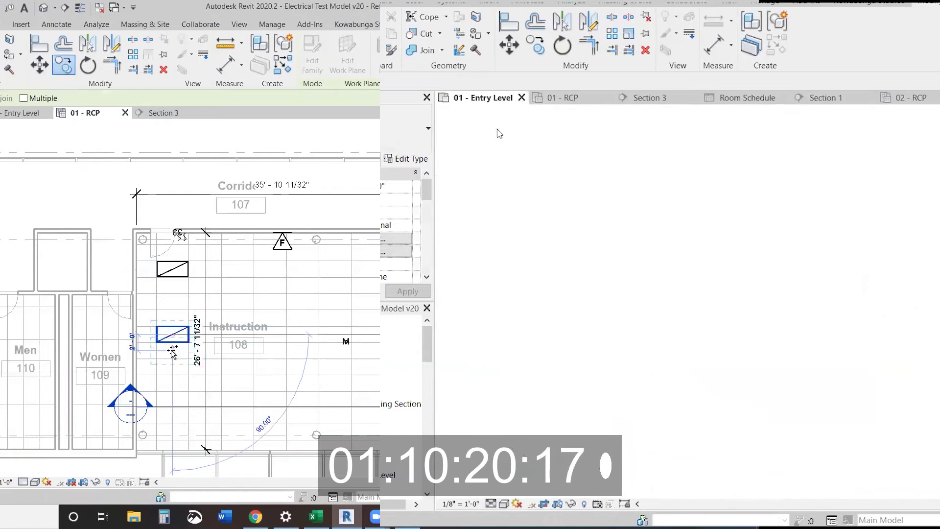
{"action": "scroll", "coordinate": [666, 210], "scroll_direction": "down", "scroll_amount": 5}
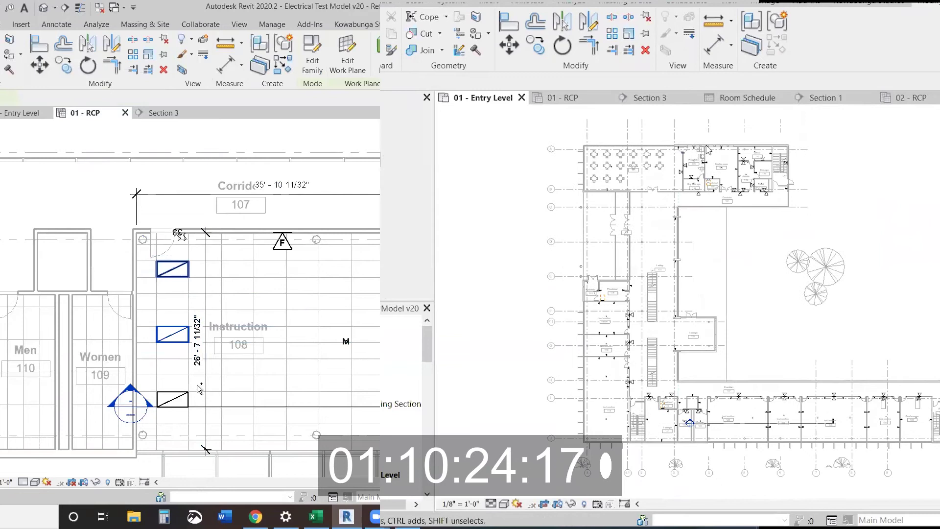
{"action": "key", "text": "Escape"}
Copy the column of three troffers across Instruction 108 at 8 ft spacing to make four columns
{"action": "scroll", "coordinate": [182, 321], "scroll_direction": "up", "scroll_amount": 2}
{"action": "left_click", "coordinate": [175, 248]}
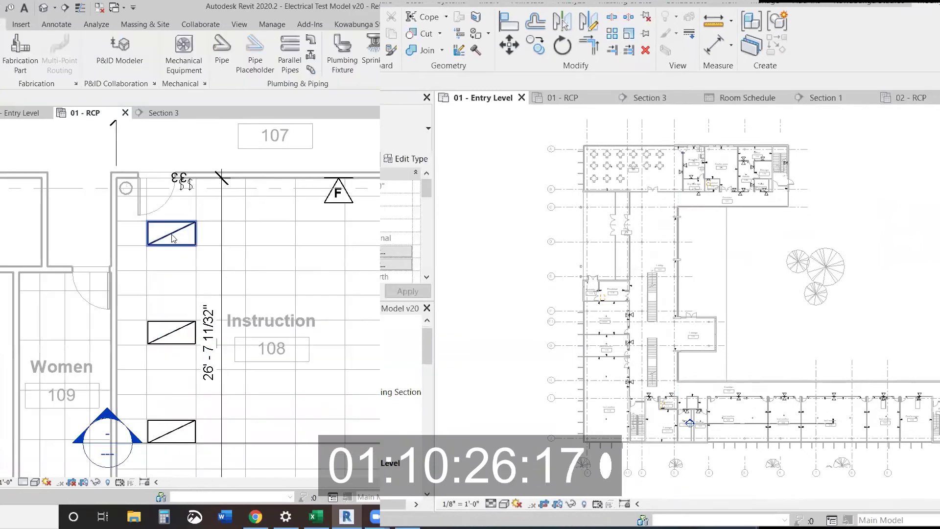
{"action": "left_click", "coordinate": [170, 341], "text": "ctrl"}
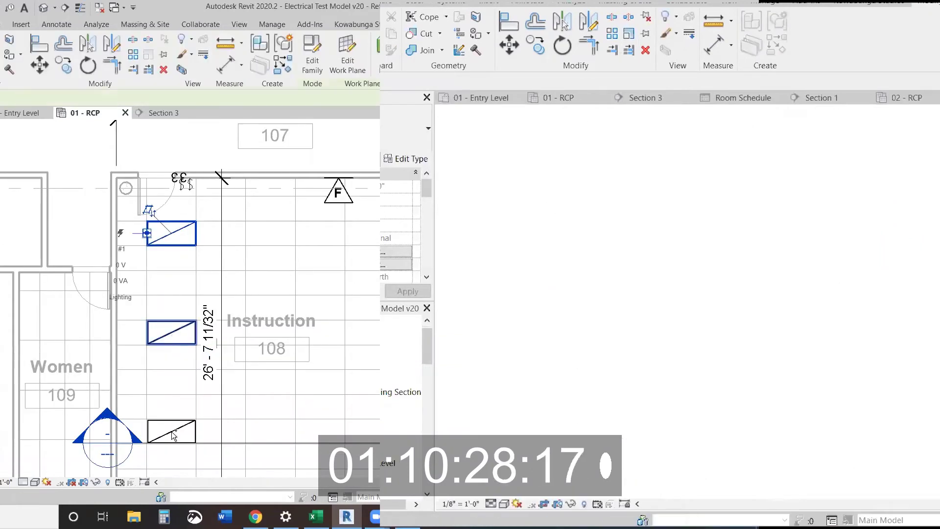
{"action": "left_click", "coordinate": [172, 435], "text": "ctrl"}
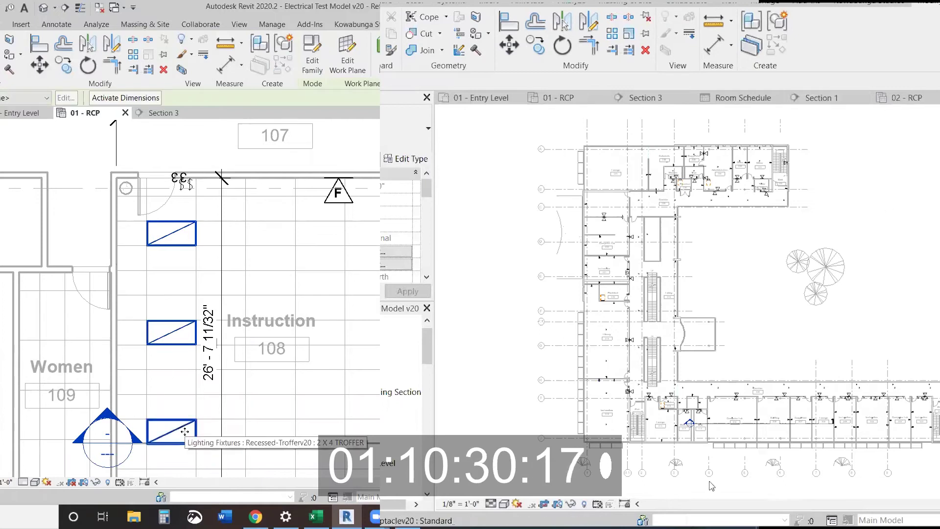
{"action": "key", "text": "c"}
{"action": "key", "text": "o"}
{"action": "left_click", "coordinate": [175, 338]}
{"action": "type", "text": "8"}
{"action": "key", "text": "Return"}
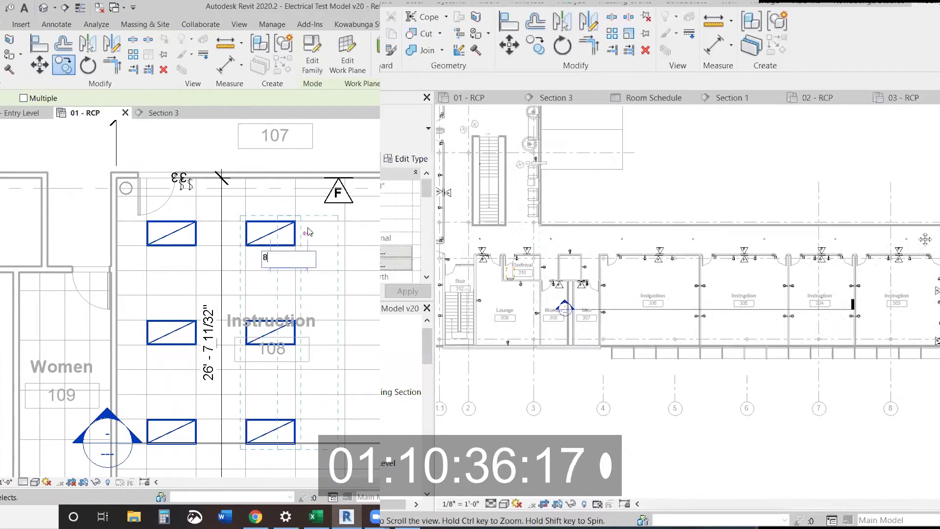
{"action": "key", "text": "c"}
{"action": "key", "text": "o"}
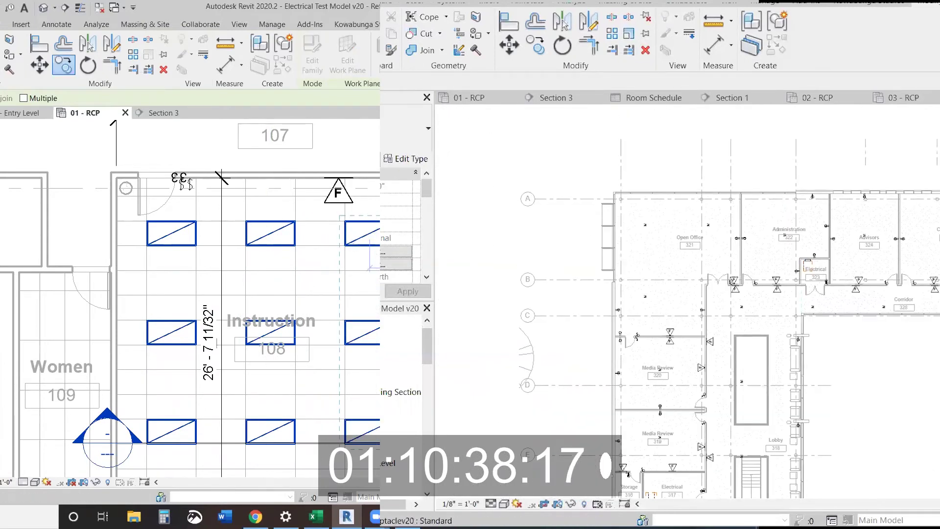
{"action": "key", "text": "Return"}
{"action": "key", "text": "Escape"}
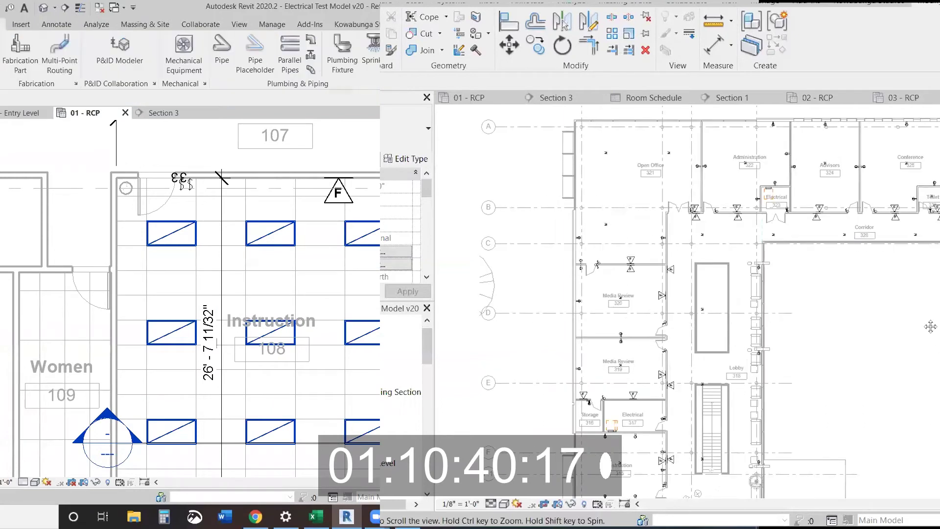
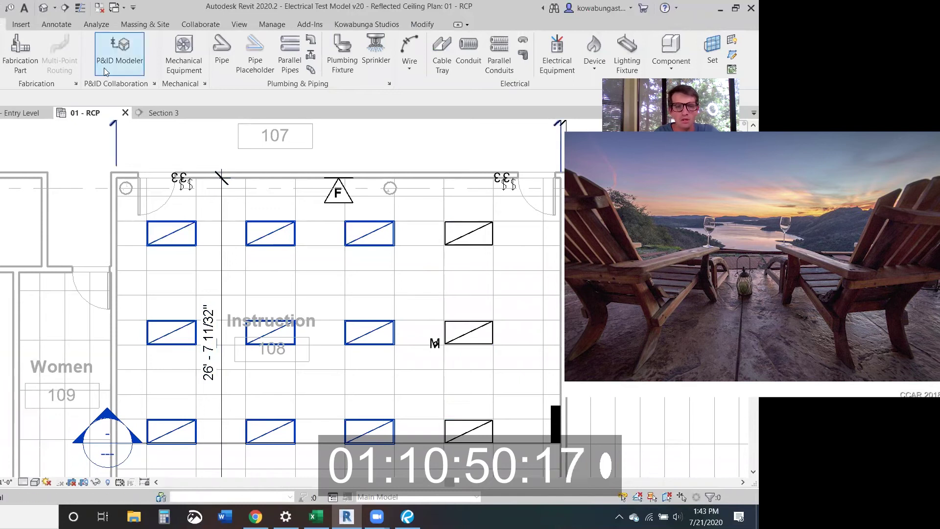
{"action": "left_click", "coordinate": [172, 234]}
{"action": "left_click", "coordinate": [272, 233], "text": "ctrl"}
{"action": "left_click", "coordinate": [374, 230], "text": "ctrl"}
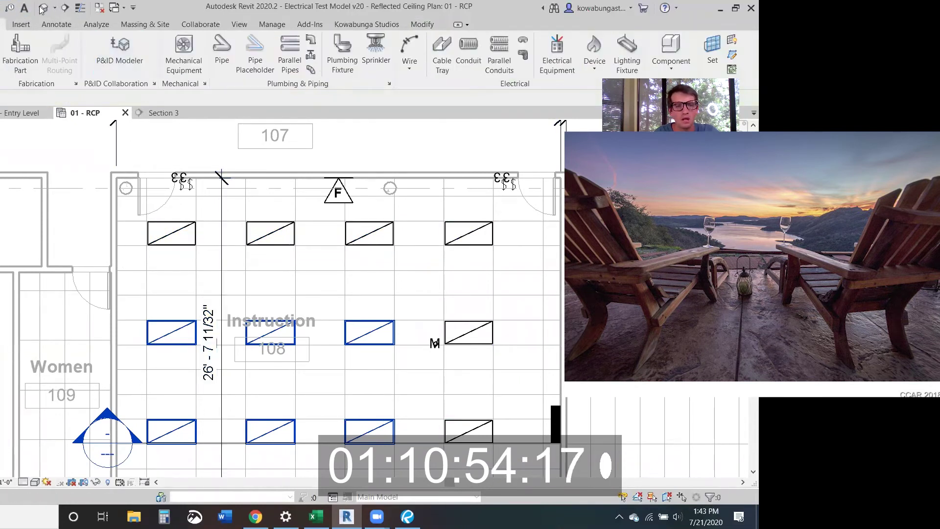
Add aligned dimensions from the Women 109 and Corridor 107 side walls to the centre of Instruction 108's first troffer
{"action": "left_click", "coordinate": [1, 8]}
{"action": "left_click", "coordinate": [121, 240]}
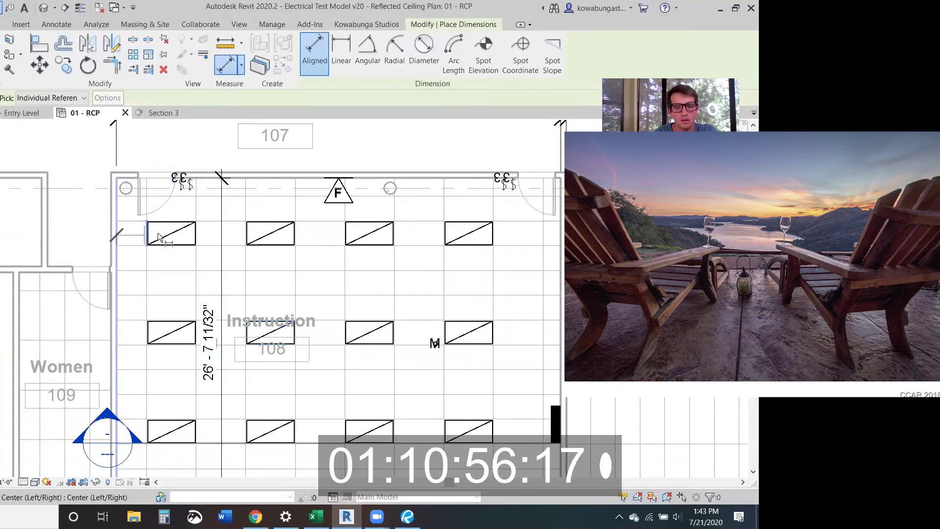
{"action": "left_click", "coordinate": [171, 233]}
{"action": "left_click", "coordinate": [167, 157]}
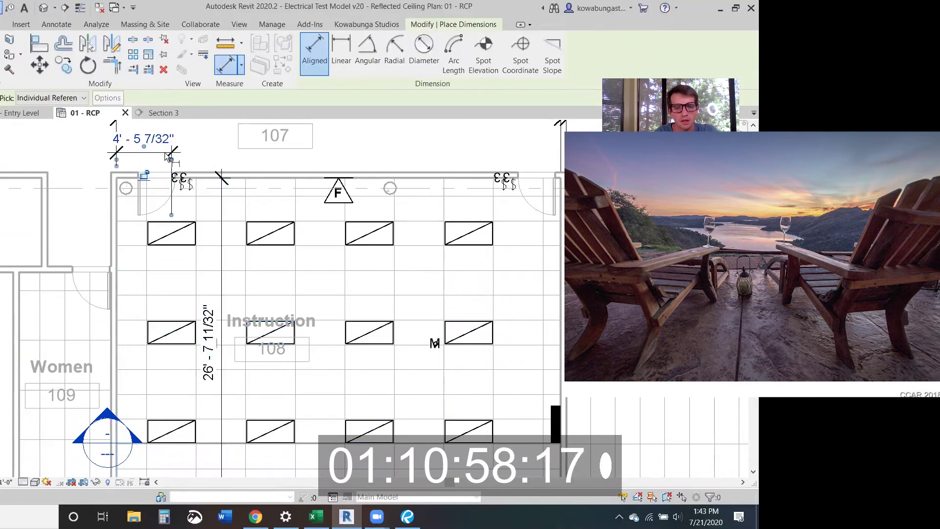
{"action": "left_click", "coordinate": [206, 178]}
{"action": "left_click", "coordinate": [176, 232]}
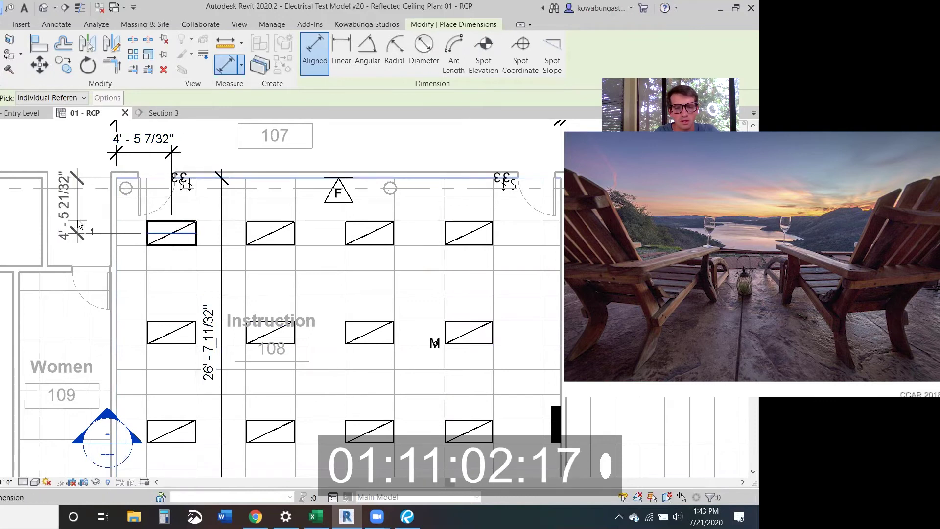
{"action": "left_click", "coordinate": [78, 225]}
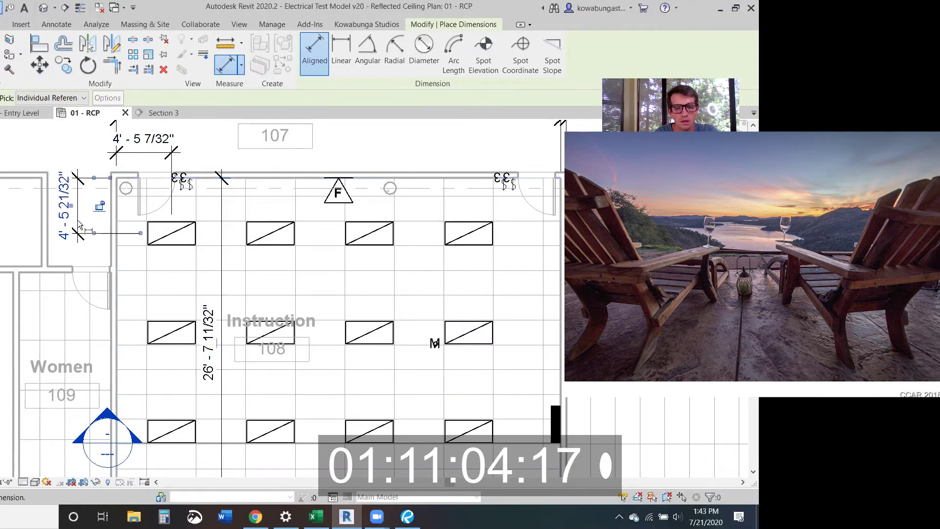
{"action": "key", "text": "Escape"}
{"action": "key", "text": "Escape"}
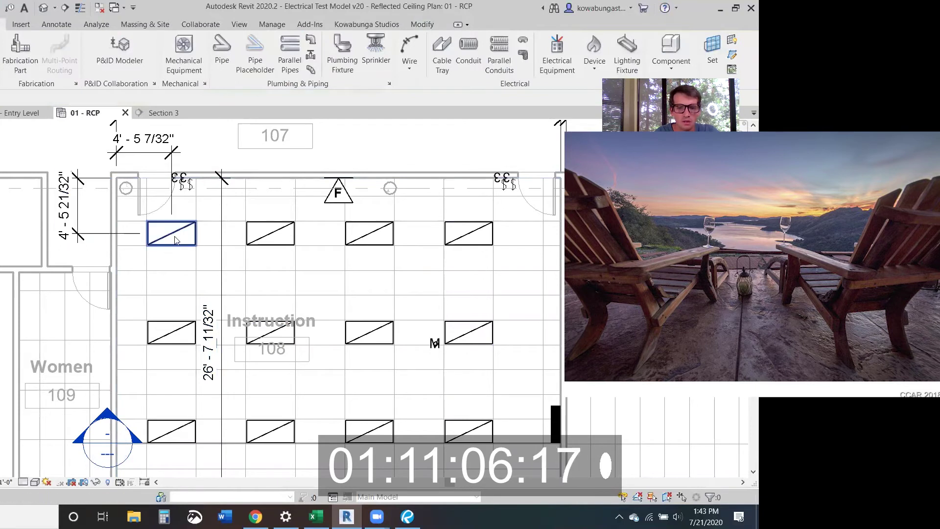
{"action": "middle_click_drag", "start_coordinate": [270, 252], "coordinate": [258, 215]}
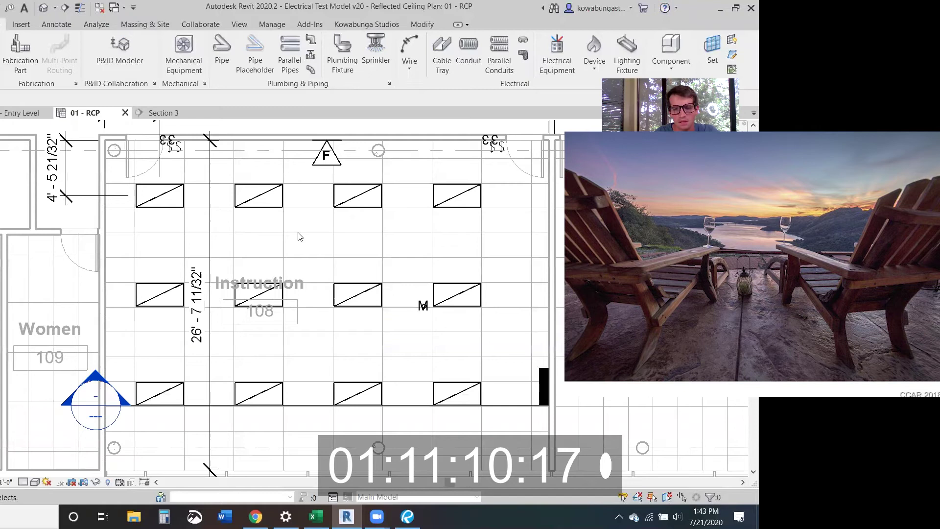
Examine Instruction 108's fixture spacing in Visual Interior Tool from a near-overhead angle, then return to the Revit ceiling plan
{"action": "key", "text": "alt+Tab"}
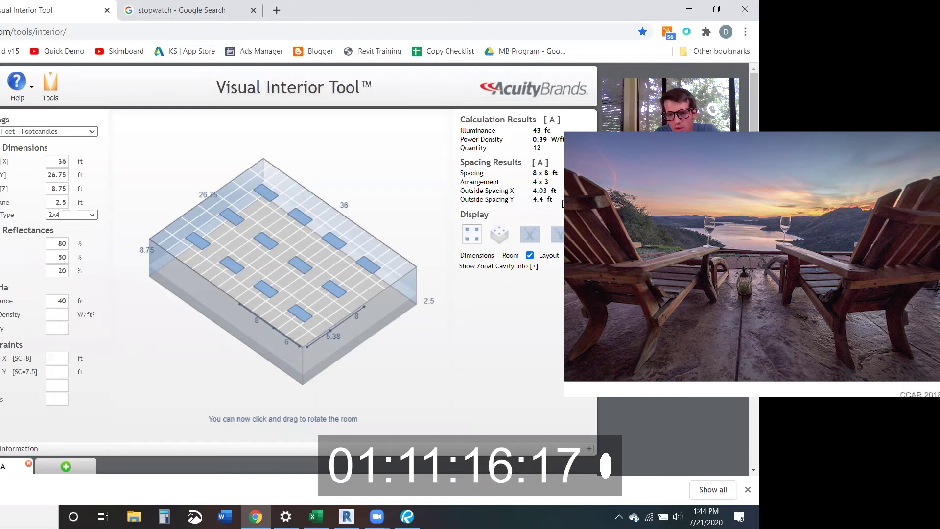
{"action": "left_click", "coordinate": [500, 236]}
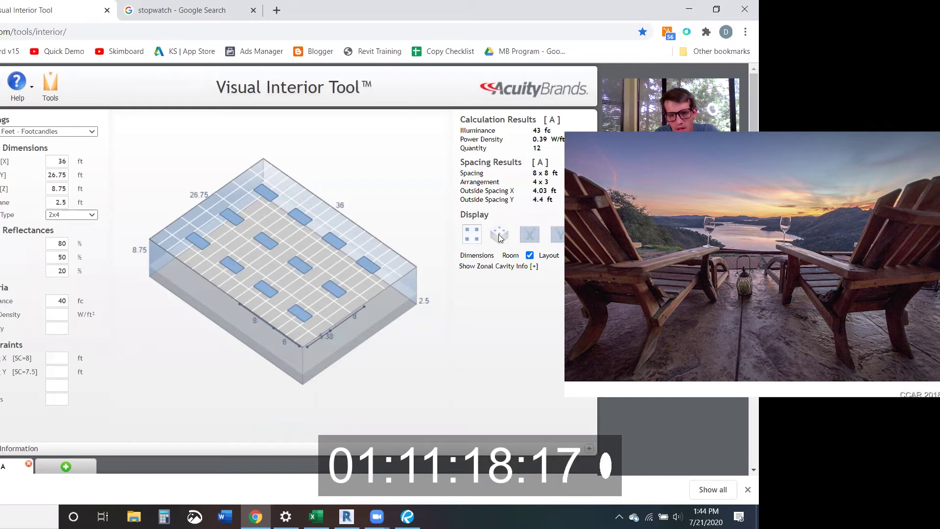
{"action": "left_click_drag", "start_coordinate": [303, 358], "coordinate": [329, 376]}
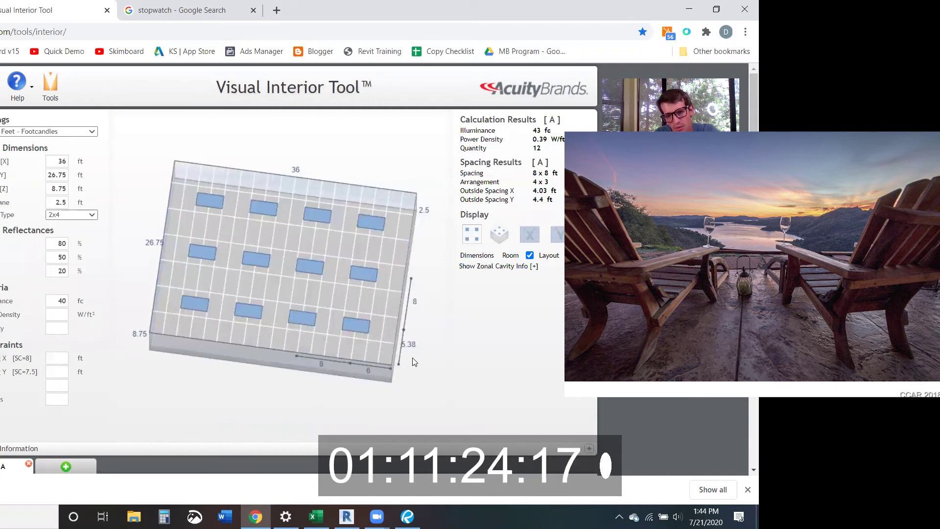
{"action": "key", "text": "alt+Tab"}
{"action": "left_click", "coordinate": [160, 195]}
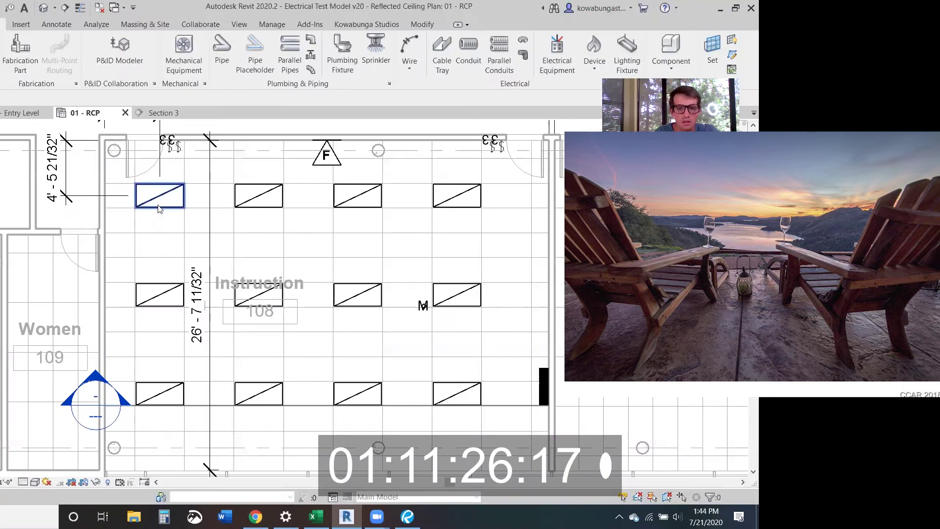
{"action": "left_click", "coordinate": [258, 195], "text": "ctrl"}
{"action": "left_click", "coordinate": [346, 203], "text": "ctrl"}
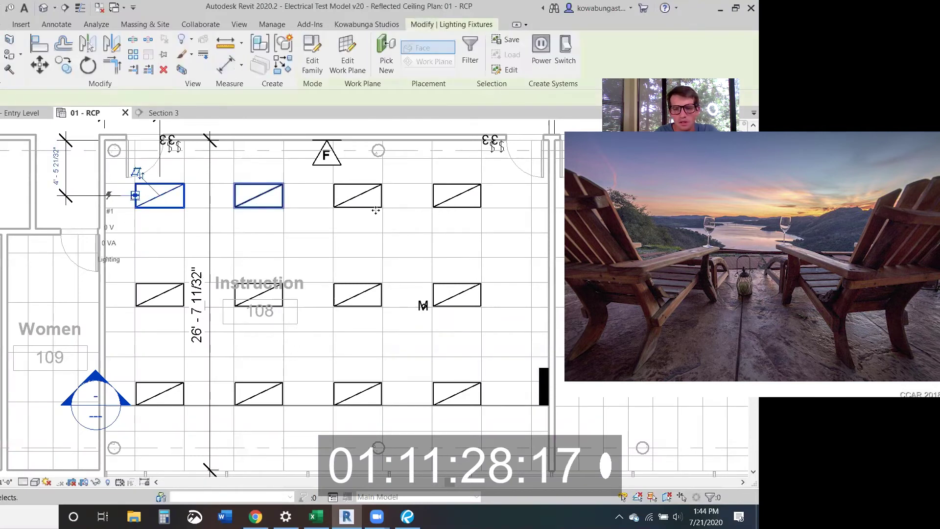
{"action": "key", "text": "Escape"}
Shift only Instruction 108's twelve lighting fixtures to 6'-2 21/32" from the Corridor 107 wall and 5'-2 7/32" from the Women 109 wall
{"action": "scroll", "coordinate": [159, 196], "scroll_direction": "down", "scroll_amount": 2}
{"action": "middle_click_drag", "start_coordinate": [159, 195], "coordinate": [173, 285]}
{"action": "left_click_drag", "start_coordinate": [151, 179], "coordinate": [430, 446]}
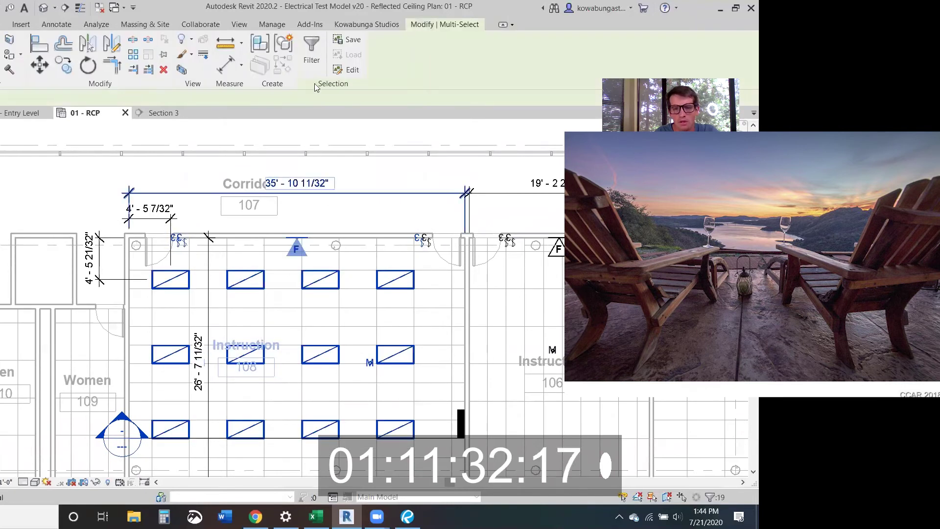
{"action": "left_click", "coordinate": [311, 48]}
{"action": "left_click", "coordinate": [362, 199]}
{"action": "left_click", "coordinate": [186, 200]}
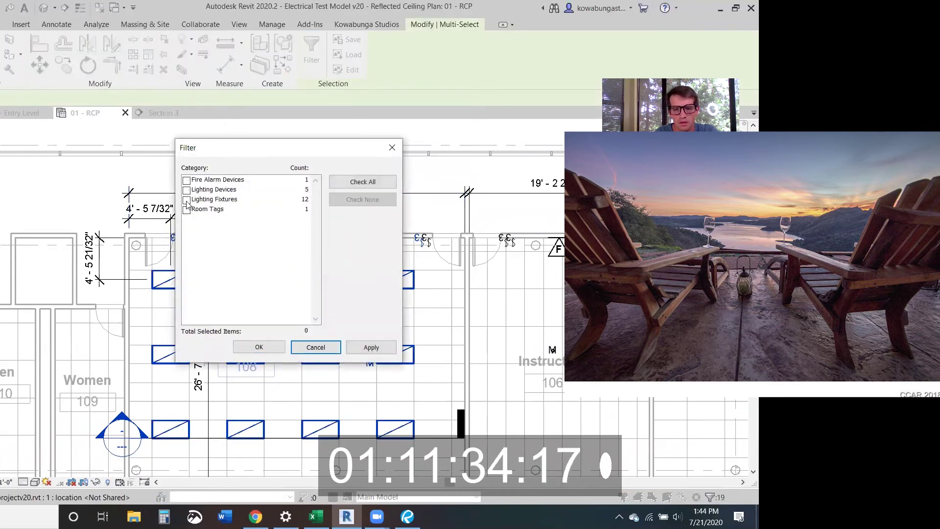
{"action": "left_click", "coordinate": [258, 347]}
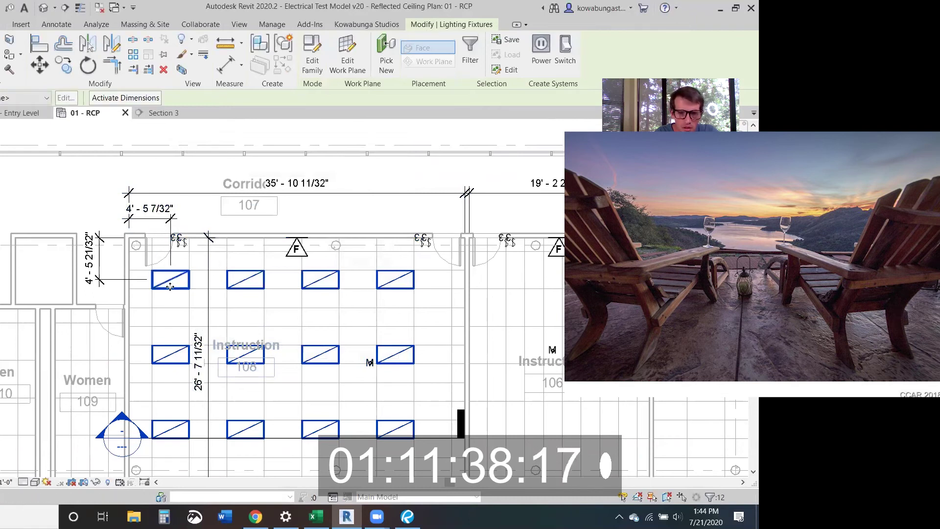
{"action": "left_click_drag", "start_coordinate": [169, 286], "coordinate": [172, 300]}
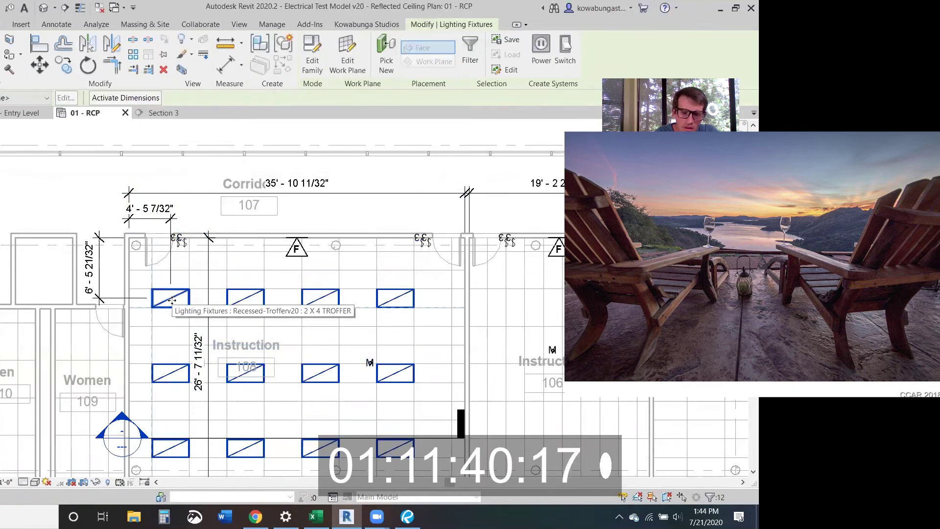
{"action": "key", "text": "Up"}
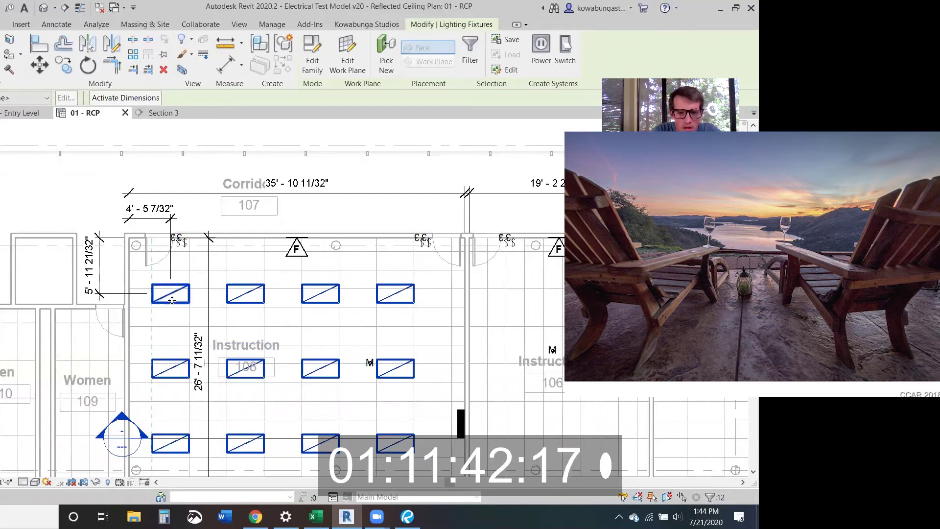
{"action": "key", "text": "Down"}
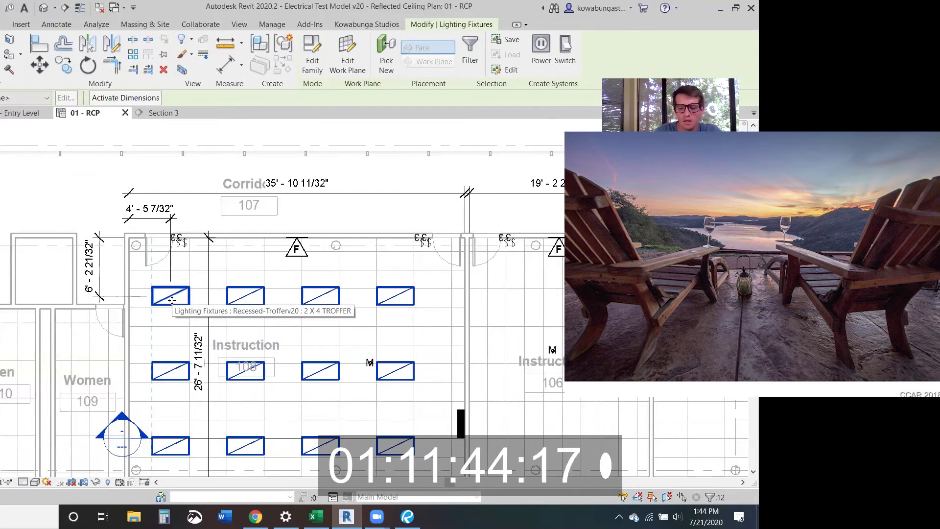
{"action": "key", "text": "Right"}
{"action": "key", "text": "Right"}
{"action": "key", "text": "Right"}
{"action": "key", "text": "Right"}
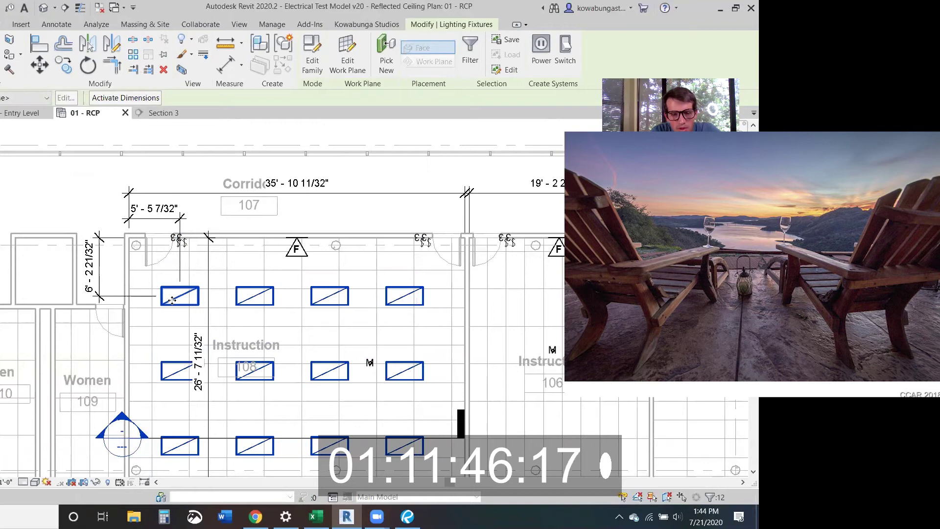
{"action": "key", "text": "Left"}
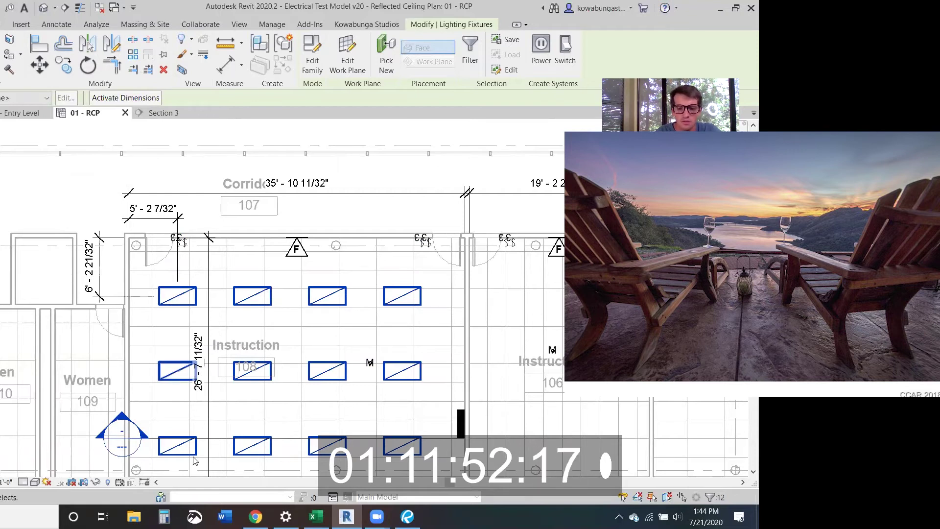
Convert 0.3 ft to inches in Calculator by multiplying by 12, and return to the Revit ceiling plan
{"action": "left_click", "coordinate": [164, 516]}
{"action": "type", "text": ".3 × "}
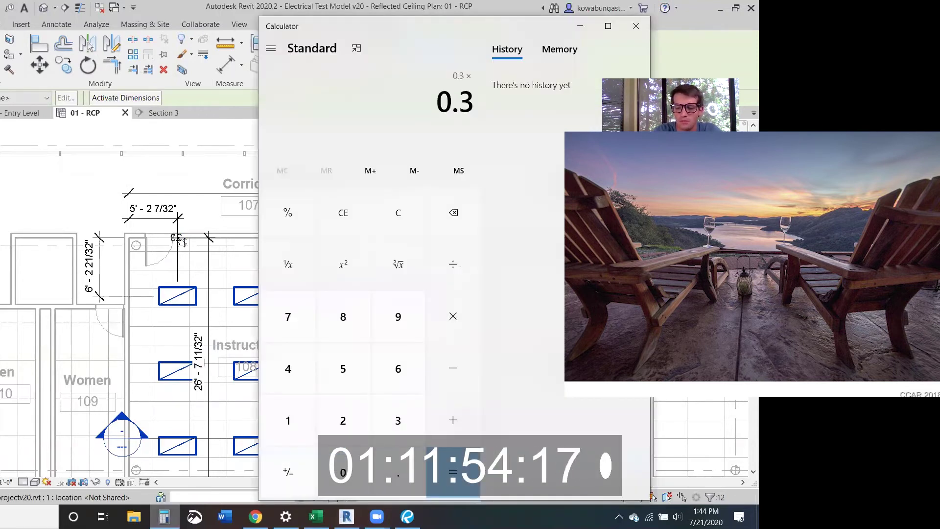
{"action": "type", "text": "12"}
{"action": "key", "text": "Return"}
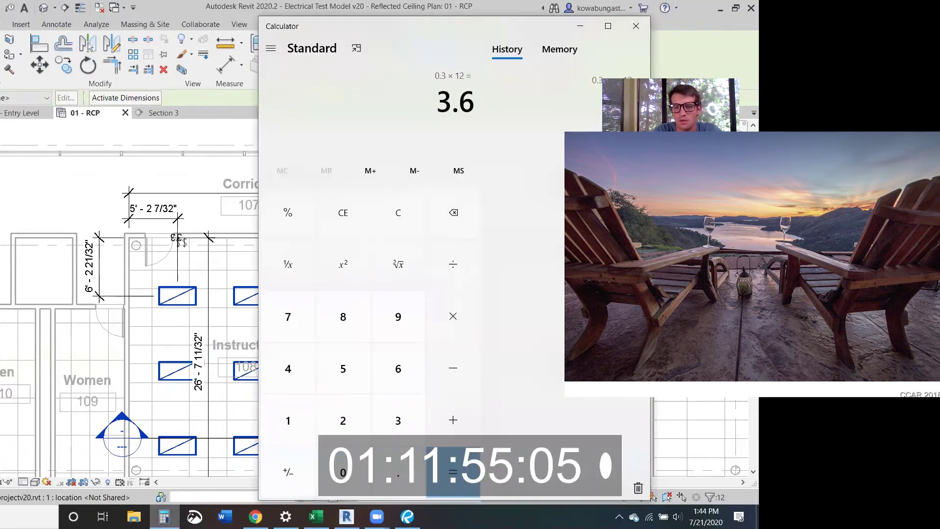
{"action": "left_click", "coordinate": [585, 33]}
Nudge the twelve troffers away from the Women 109 wall and back, and clear the selection
{"action": "left_click_drag", "start_coordinate": [162, 306], "coordinate": [164, 306]}
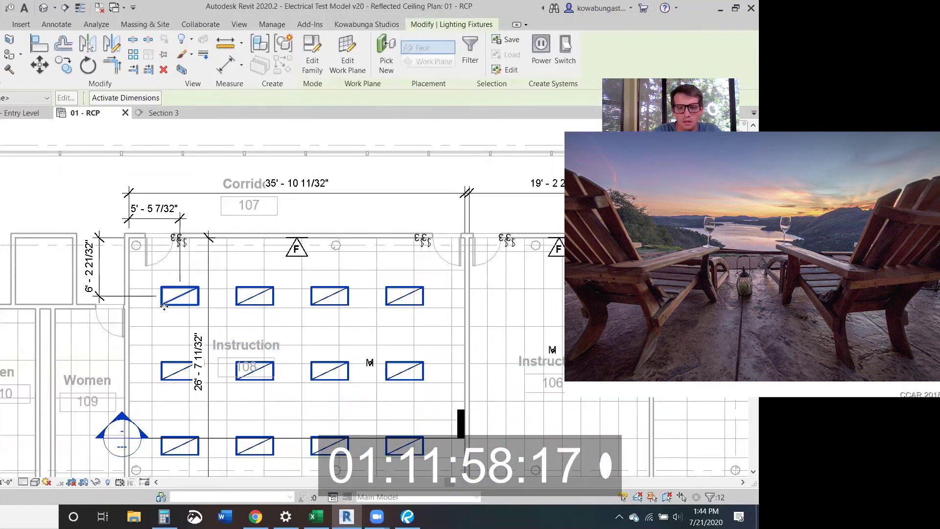
{"action": "key", "text": "Left"}
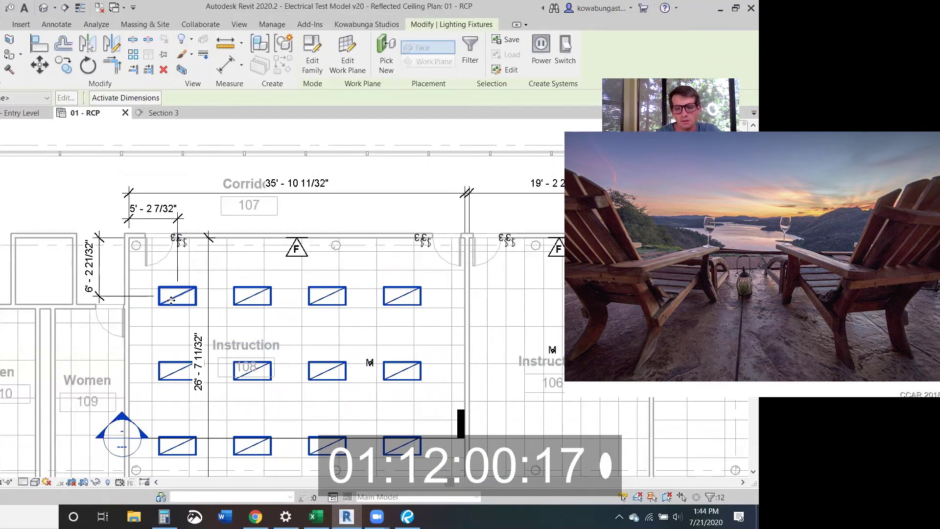
{"action": "key", "text": "Escape"}
Convert 3 inches to decimal feet in Calculator for Instruction 106's width dimension
{"action": "middle_click_drag", "start_coordinate": [361, 269], "coordinate": [351, 248]}
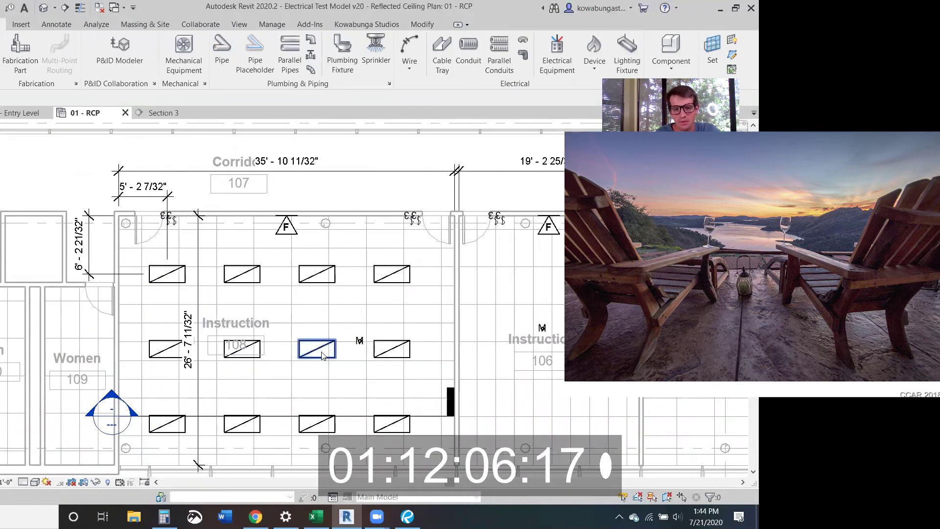
{"action": "middle_click_drag", "start_coordinate": [257, 292], "coordinate": [154, 280]}
{"action": "middle_click_drag", "start_coordinate": [201, 298], "coordinate": [274, 317]}
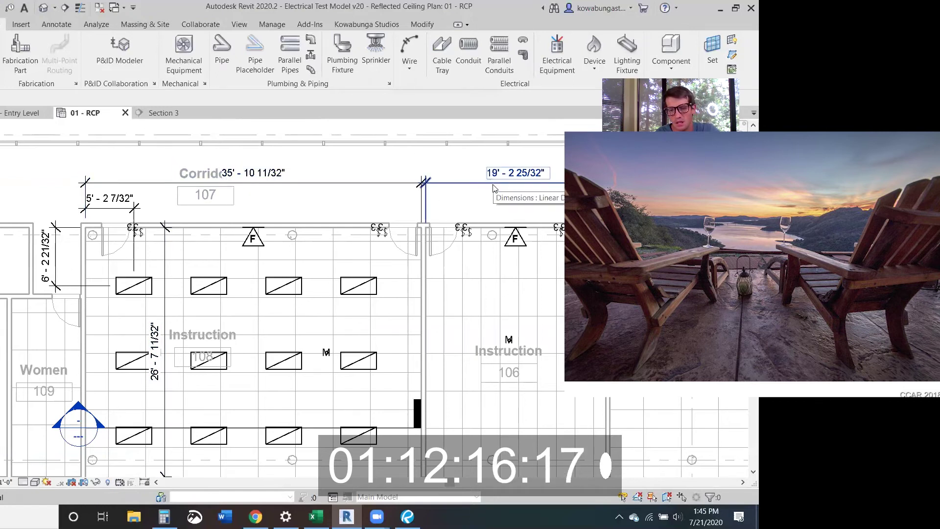
{"action": "left_click", "coordinate": [164, 516]}
{"action": "type", "text": "3 ÷"}
{"action": "key", "text": "Return"}
{"action": "left_click", "coordinate": [164, 516]}
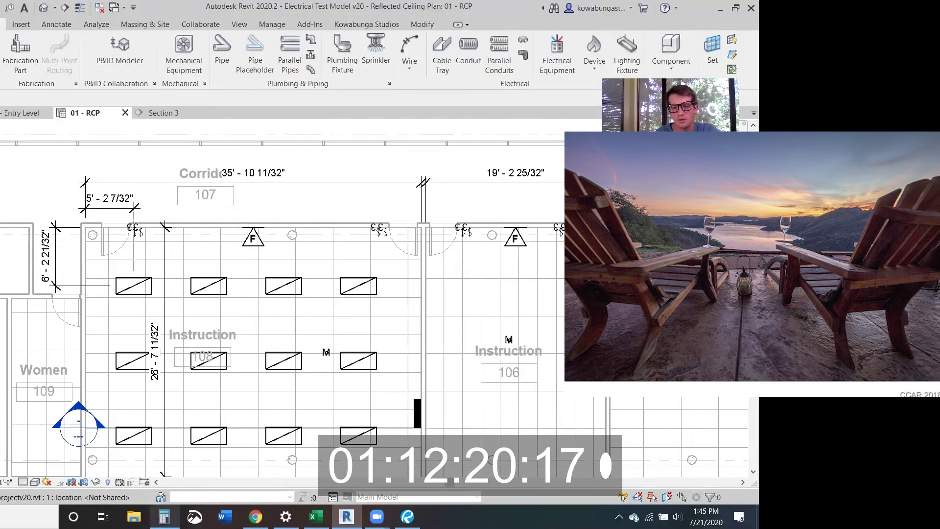
Set the room's X dimension to 19.25 ft in Visual Interior Tool and rotate the room preview to a nearly straight-on view
{"action": "key", "text": "alt+Tab"}
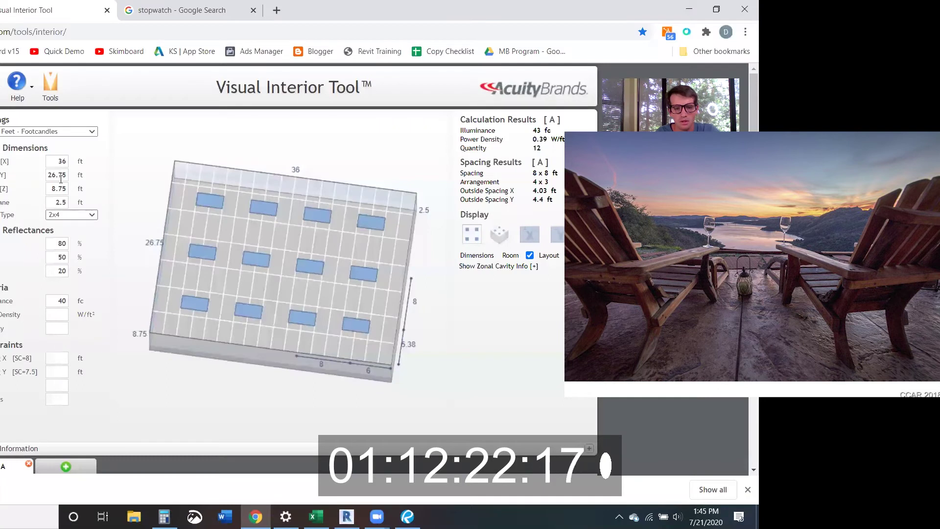
{"action": "key", "text": "alt+Tab"}
{"action": "key", "text": "alt+Tab"}
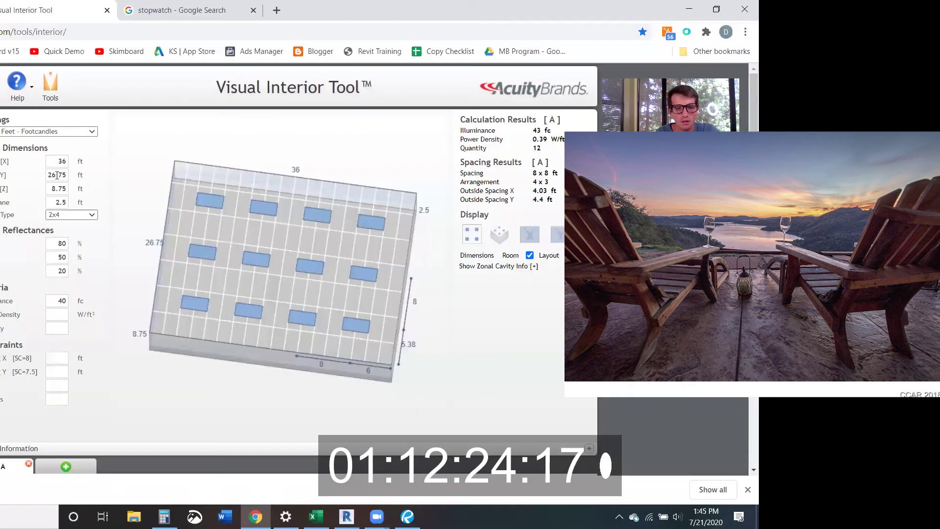
{"action": "type", "text": "9"}
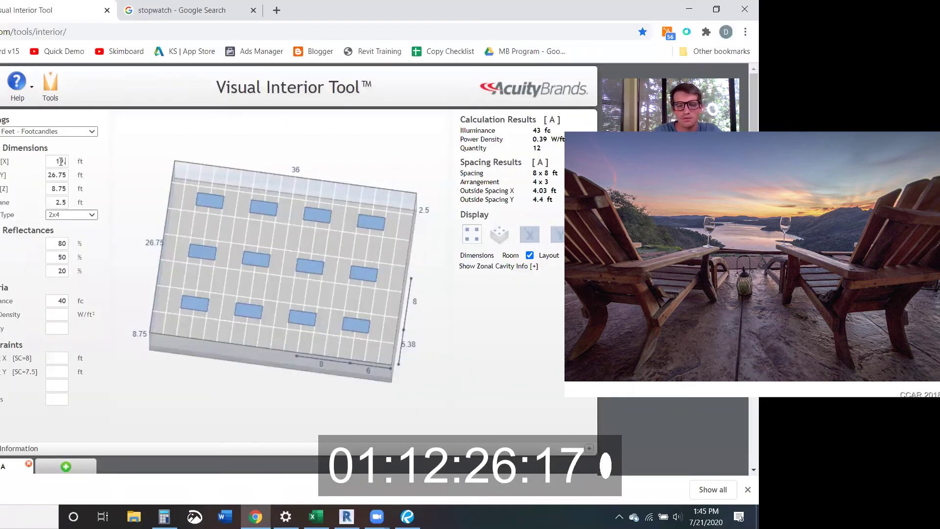
{"action": "type", "text": ".25"}
{"action": "key", "text": "Tab"}
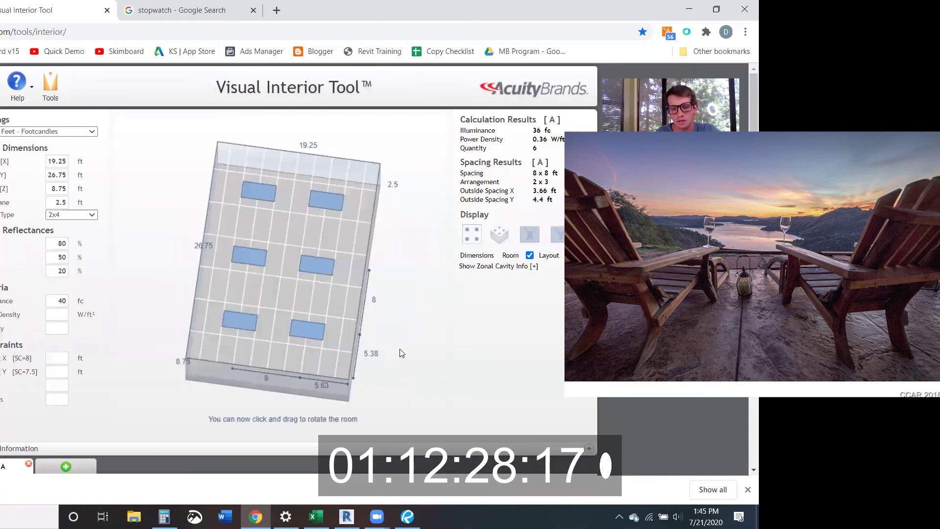
{"action": "left_click_drag", "start_coordinate": [405, 371], "coordinate": [394, 351]}
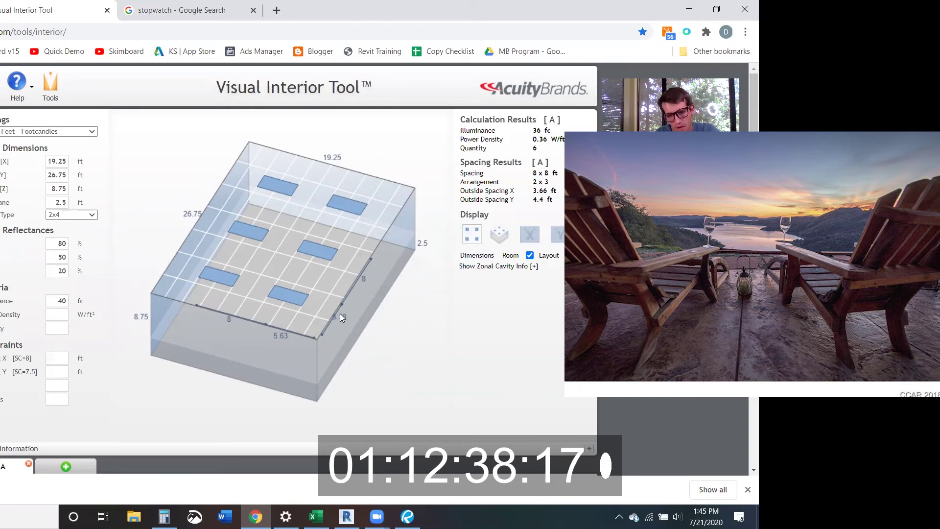
{"action": "left_click_drag", "start_coordinate": [336, 360], "coordinate": [349, 362]}
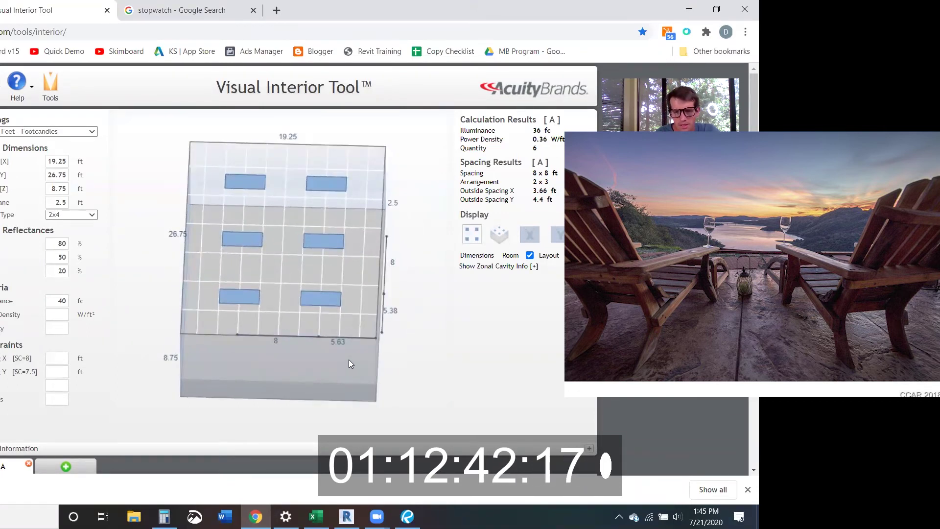
Switch to Revit and place a matching 2 x 4 troffer lengthwise on the ceiling face of Instruction 106, near its entrance
{"action": "key", "text": "alt+Tab"}
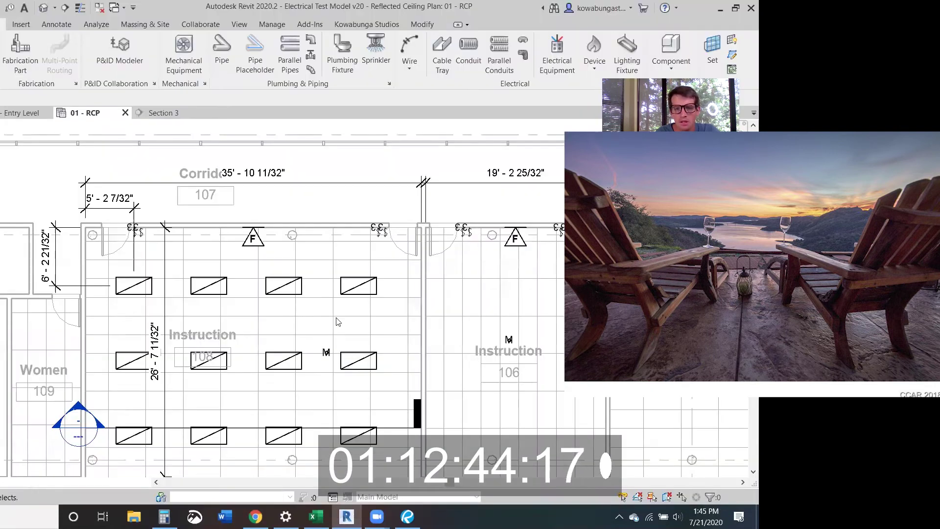
{"action": "left_click", "coordinate": [284, 293]}
{"action": "key", "text": "c"}
{"action": "key", "text": "s"}
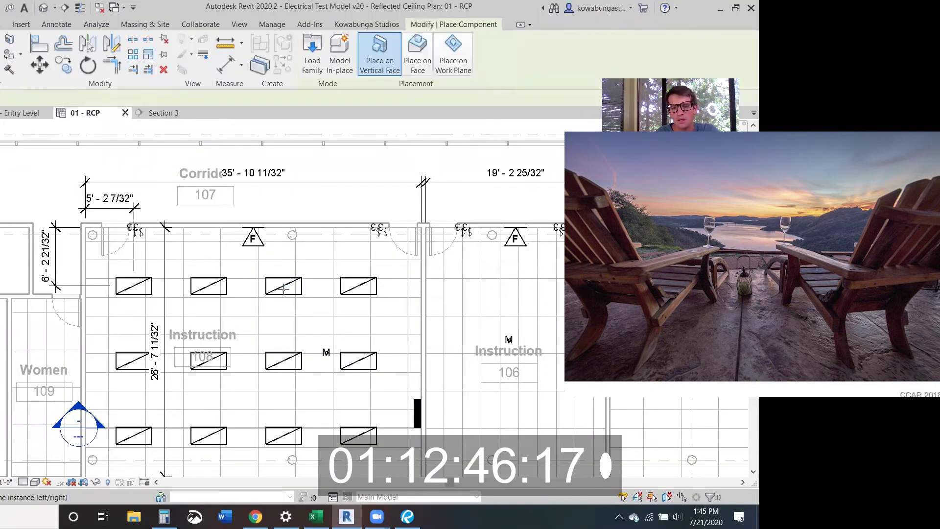
{"action": "left_click", "coordinate": [425, 74]}
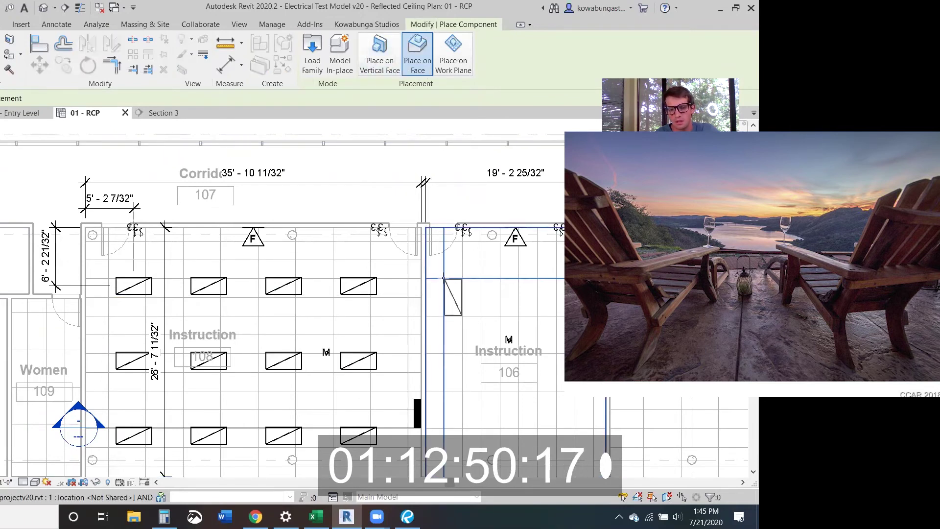
{"action": "left_click", "coordinate": [444, 277]}
{"action": "key", "text": "Escape"}
{"action": "key", "text": "Escape"}
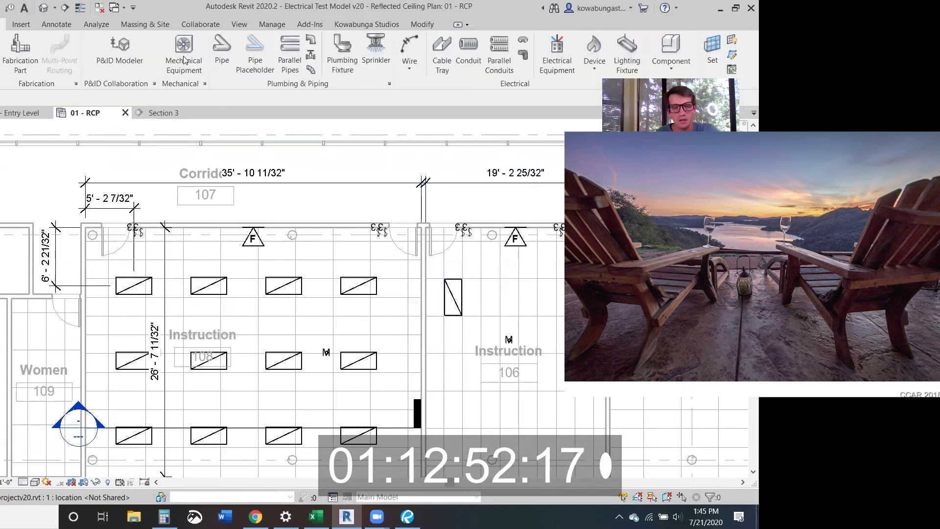
Add aligned dimensions from Instruction 106's corridor wall and its shared wall with Instruction 108 to the new troffer's centre
{"action": "key", "text": "d"}
{"action": "key", "text": "i"}
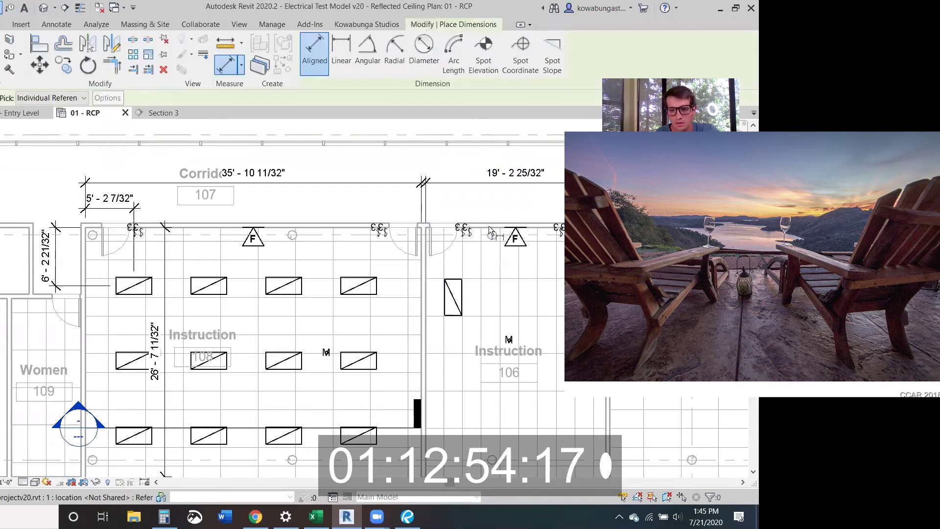
{"action": "left_click", "coordinate": [497, 229]}
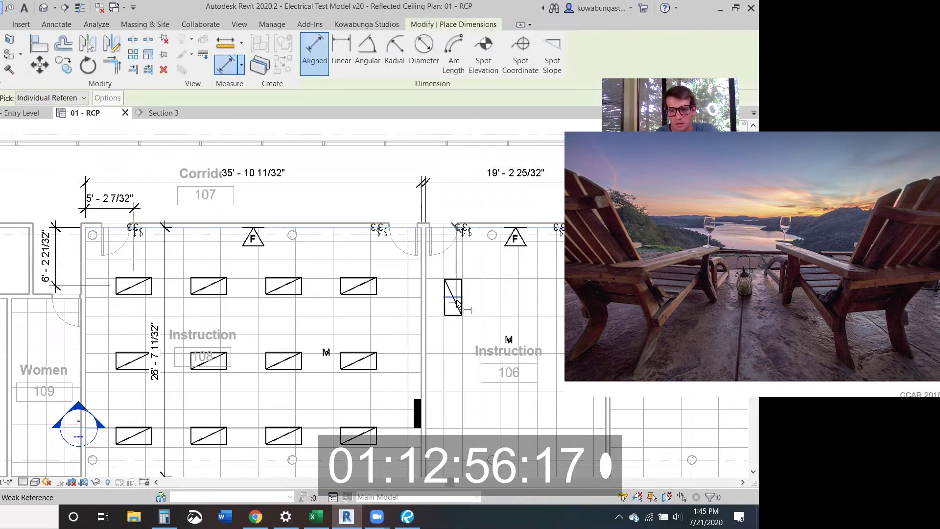
{"action": "left_click", "coordinate": [453, 297]}
{"action": "left_click", "coordinate": [493, 302]}
{"action": "left_click", "coordinate": [426, 294]}
{"action": "left_click", "coordinate": [454, 298]}
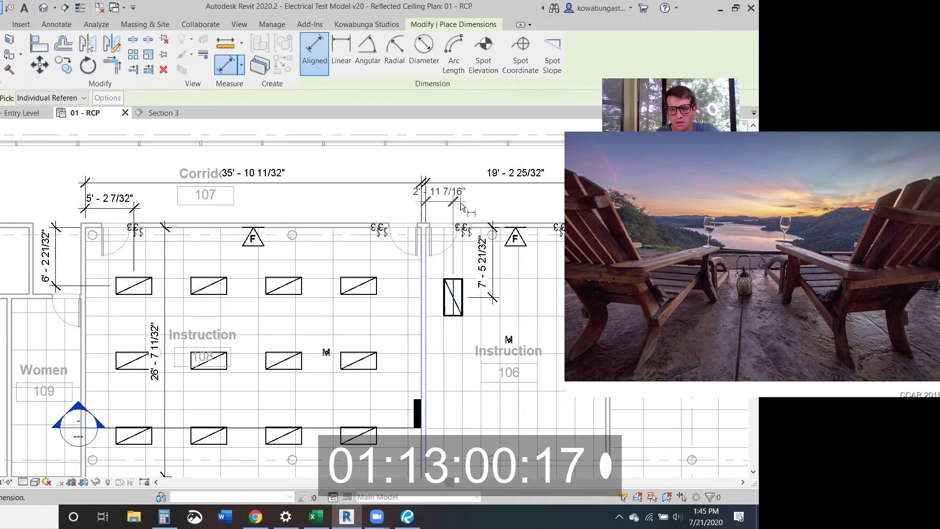
{"action": "left_click", "coordinate": [460, 202]}
{"action": "key", "text": "Escape"}
{"action": "key", "text": "Escape"}
Consult the Visual Interior Tool spacing for Instruction 106 and convert 0.38 ft to inches in Calculator by multiplying by 12
{"action": "key", "text": "alt+Tab"}
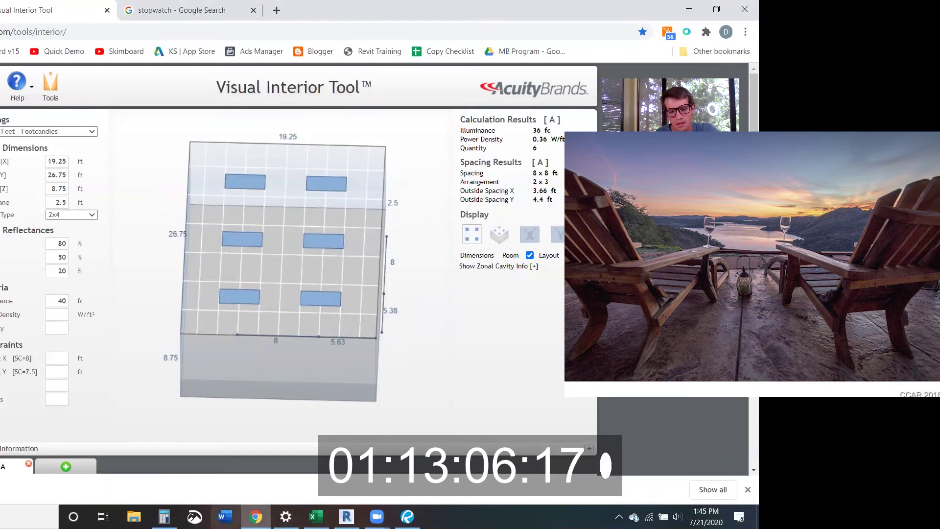
{"action": "left_click", "coordinate": [164, 516]}
{"action": "type", "text": ".38*12"}
{"action": "key", "text": "Return"}
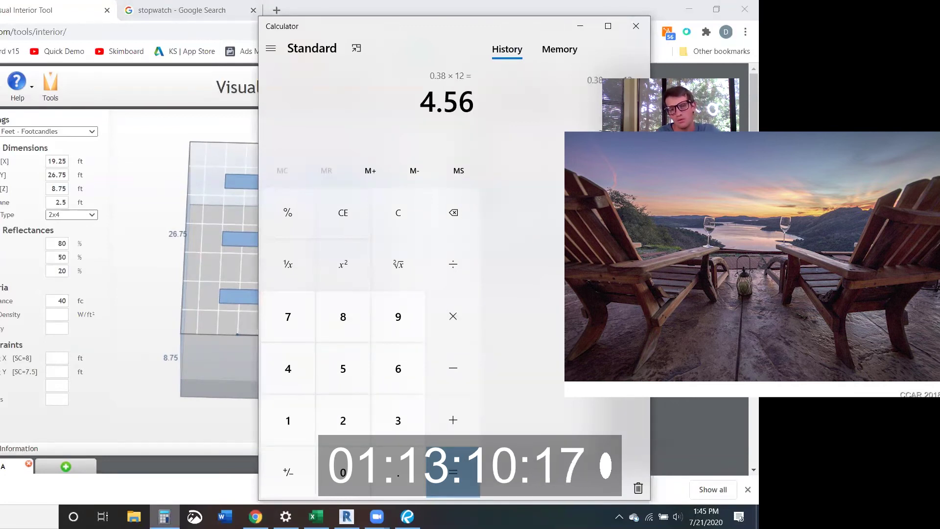
Return to Revit and set the Instruction 106 troffer's centre distance from the corridor wall to 5' 4.5"
{"action": "left_click", "coordinate": [164, 516]}
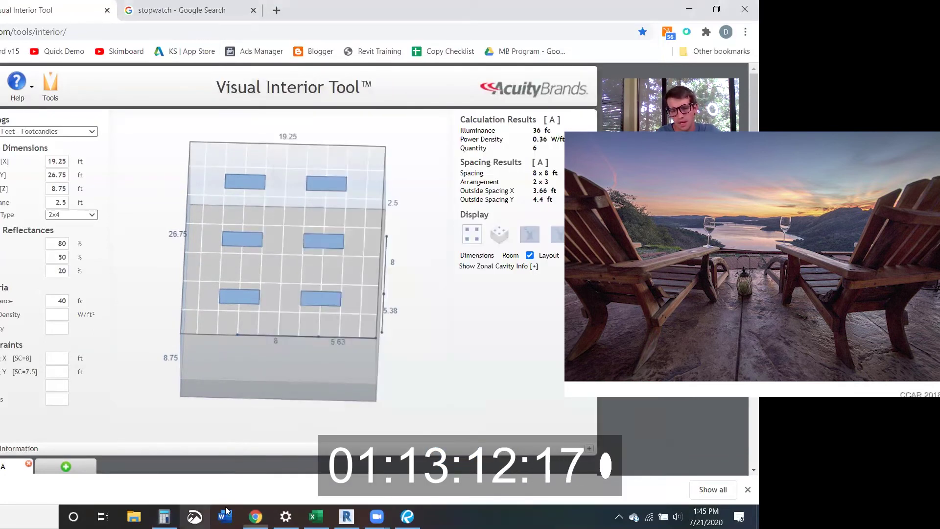
{"action": "key", "text": "alt+Tab"}
{"action": "key", "text": "alt+Tab"}
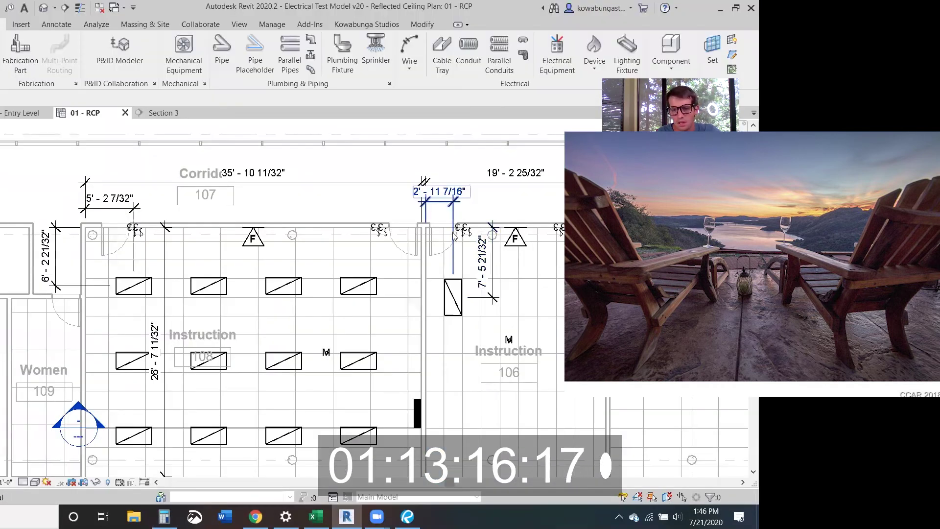
{"action": "left_click", "coordinate": [452, 293]}
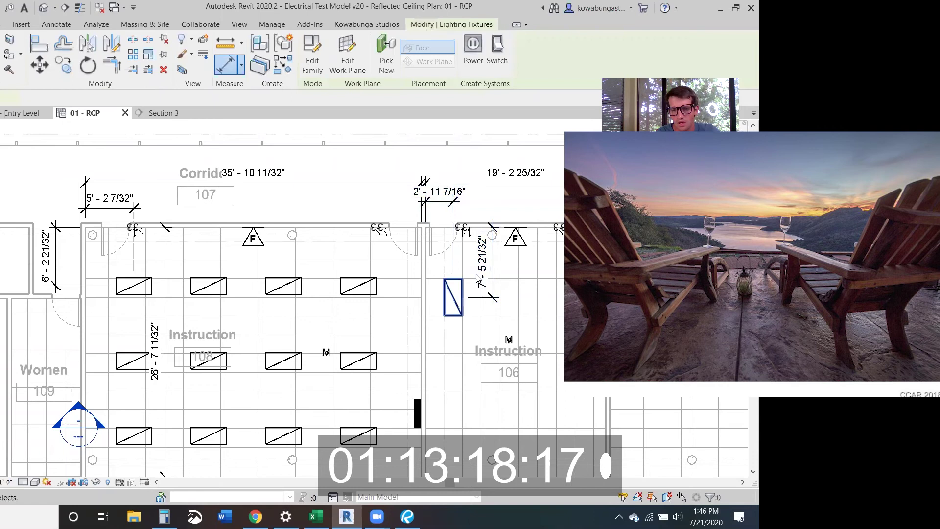
{"action": "left_click", "coordinate": [483, 262]}
{"action": "type", "text": "5 4."}
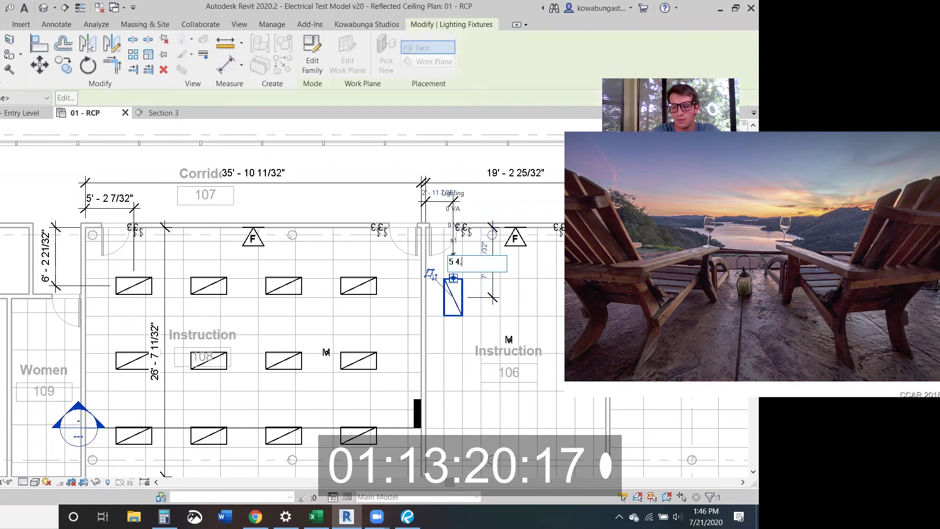
{"action": "type", "text": "5"}
{"action": "key", "text": "Return"}
{"action": "key", "text": "Escape"}
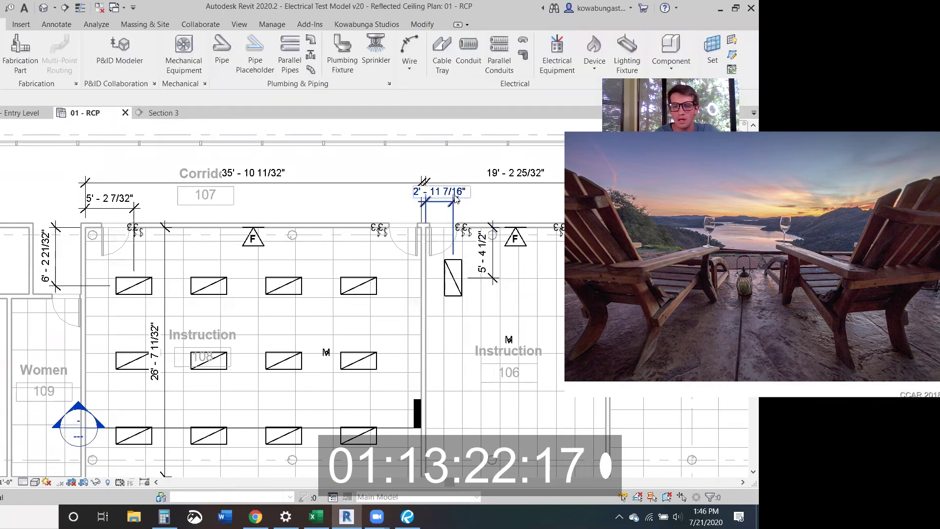
Consult Visual Interior Tool for Instruction 106's other edge offset and convert 0.63 ft to inches in Calculator by multiplying by 12
{"action": "left_click", "coordinate": [456, 198]}
{"action": "key", "text": "alt+Tab"}
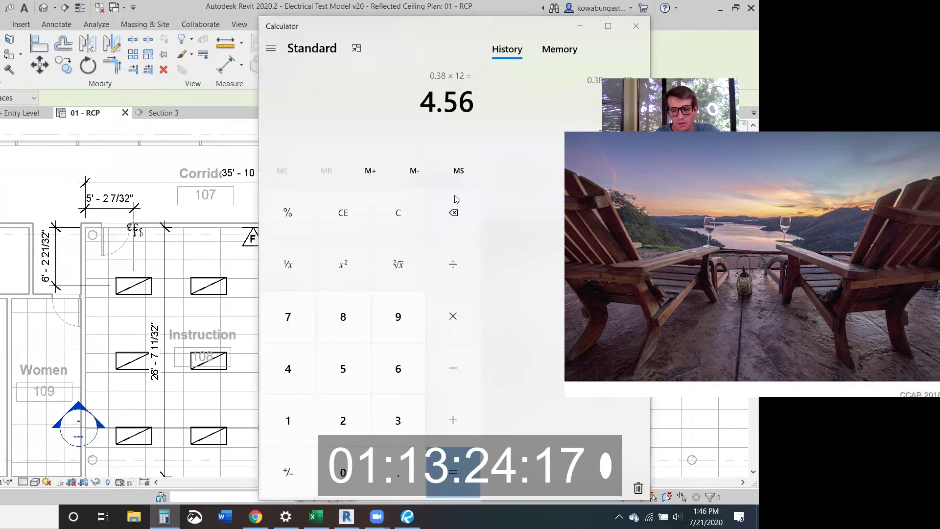
{"action": "key", "text": "alt+Tab"}
{"action": "key", "text": "Tab"}
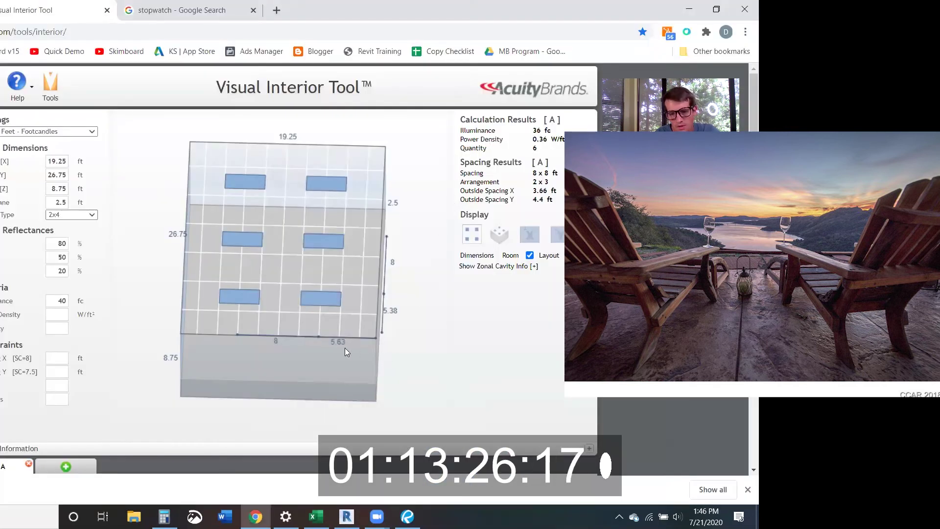
{"action": "key", "text": "alt+Tab"}
{"action": "type", "text": "0.63*"}
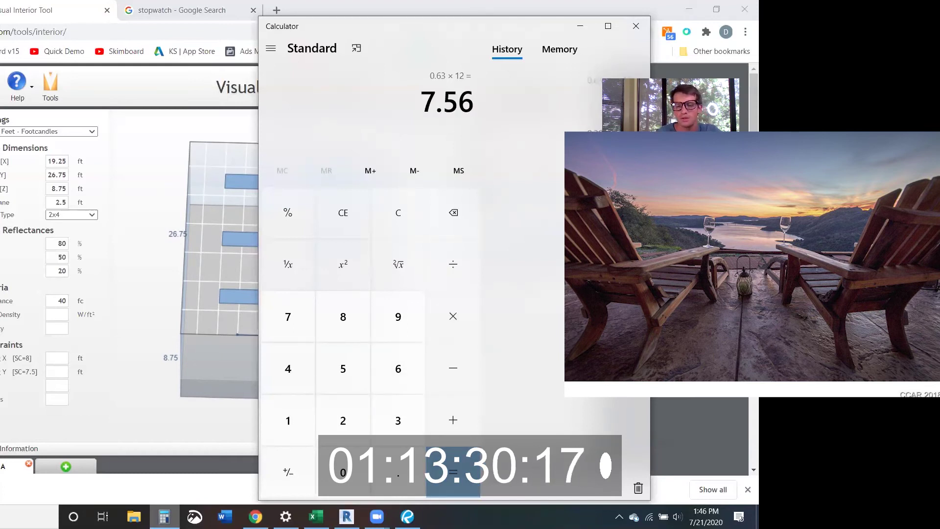
Recheck the 5.63 ft offset in Visual Interior Tool, and in Revit set the troffer's distance from the shared wall with Instruction 108 to 5' 7.5"
{"action": "left_click", "coordinate": [346, 516]}
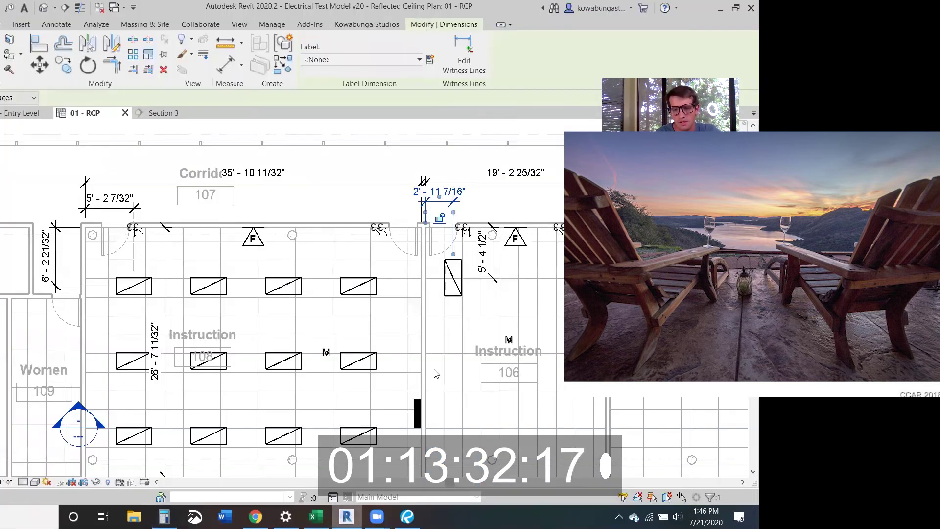
{"action": "key", "text": "alt+Tab"}
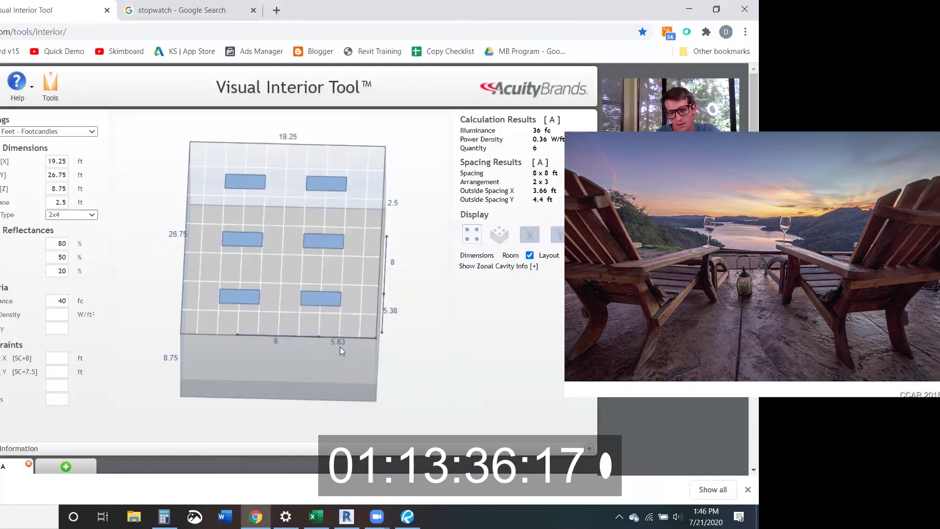
{"action": "key", "text": "alt+Tab"}
{"action": "key", "text": "alt+Tab"}
{"action": "key", "text": "alt+Tab"}
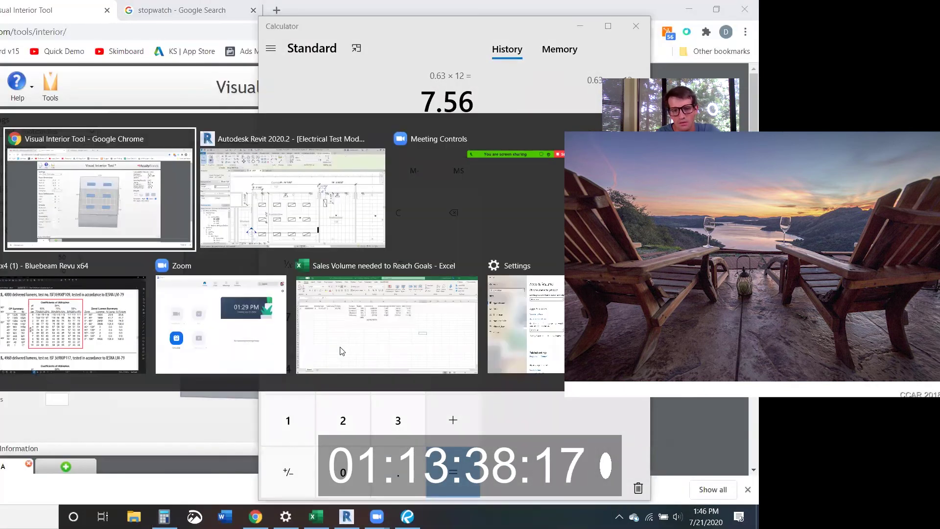
{"action": "key", "text": "alt+Tab"}
{"action": "key", "text": "Tab"}
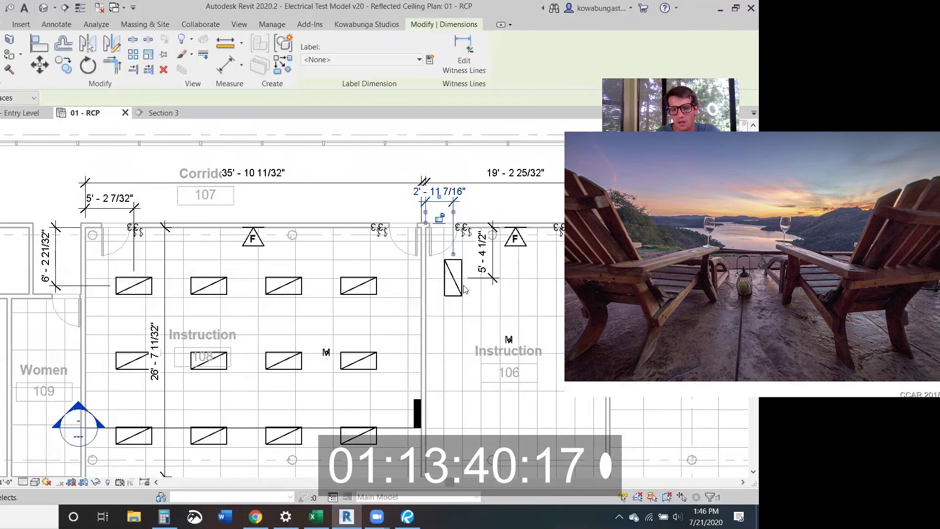
{"action": "left_click", "coordinate": [452, 277]}
{"action": "left_click", "coordinate": [445, 192]}
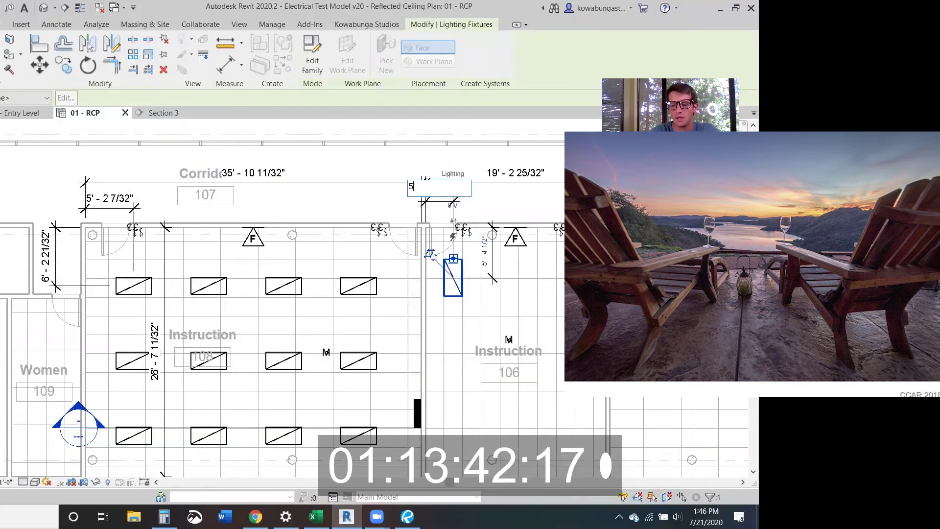
{"action": "type", "text": "5 7.5"}
{"action": "key", "text": "Return"}
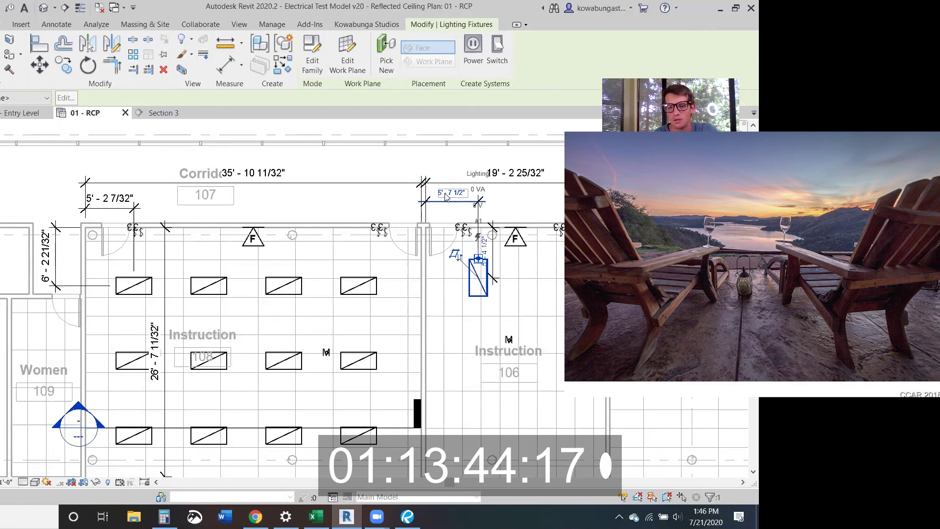
Delete the two dimensions that locate the troffer in Instruction 106
{"action": "key", "text": "Escape"}
{"action": "left_click", "coordinate": [494, 265]}
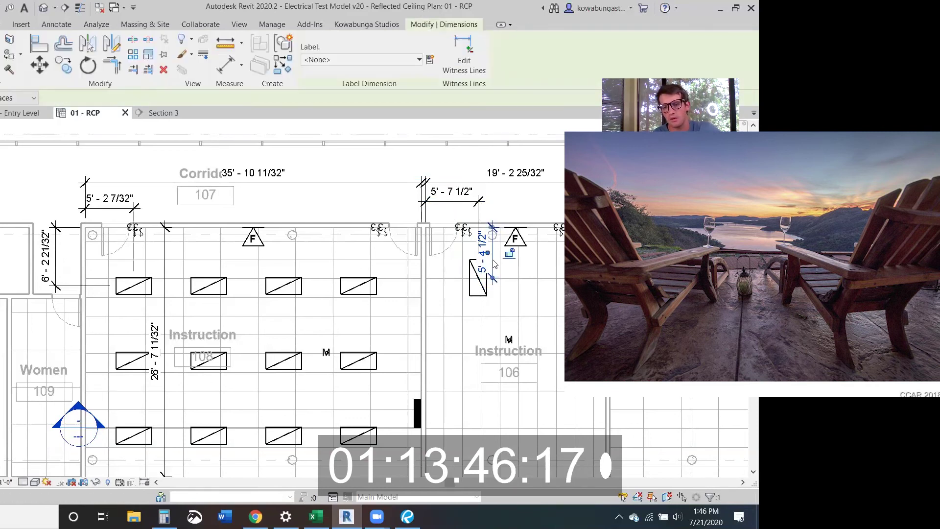
{"action": "key", "text": "Escape"}
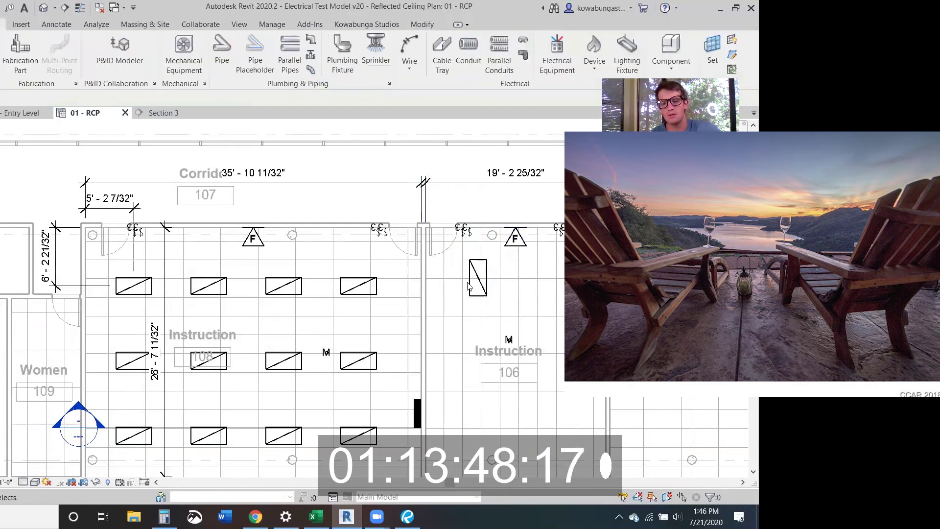
Copy the Instruction 106 troffer 8 ft across the room, parallel to the corridor wall
{"action": "left_click", "coordinate": [468, 286]}
{"action": "key", "text": "c"}
{"action": "key", "text": "o"}
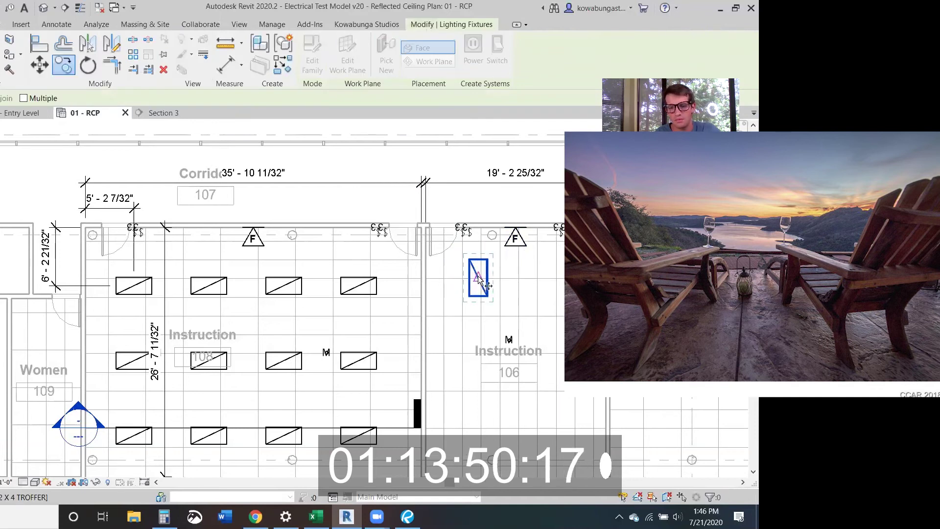
{"action": "left_click", "coordinate": [480, 276]}
{"action": "type", "text": "8"}
{"action": "key", "text": "Return"}
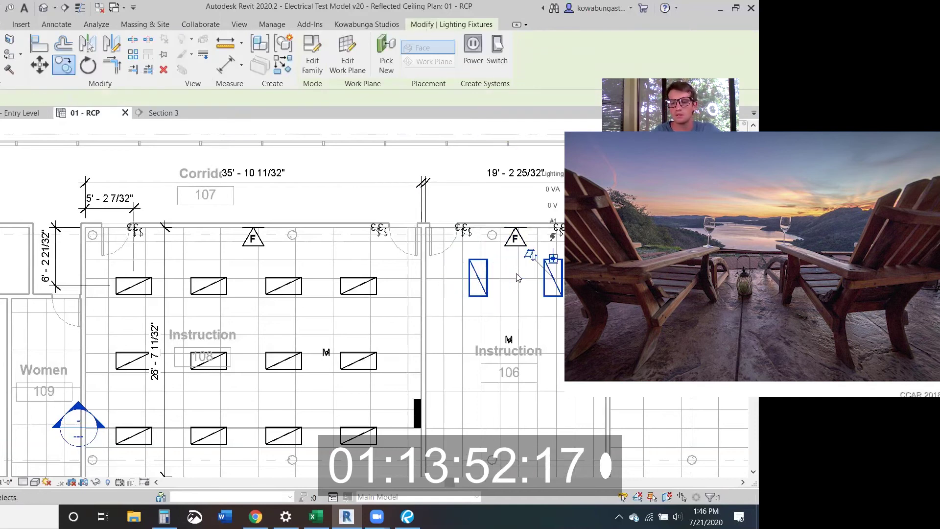
{"action": "key", "text": "Escape"}
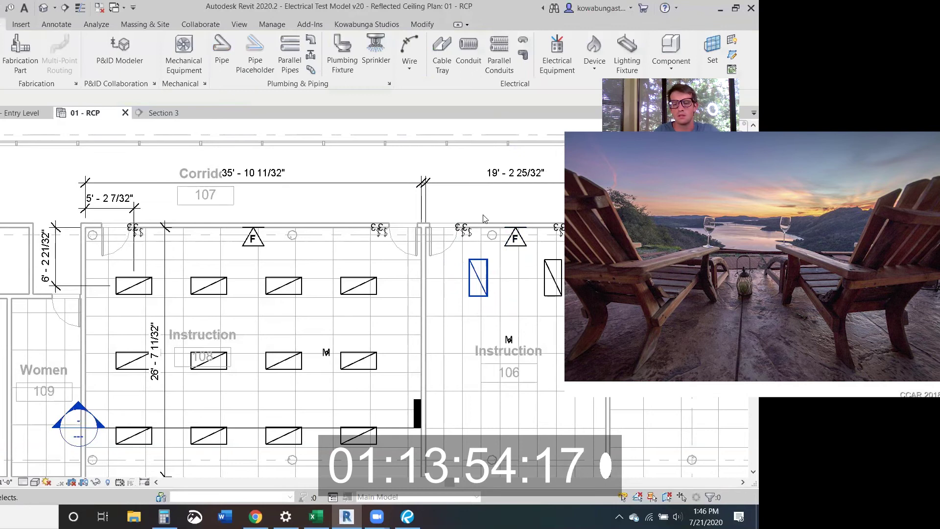
Check the 2 x 3 arrangement in Visual Interior Tool and copy both Instruction 106 troffers 8 ft away from the corridor as a second row
{"action": "key", "text": "alt+Tab"}
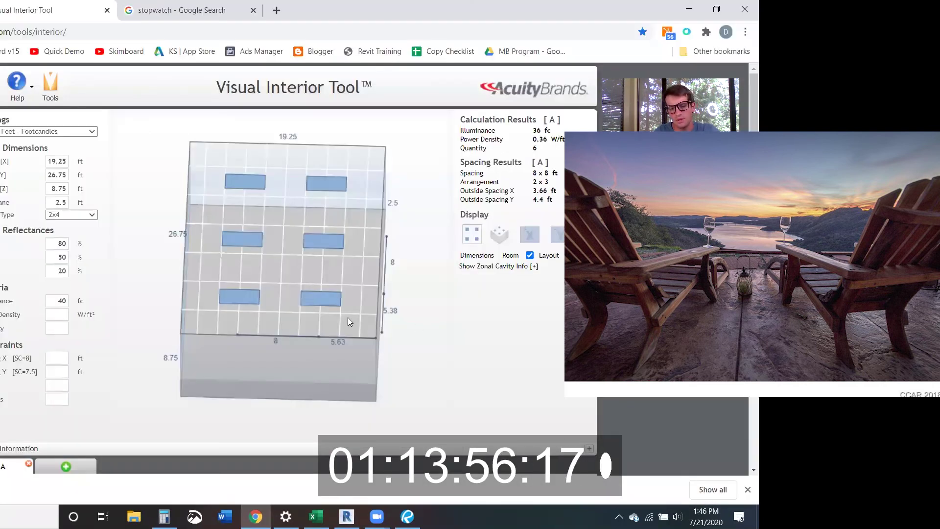
{"action": "key", "text": "alt+Tab"}
{"action": "left_click", "coordinate": [552, 281]}
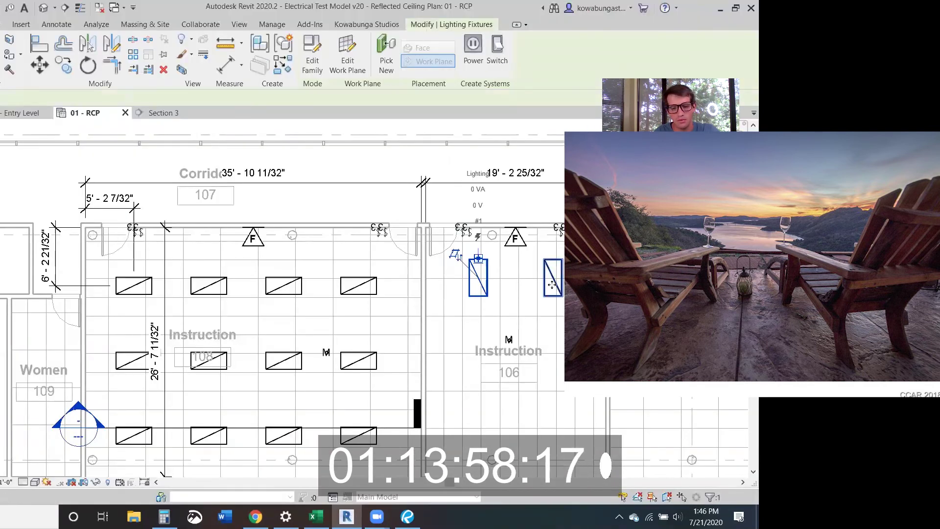
{"action": "key", "text": "c"}
{"action": "key", "text": "o"}
{"action": "left_click", "coordinate": [478, 278]}
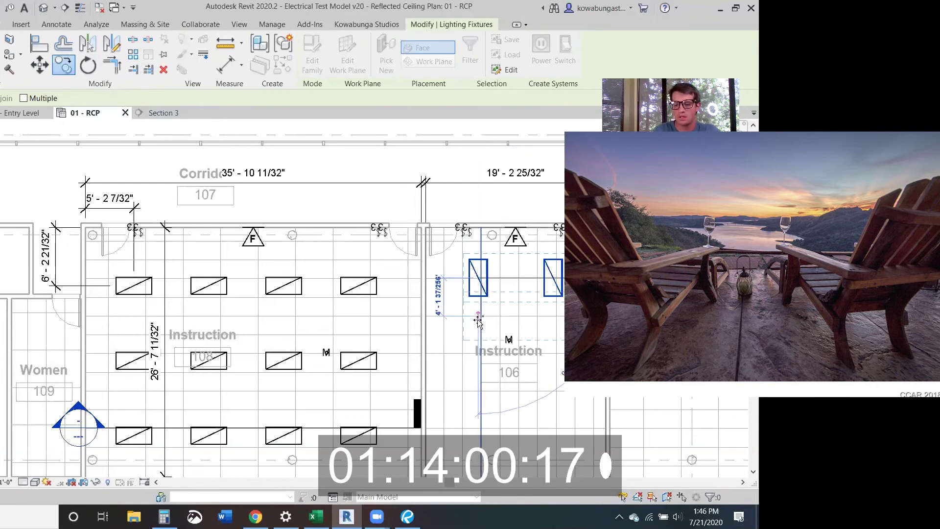
{"action": "type", "text": "8"}
{"action": "key", "text": "Return"}
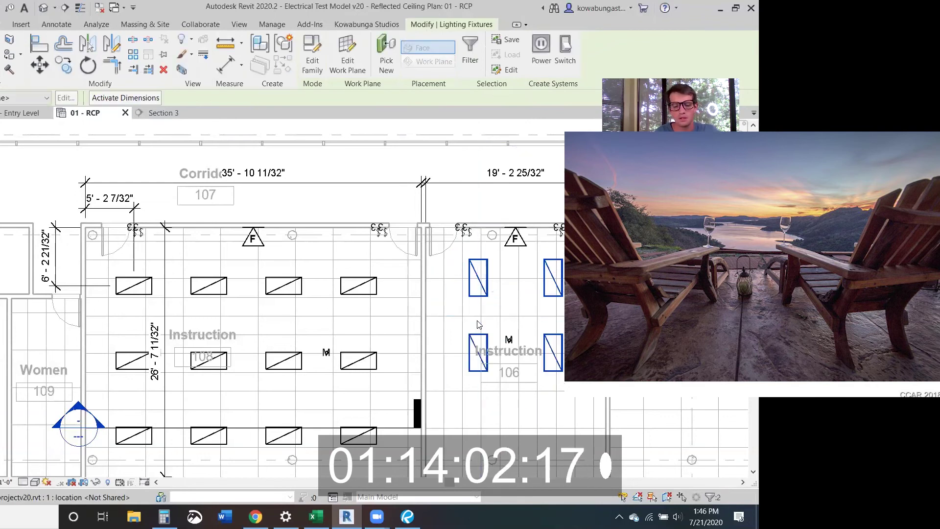
Copy the second row of troffers in Instruction 106 another 8 ft away from the corridor to form the third row
{"action": "key", "text": "c"}
{"action": "key", "text": "o"}
{"action": "left_click", "coordinate": [479, 356]}
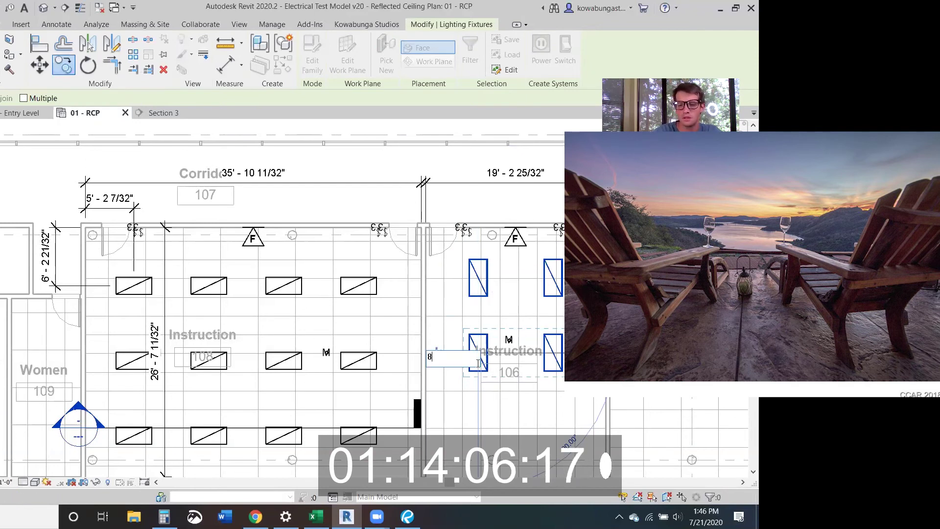
{"action": "left_click", "coordinate": [507, 431]}
{"action": "middle_click_drag", "start_coordinate": [507, 431], "coordinate": [494, 358]}
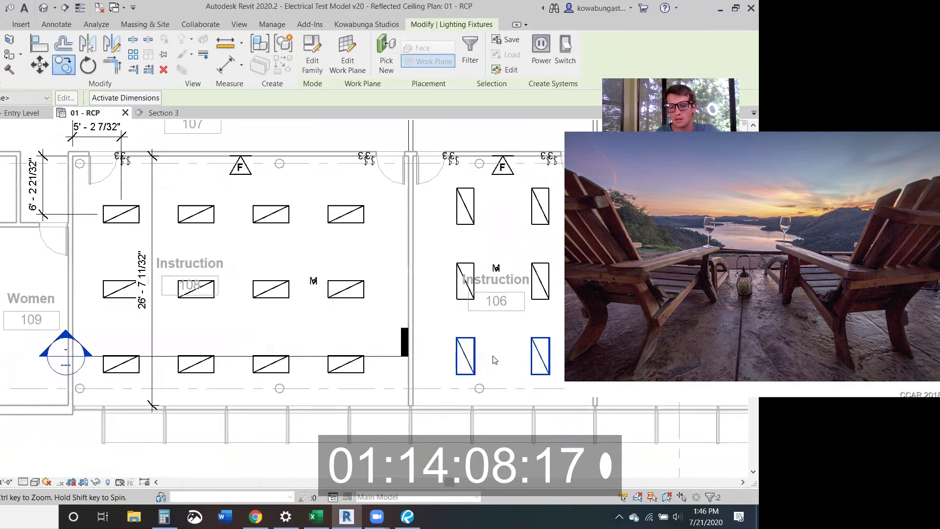
{"action": "left_click", "coordinate": [533, 316]}
{"action": "middle_click_drag", "start_coordinate": [497, 316], "coordinate": [470, 335]}
{"action": "scroll", "coordinate": [391, 345], "scroll_direction": "down", "scroll_amount": 4}
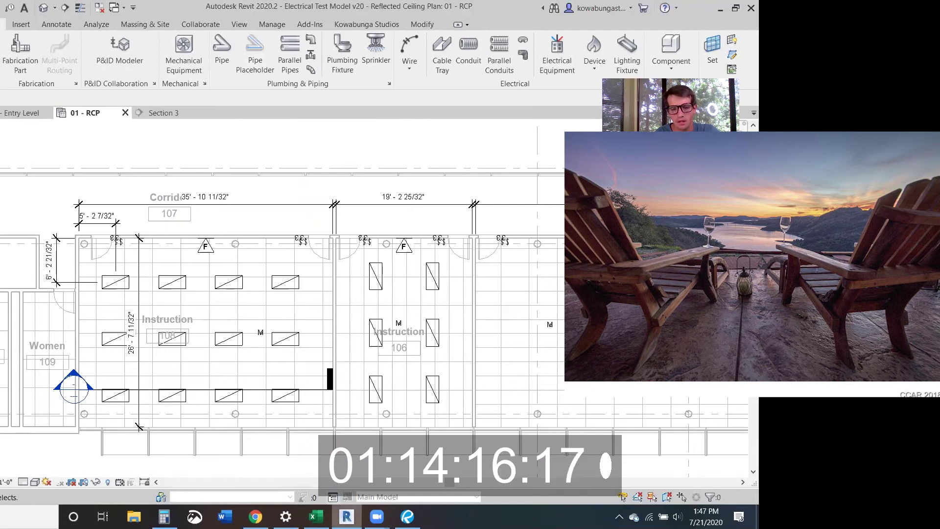
Switch to Visual Interior Tool and set the room's X dimension to 39 ft
{"action": "mouse_move", "coordinate": [346, 516]}
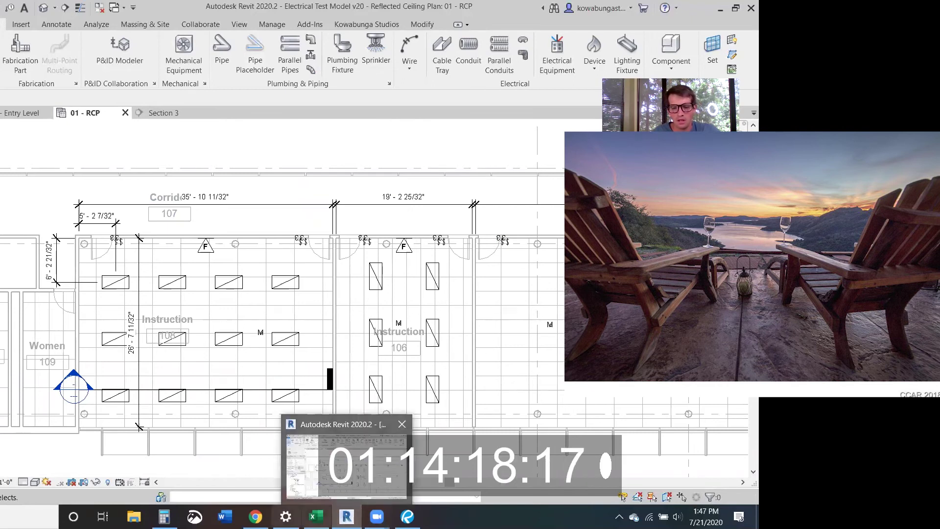
{"action": "left_click", "coordinate": [260, 463]}
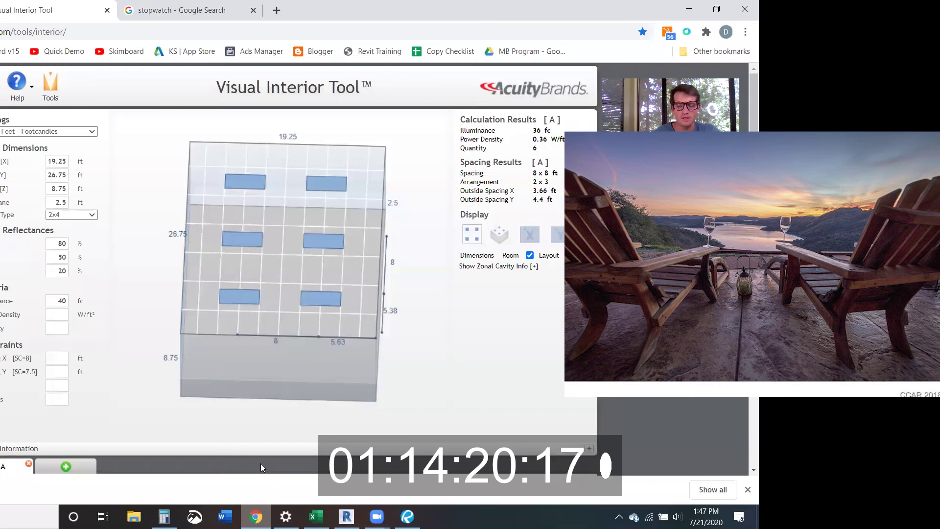
{"action": "double_click", "coordinate": [56, 161]}
{"action": "type", "text": "39"}
{"action": "key", "text": "Return"}
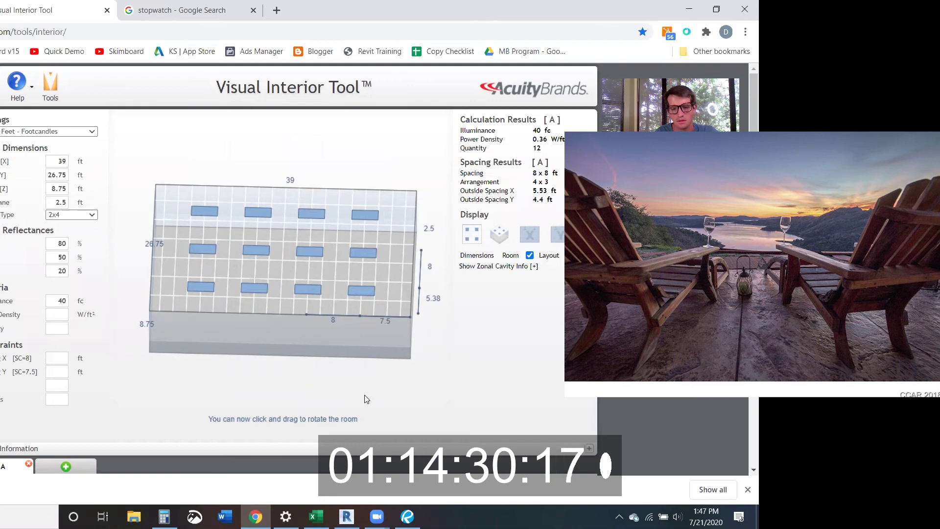
Switch back to Revit and copy all twelve Instruction 108 troffers 59' - 0" across into Instruction 105
{"action": "key", "text": "alt+Tab"}
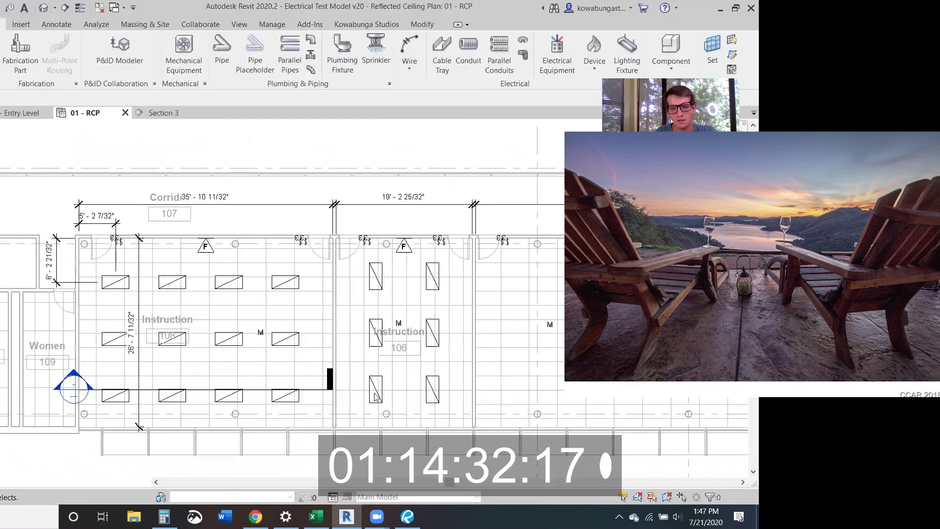
{"action": "left_click", "coordinate": [125, 286]}
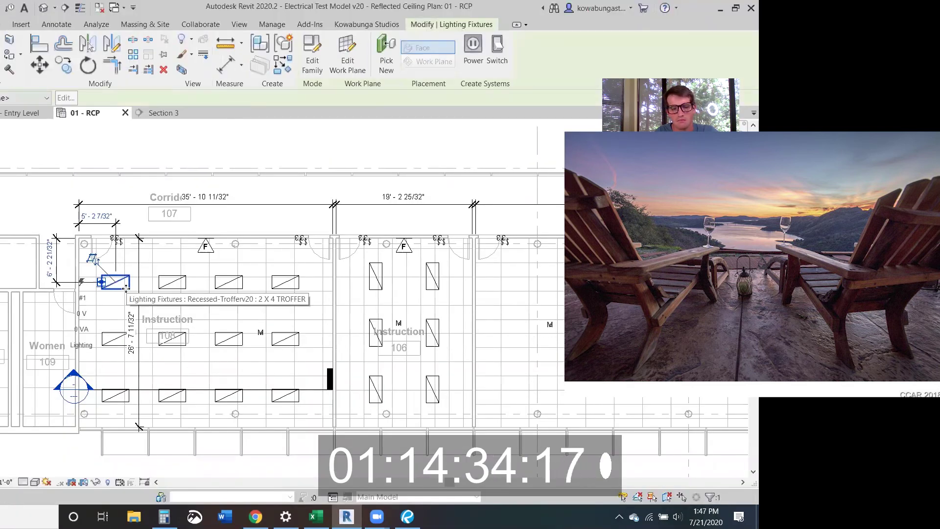
{"action": "left_click", "coordinate": [172, 284], "text": "ctrl"}
{"action": "left_click", "coordinate": [229, 284], "text": "ctrl"}
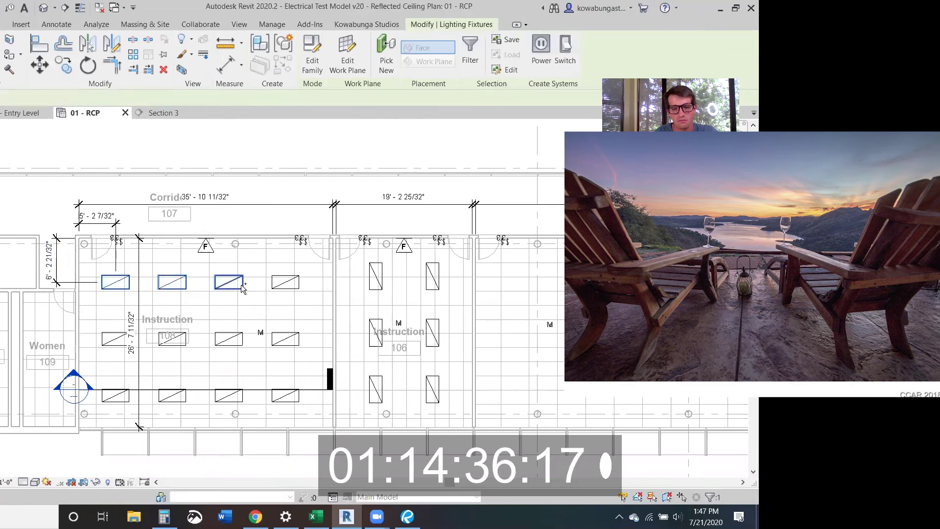
{"action": "left_click", "coordinate": [285, 284], "text": "ctrl"}
{"action": "left_click", "coordinate": [286, 338], "text": "ctrl"}
{"action": "left_click", "coordinate": [229, 338], "text": "ctrl"}
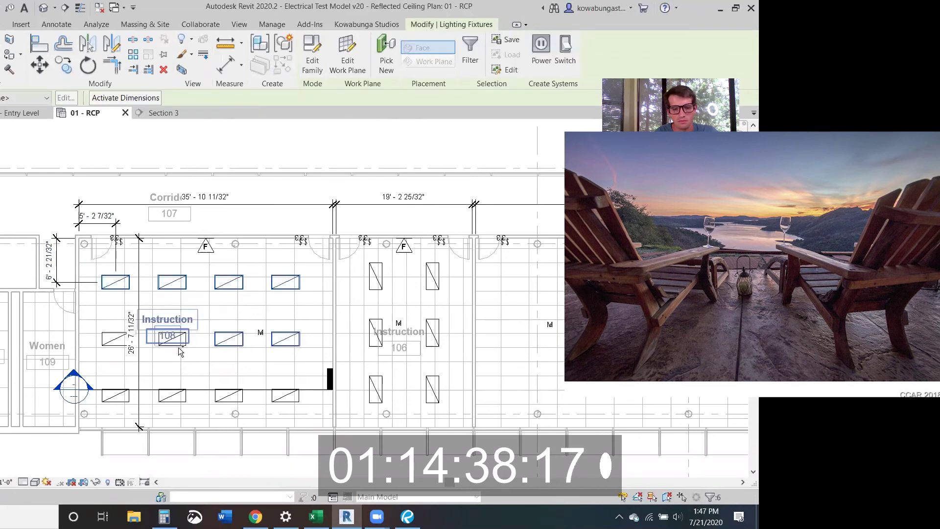
{"action": "left_click", "coordinate": [115, 339], "text": "ctrl"}
{"action": "left_click", "coordinate": [115, 394], "text": "ctrl"}
{"action": "left_click", "coordinate": [172, 395], "text": "ctrl"}
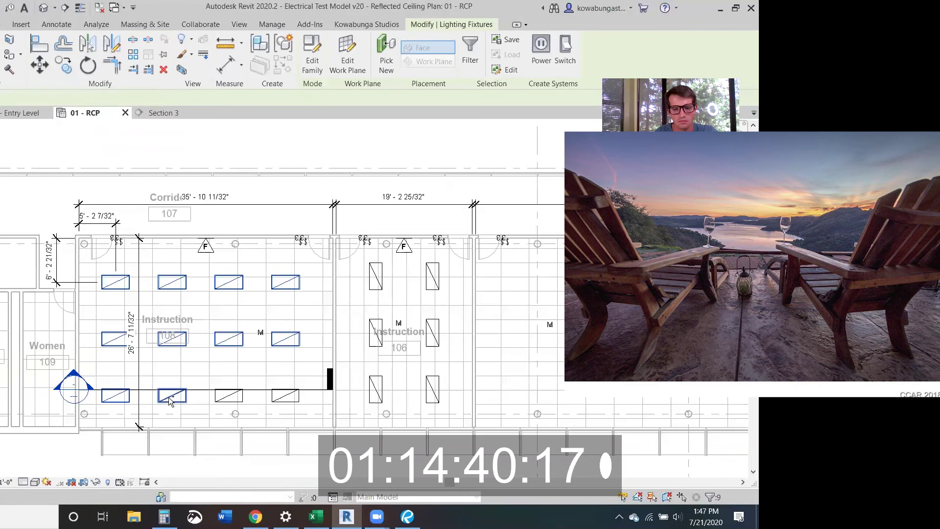
{"action": "left_click", "coordinate": [228, 394], "text": "ctrl"}
{"action": "left_click", "coordinate": [285, 395], "text": "ctrl"}
{"action": "key", "text": "c"}
{"action": "key", "text": "o"}
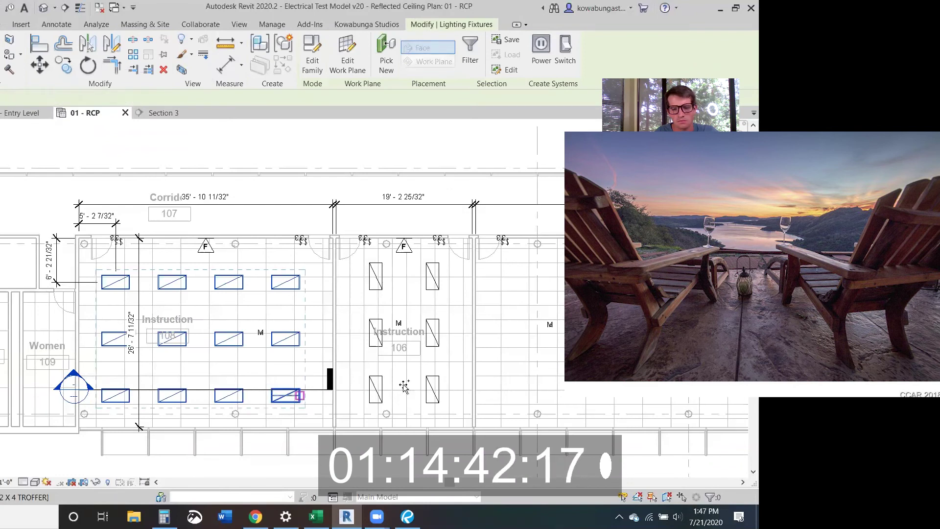
{"action": "left_click", "coordinate": [299, 396]}
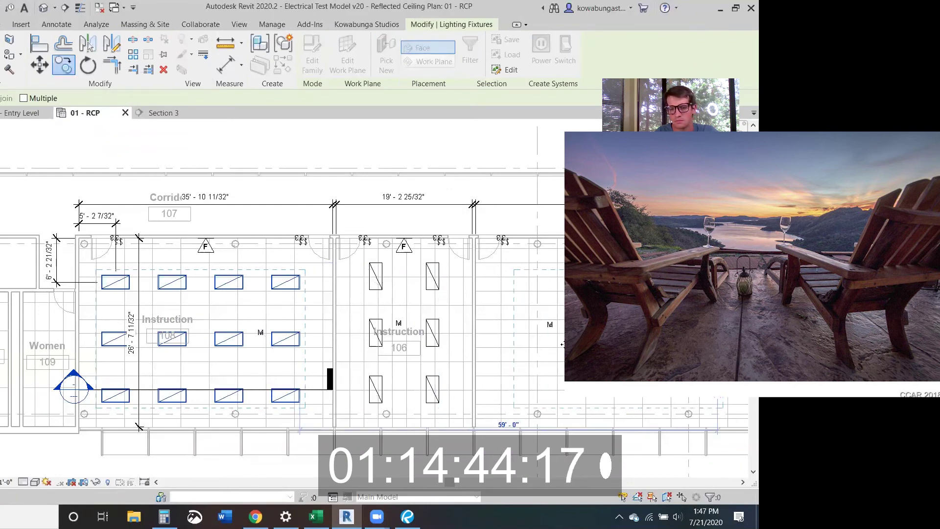
{"action": "left_click", "coordinate": [717, 396]}
{"action": "middle_click_drag", "start_coordinate": [472, 312], "coordinate": [360, 307]}
{"action": "key", "text": "Escape"}
Check the 4 x 3 layout in Visual Interior Tool and dimension the first Instruction 105 troffer from the corridor wall
{"action": "key", "text": "alt+Tab"}
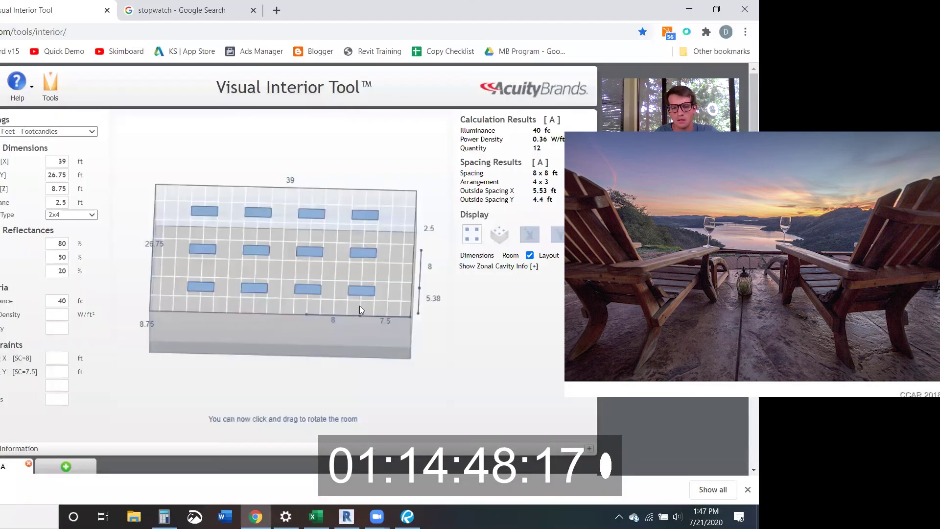
{"action": "key", "text": "alt+Tab"}
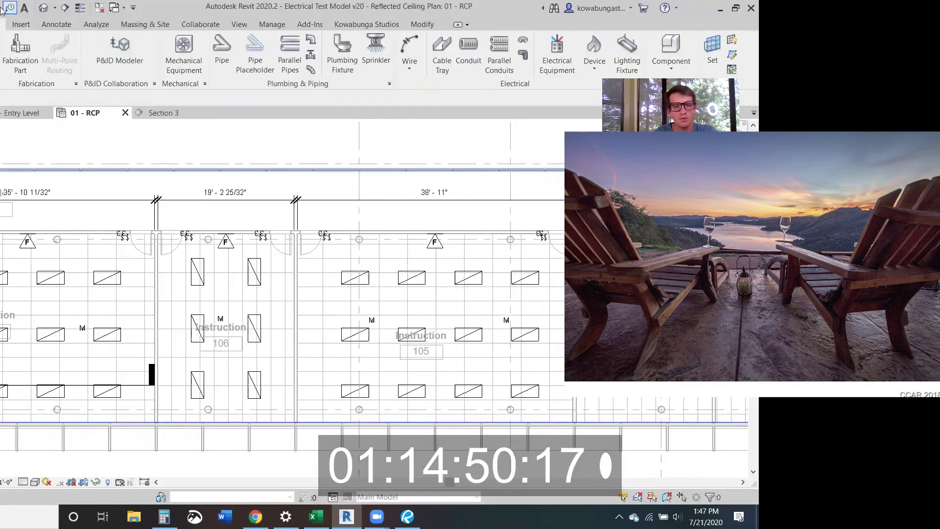
{"action": "key", "text": "d"}
{"action": "key", "text": "i"}
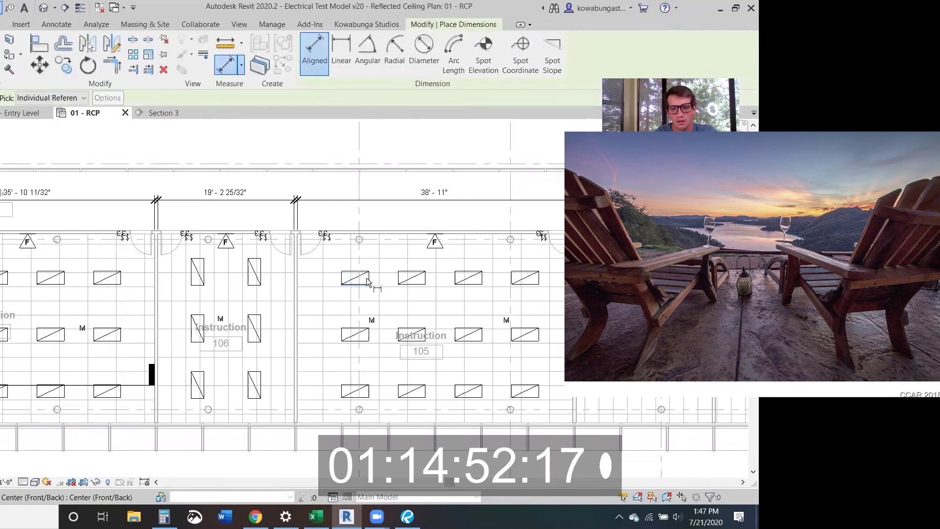
{"action": "scroll", "coordinate": [365, 232], "scroll_direction": "up", "scroll_amount": 2}
{"action": "left_click", "coordinate": [365, 233]}
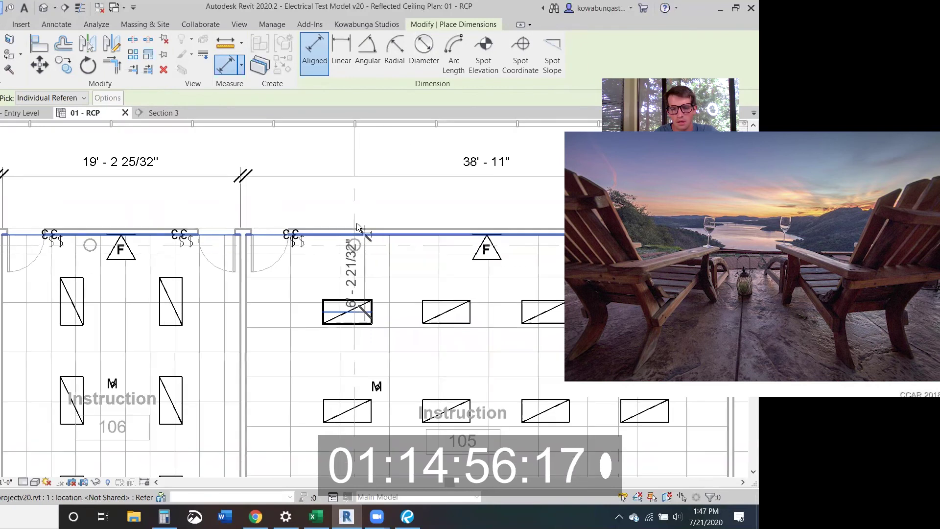
{"action": "left_click", "coordinate": [315, 198]}
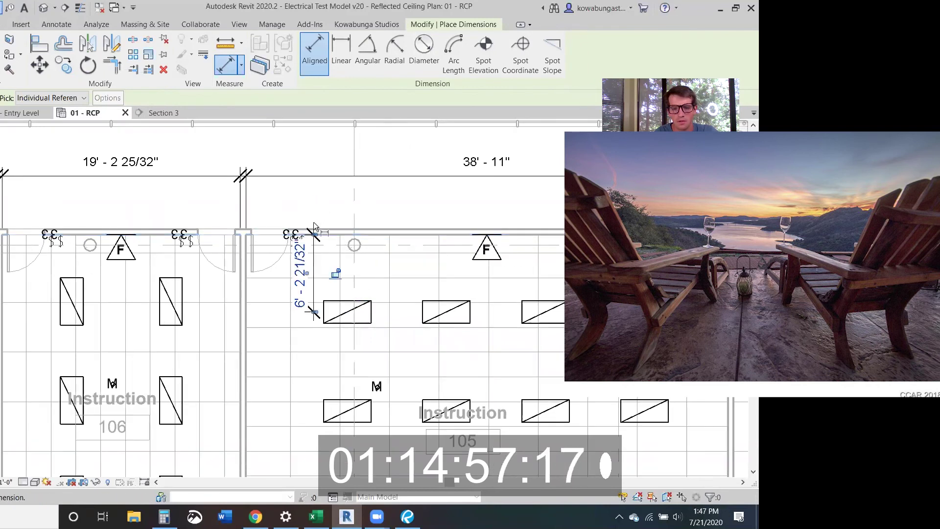
Dimension the same troffer from the wall shared with Instruction 106, offset clear of the fixture, and compare the spacing in Visual Interior Tool
{"action": "left_click", "coordinate": [349, 320]}
{"action": "left_click", "coordinate": [250, 316]}
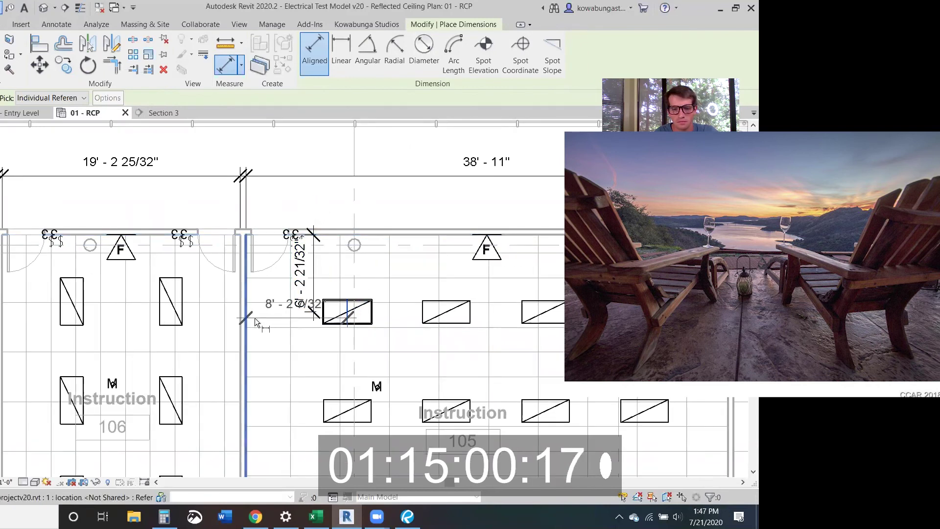
{"action": "left_click", "coordinate": [255, 319]}
{"action": "key", "text": "Escape"}
{"action": "left_click_drag", "start_coordinate": [292, 319], "coordinate": [291, 360]}
{"action": "key", "text": "alt+Tab"}
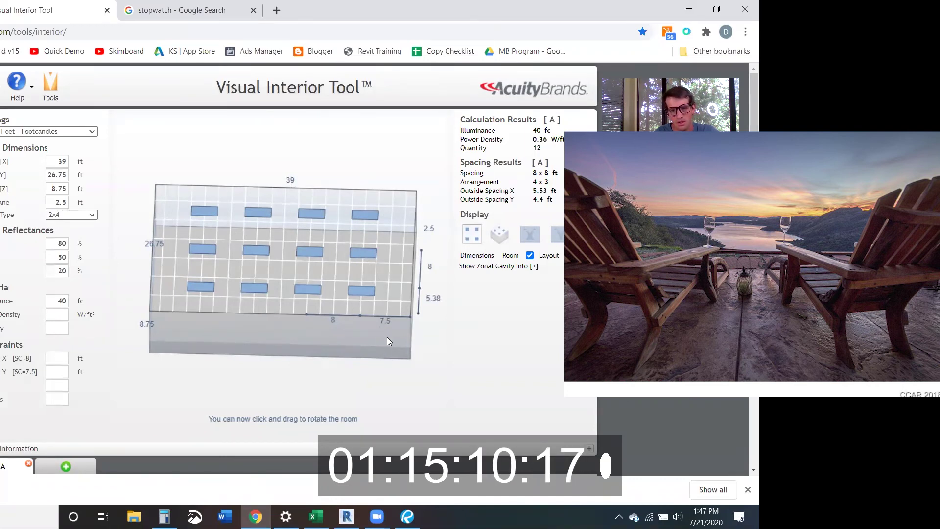
{"action": "key", "text": "alt+Tab"}
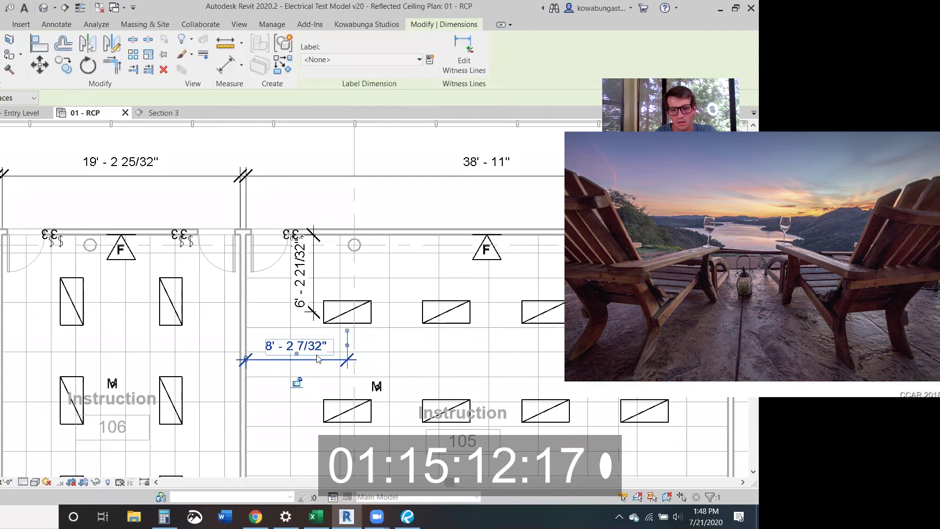
{"action": "left_click", "coordinate": [349, 318]}
{"action": "left_click", "coordinate": [437, 321], "text": "ctrl"}
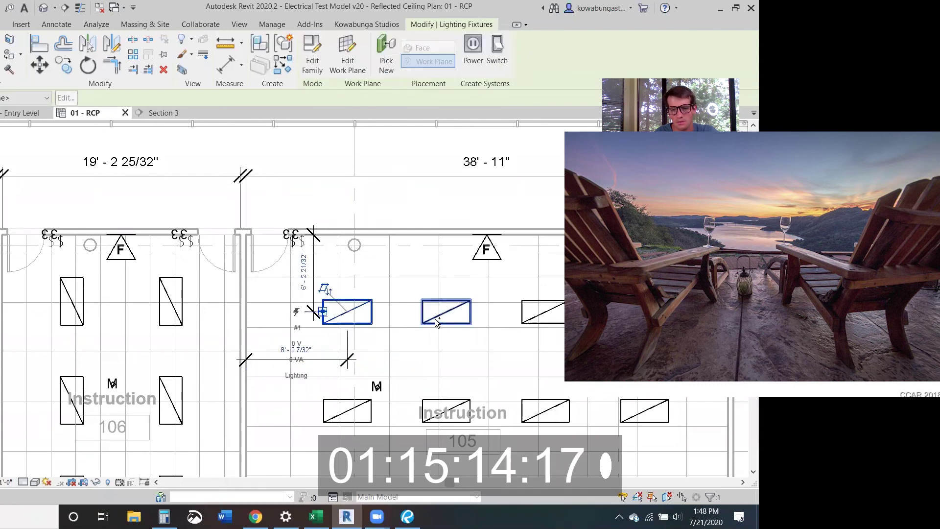
{"action": "left_click", "coordinate": [540, 318], "text": "ctrl"}
{"action": "left_click", "coordinate": [645, 414], "text": "ctrl"}
{"action": "left_click", "coordinate": [557, 412], "text": "ctrl"}
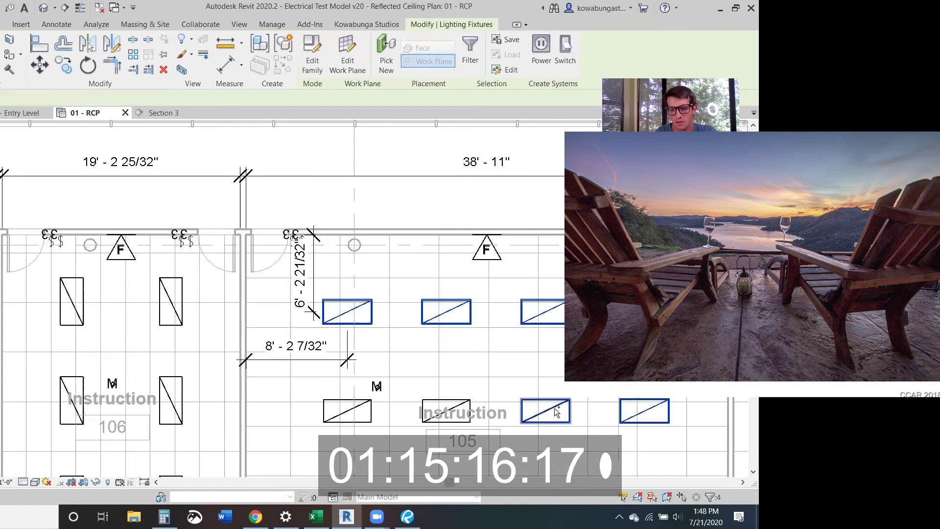
{"action": "left_click", "coordinate": [443, 412], "text": "ctrl"}
{"action": "left_click", "coordinate": [364, 406], "text": "ctrl"}
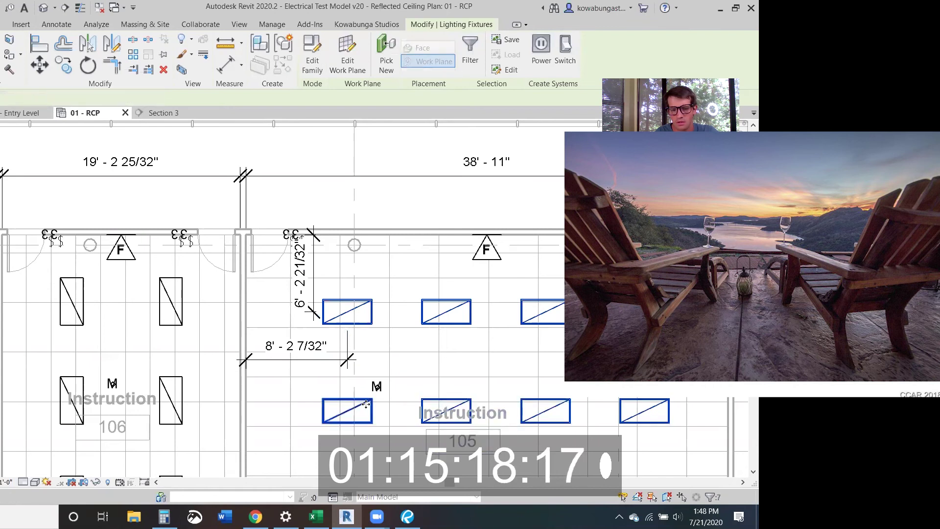
{"action": "middle_click_drag", "start_coordinate": [366, 405], "coordinate": [323, 249]}
{"action": "left_click", "coordinate": [313, 360], "text": "ctrl"}
{"action": "left_click", "coordinate": [412, 360], "text": "ctrl"}
{"action": "left_click", "coordinate": [511, 360], "text": "ctrl"}
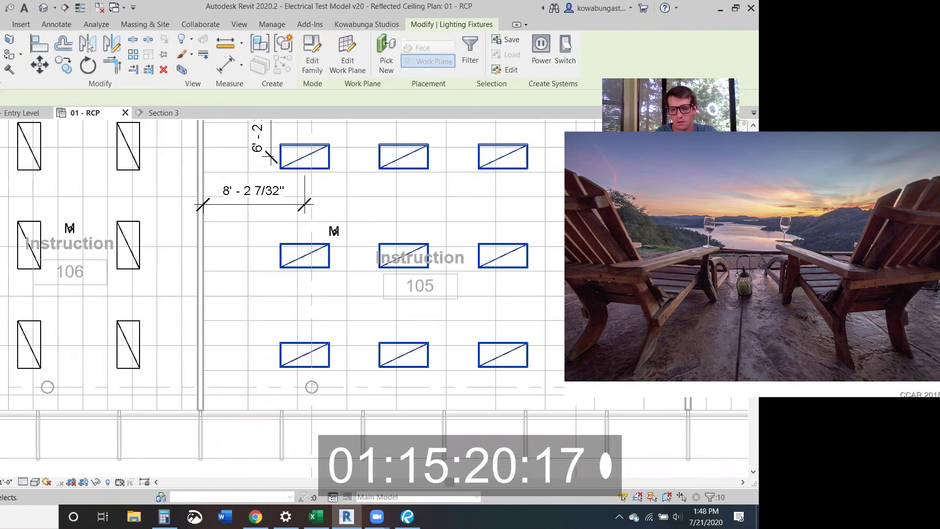
{"action": "middle_click_drag", "start_coordinate": [474, 336], "coordinate": [515, 450]}
{"action": "left_click", "coordinate": [296, 309]}
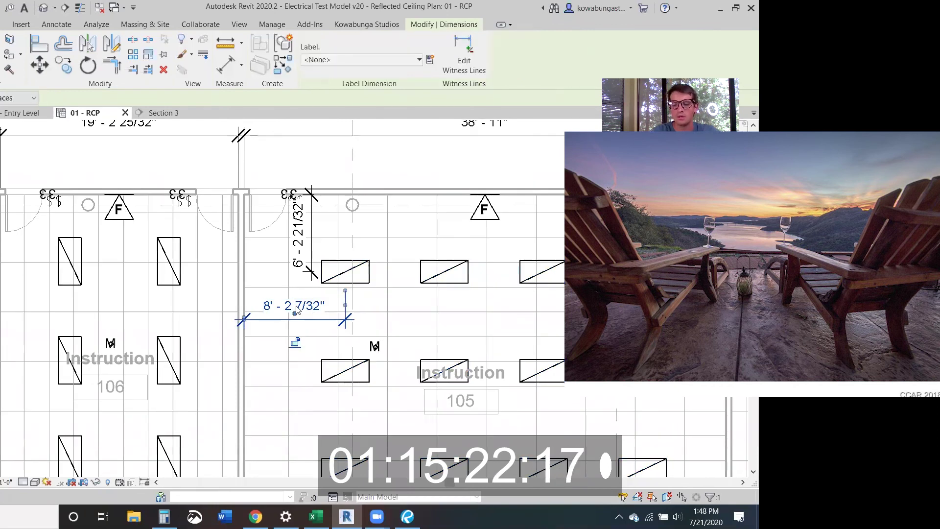
{"action": "left_click", "coordinate": [345, 271]}
{"action": "left_click", "coordinate": [444, 271], "text": "ctrl"}
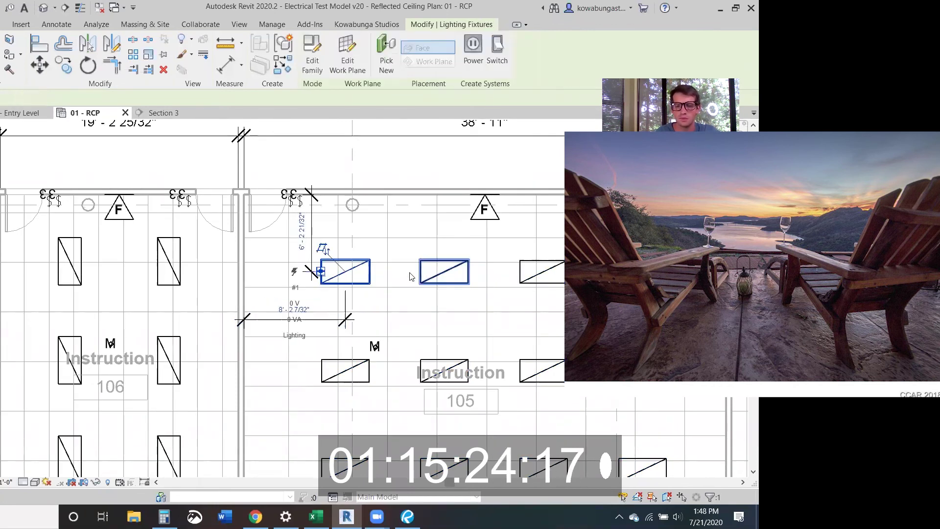
{"action": "scroll", "coordinate": [392, 269], "scroll_direction": "down", "scroll_amount": 1}
{"action": "key", "text": "Escape"}
Filter the Instruction 105 selection to Lighting Fixtures and nudge them toward Instruction 106 until the side wall dimension is 7' - 5 7/32"
{"action": "left_click_drag", "start_coordinate": [333, 186], "coordinate": [615, 450]}
{"action": "left_click", "coordinate": [311, 54]}
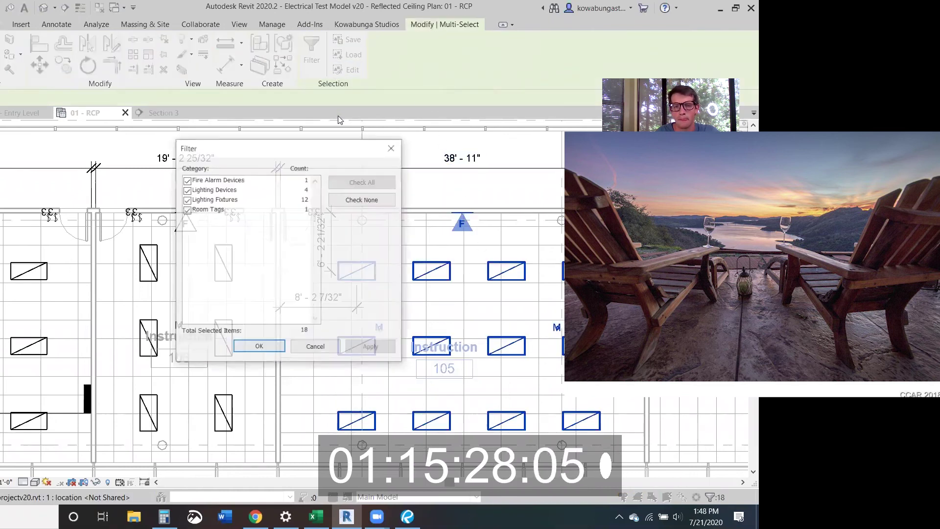
{"action": "left_click", "coordinate": [352, 203]}
{"action": "left_click", "coordinate": [215, 200]}
{"action": "left_click", "coordinate": [186, 200]}
{"action": "left_click", "coordinate": [255, 346]}
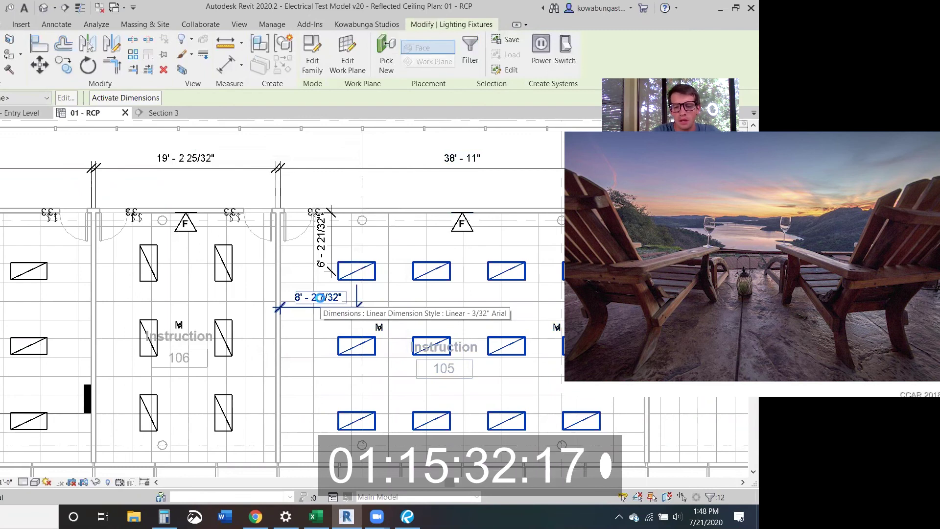
{"action": "key", "text": "Left"}
{"action": "key", "text": "Left"}
{"action": "key", "text": "Left"}
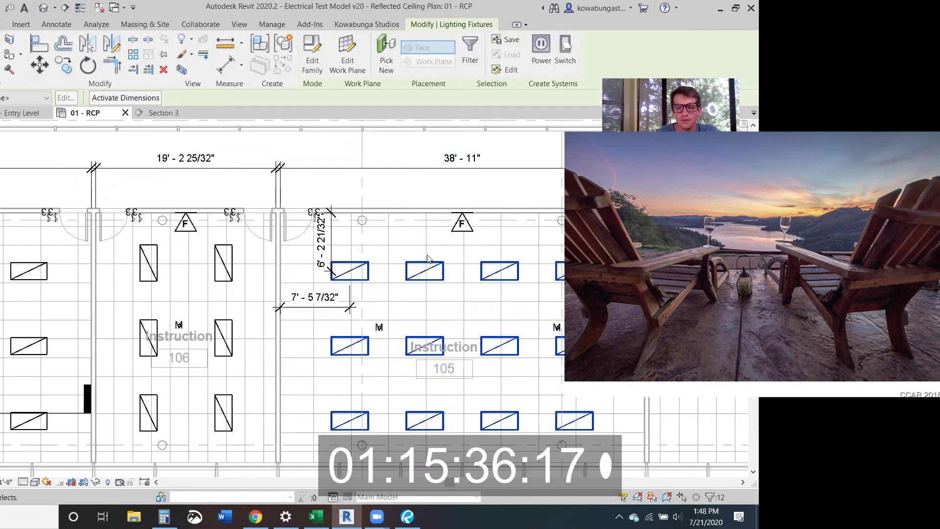
{"action": "key", "text": "Escape"}
Check the outside spacing in Visual Interior Tool, reselect only Instruction 105's Lighting Fixtures and nudge them toward the corridor to 5' - 5 21/32"
{"action": "key", "text": "alt+Tab"}
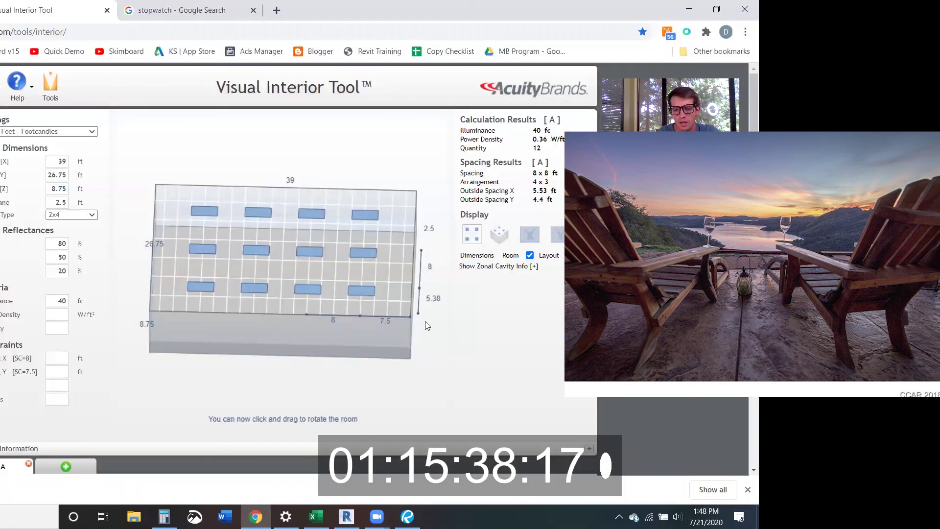
{"action": "key", "text": "alt+Tab"}
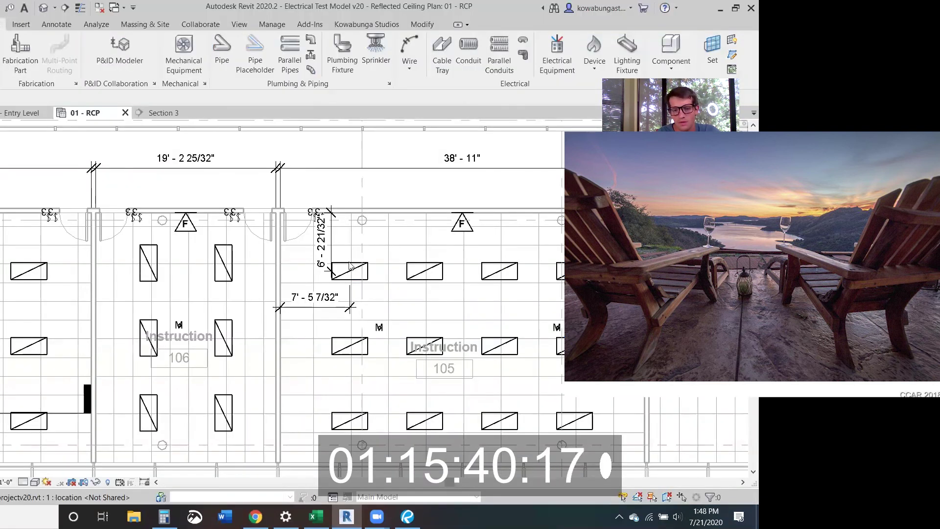
{"action": "left_click", "coordinate": [350, 270]}
{"action": "key", "text": "Escape"}
{"action": "left_click_drag", "start_coordinate": [300, 183], "coordinate": [608, 441]}
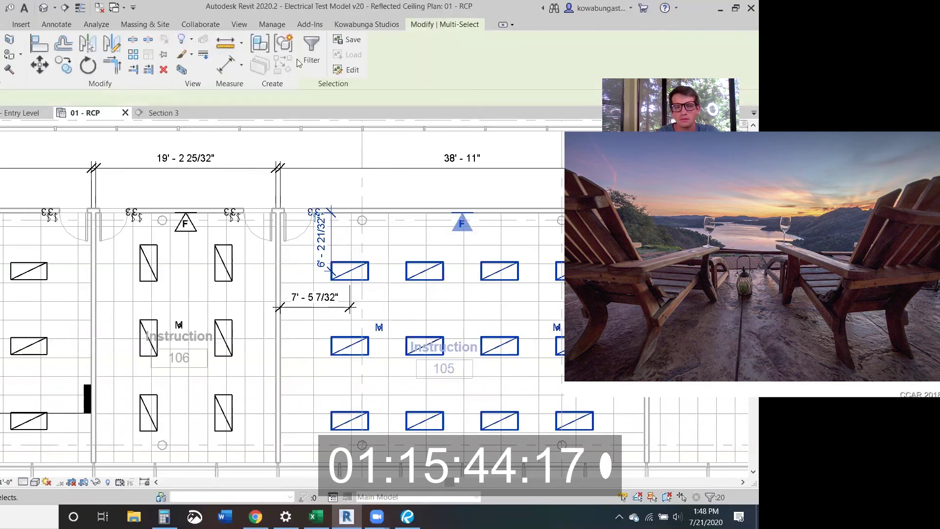
{"action": "left_click", "coordinate": [311, 52]}
{"action": "left_click", "coordinate": [362, 199]}
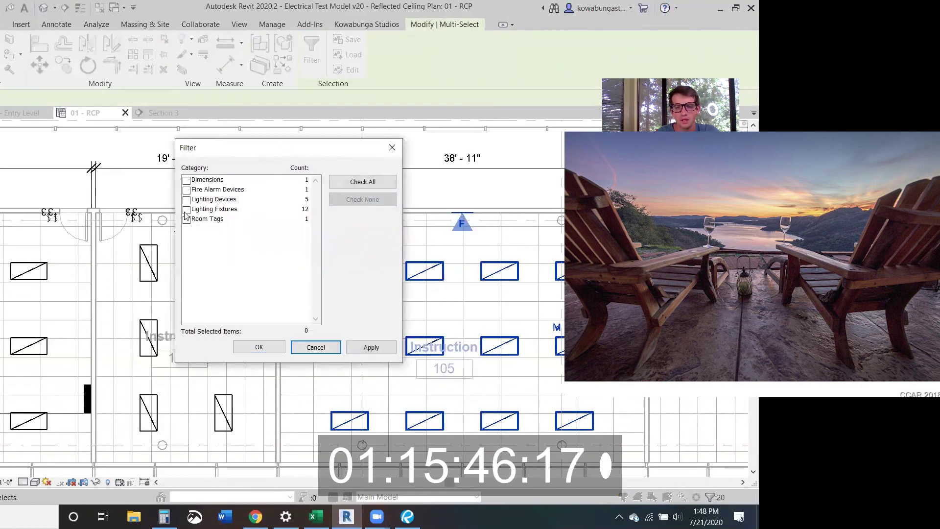
{"action": "left_click", "coordinate": [186, 210]}
{"action": "left_click", "coordinate": [259, 347]}
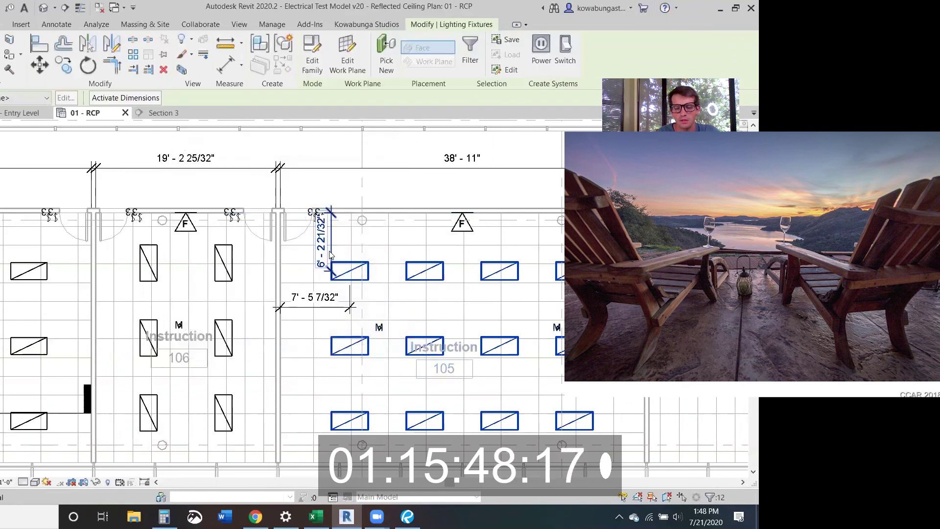
{"action": "key", "text": "Up"}
{"action": "key", "text": "Up"}
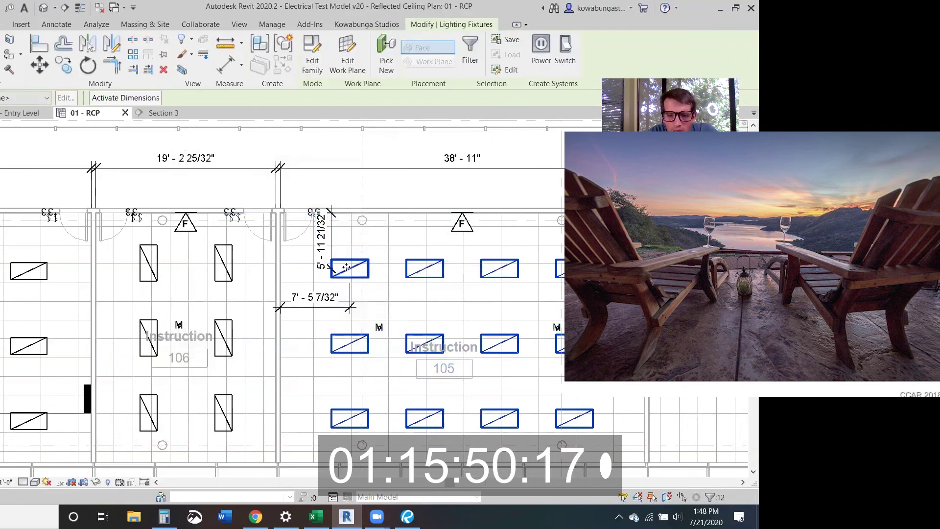
{"action": "key", "text": "Up"}
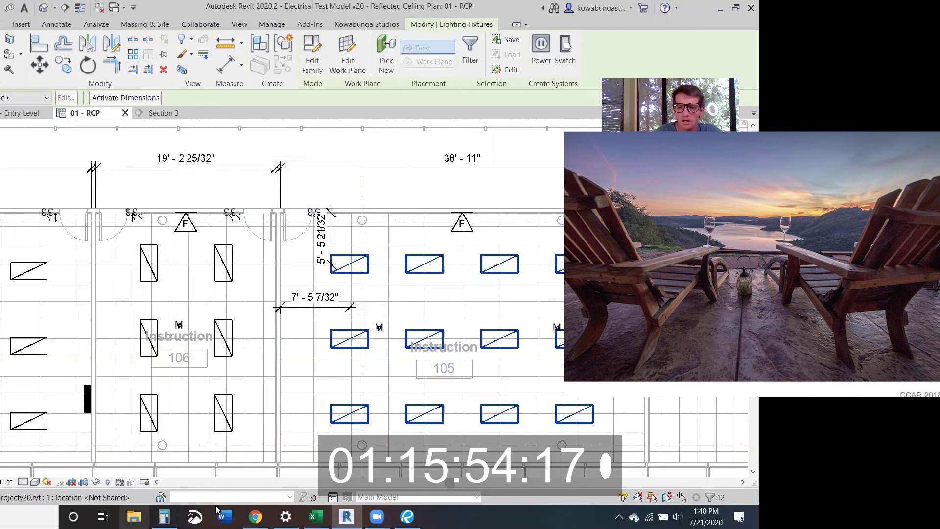
Consult Calculator, return to Revit and nudge the selected Instruction 105 troffers closer to the corridor wall, to 5' - 2 21/32"
{"action": "left_click", "coordinate": [164, 516]}
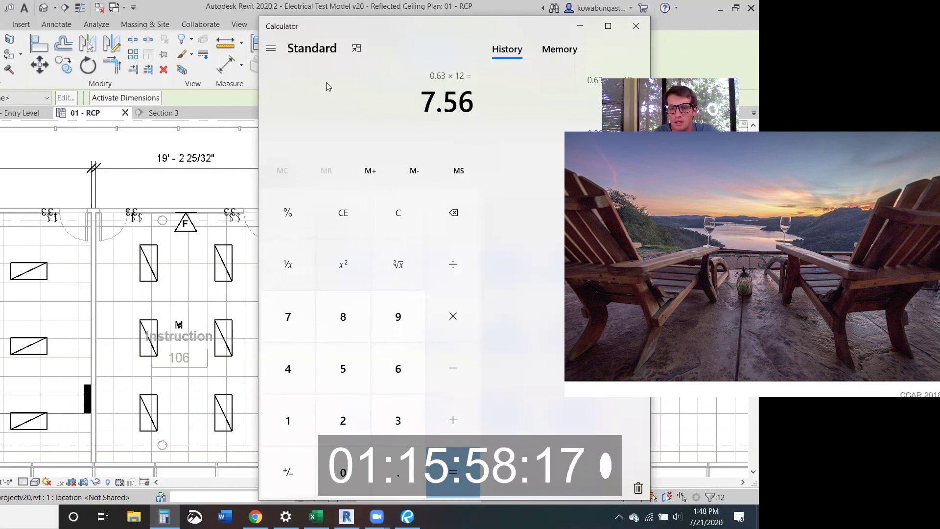
{"action": "left_click_drag", "start_coordinate": [443, 26], "coordinate": [338, 28]}
{"action": "left_click", "coordinate": [346, 516]}
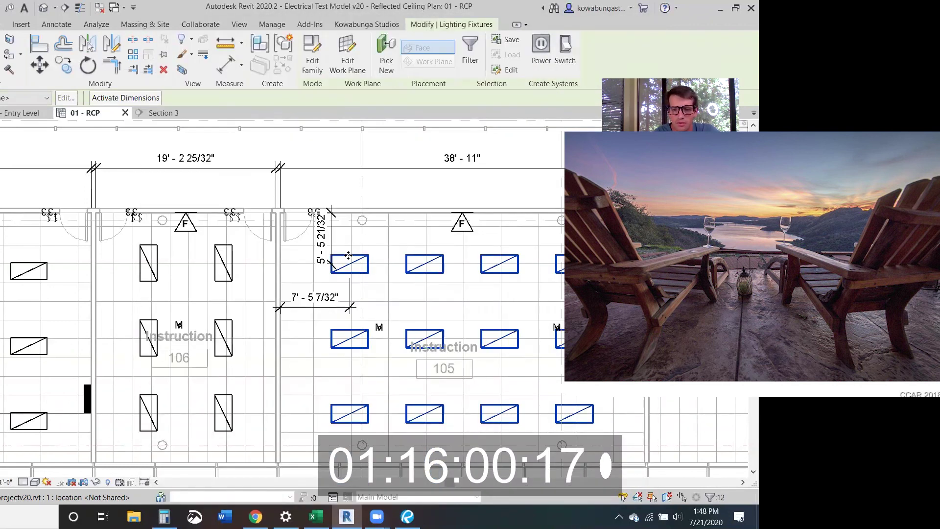
{"action": "key", "text": "Up"}
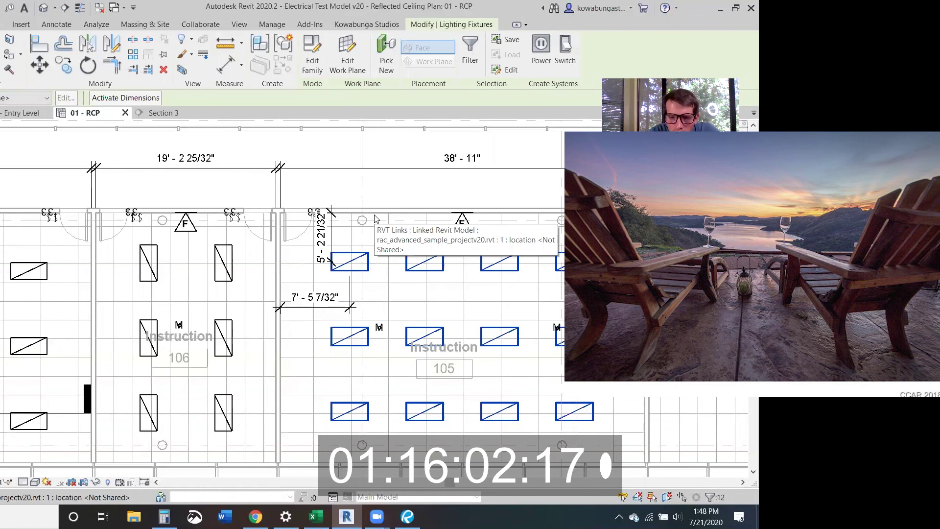
{"action": "scroll", "coordinate": [401, 358], "scroll_direction": "up", "scroll_amount": 2}
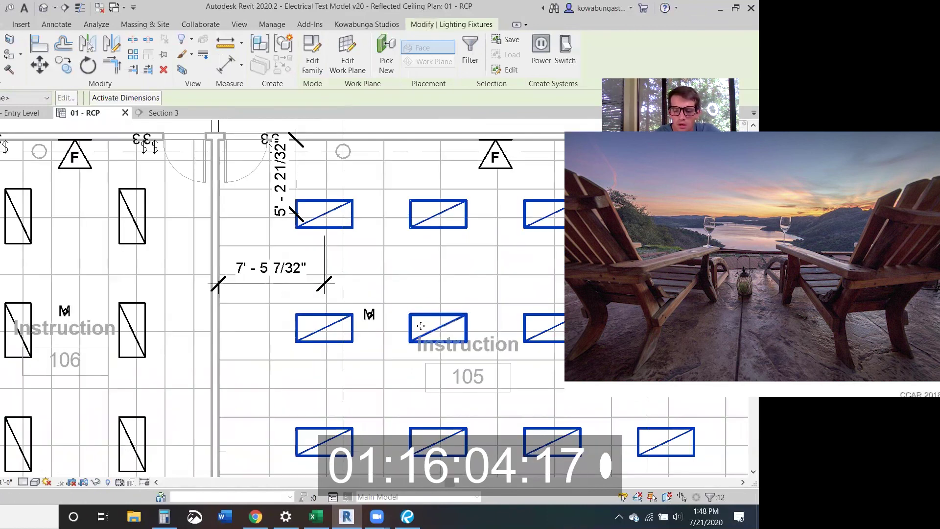
Nudge Instruction 105's selected troffers away from the corridor wall to 5' - 4 21/32" and delete both troffer spacing dimensions
{"action": "key", "text": "Down"}
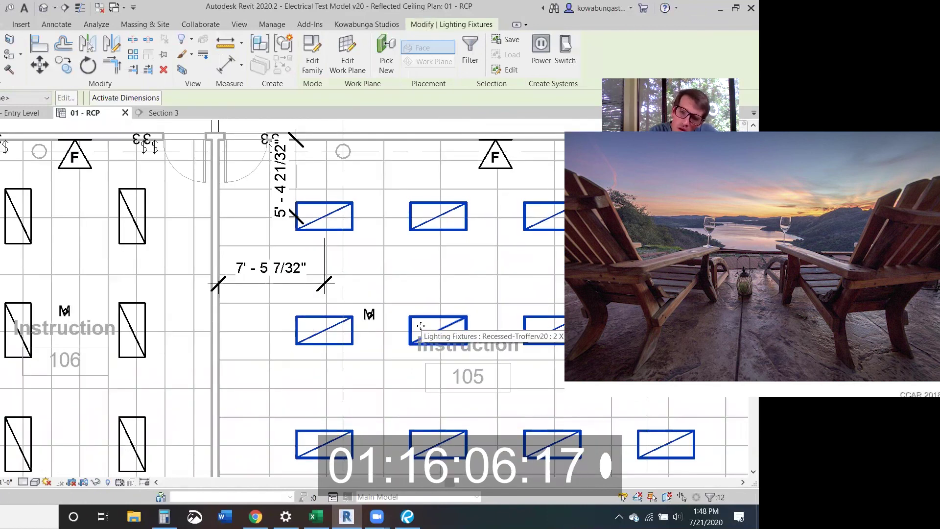
{"action": "key", "text": "Escape"}
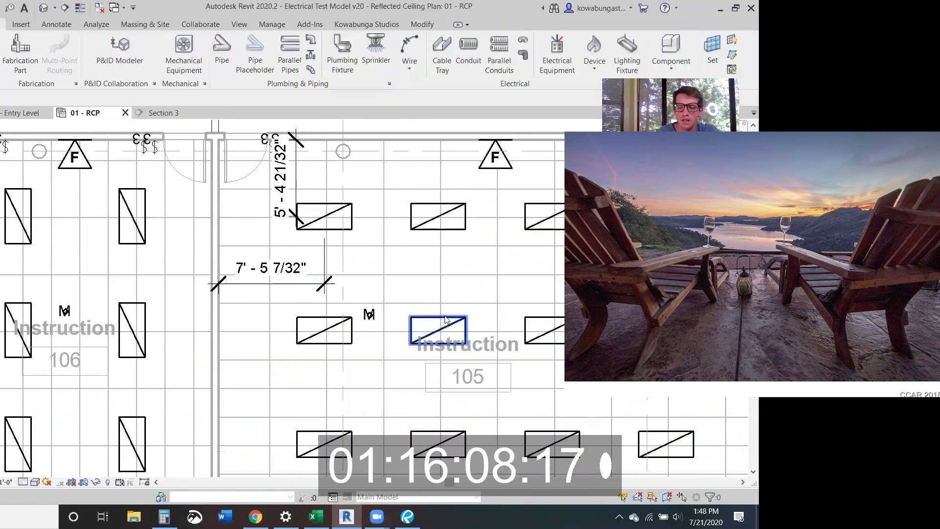
{"action": "scroll", "coordinate": [445, 319], "scroll_direction": "down", "scroll_amount": 3}
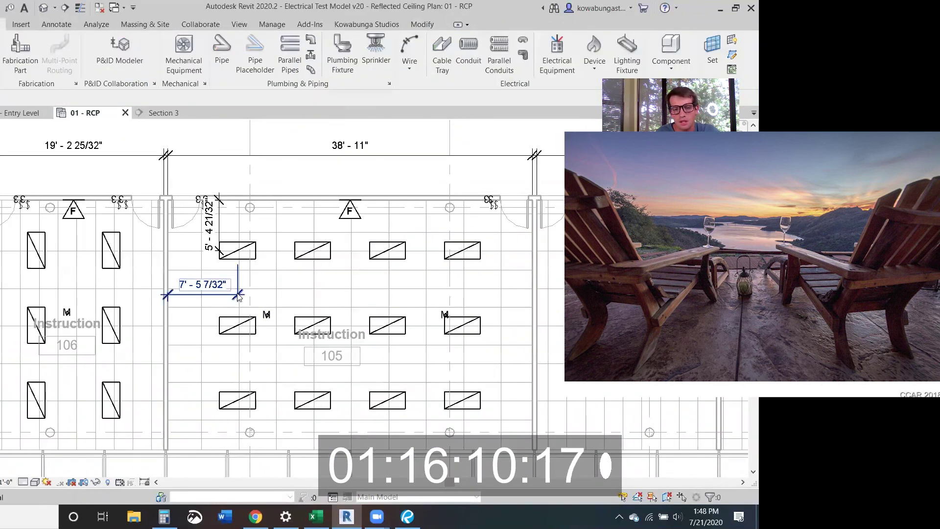
{"action": "left_click", "coordinate": [239, 296]}
{"action": "left_click", "coordinate": [220, 230], "text": "ctrl"}
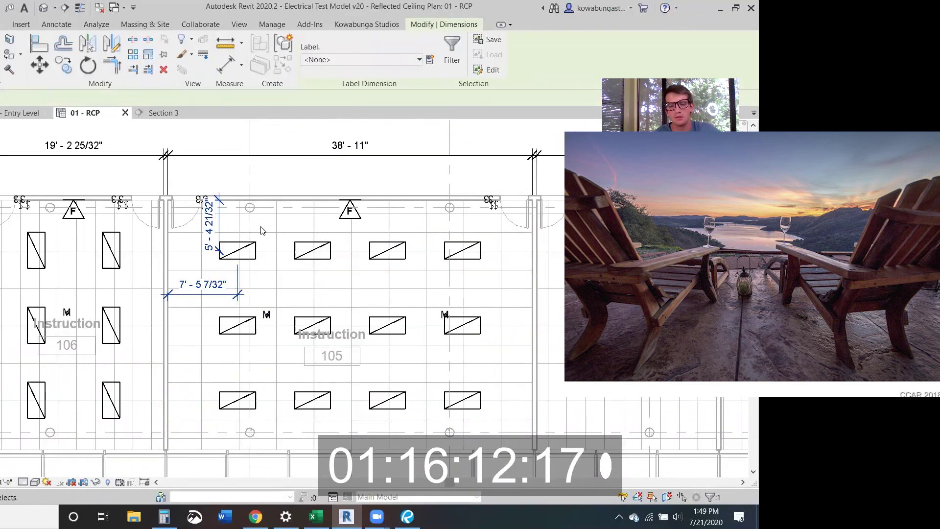
{"action": "left_click", "coordinate": [262, 230]}
{"action": "middle_click_drag", "start_coordinate": [326, 258], "coordinate": [432, 293]}
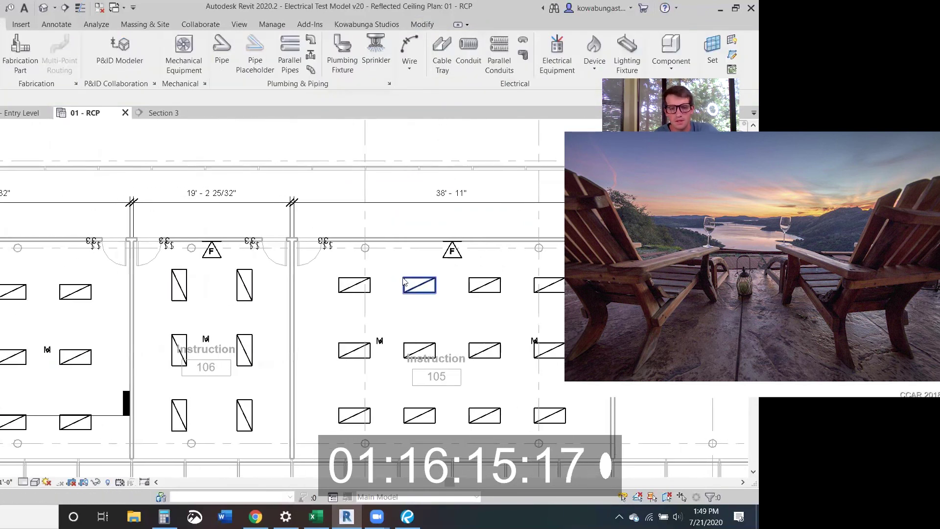
Copy Instruction 106's six troffers 58' - 2 1/16" into the room beyond Instruction 105, using the corresponding side walls as reference points
{"action": "left_click", "coordinate": [172, 289]}
{"action": "left_click", "coordinate": [244, 285], "text": "ctrl"}
{"action": "left_click", "coordinate": [245, 350], "text": "ctrl"}
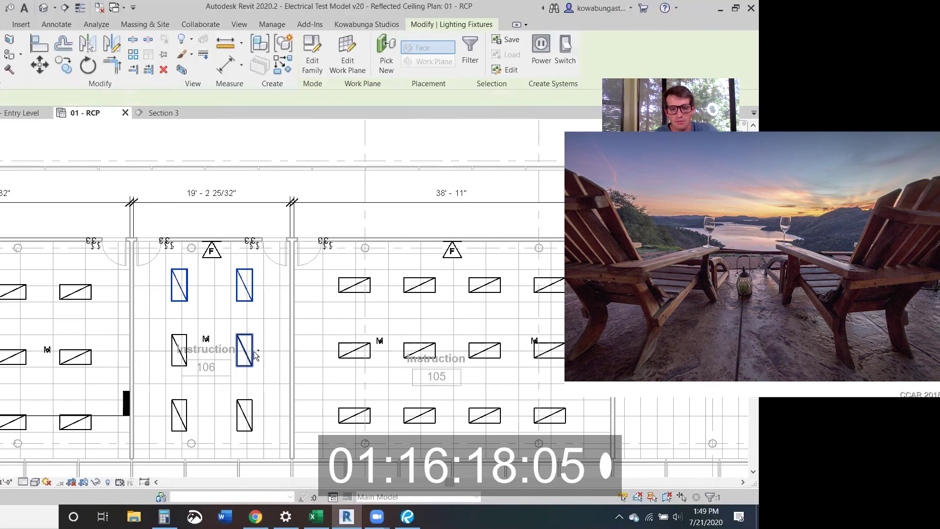
{"action": "left_click", "coordinate": [177, 343], "text": "ctrl"}
{"action": "left_click", "coordinate": [179, 415], "text": "ctrl"}
{"action": "left_click", "coordinate": [244, 415], "text": "ctrl"}
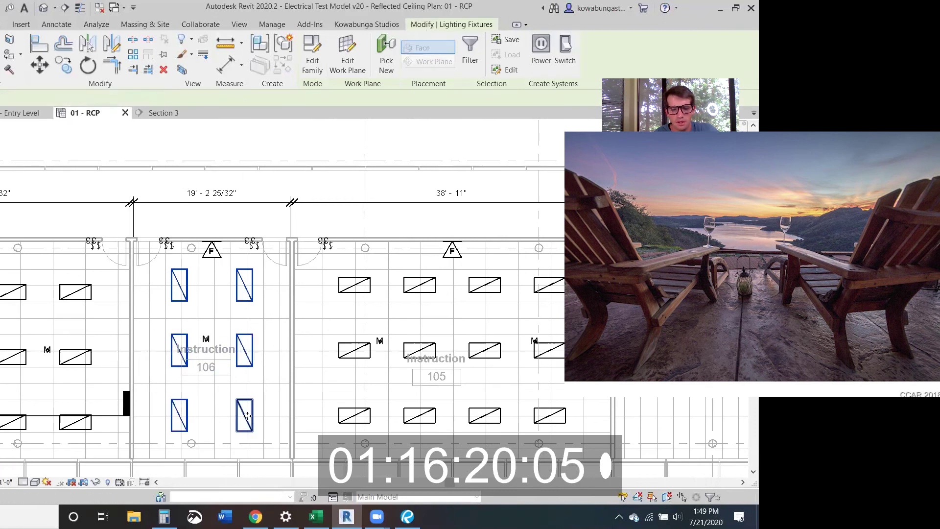
{"action": "key", "text": "c"}
{"action": "key", "text": "o"}
{"action": "left_click", "coordinate": [132, 276]}
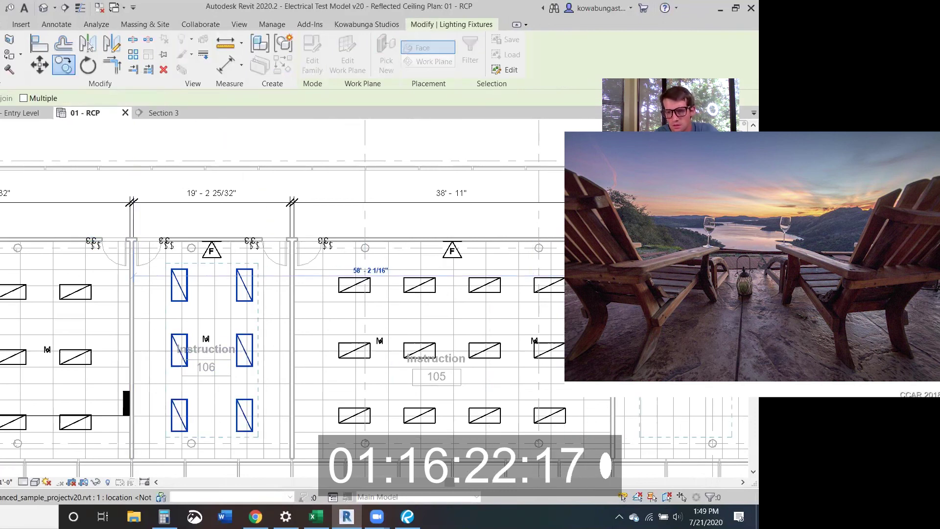
{"action": "left_click", "coordinate": [626, 276]}
{"action": "middle_click_drag", "start_coordinate": [560, 295], "coordinate": [597, 266]}
{"action": "key", "text": "Escape"}
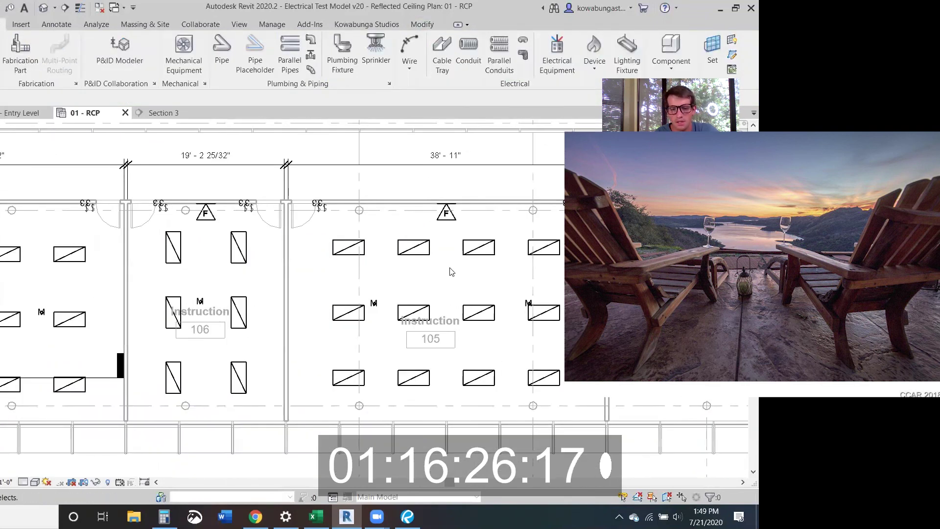
Review the troffer layout across the Instruction rooms and switch to the stopwatch page in Chrome
{"action": "scroll", "coordinate": [449, 271], "scroll_direction": "down", "scroll_amount": 1}
{"action": "middle_click_drag", "start_coordinate": [441, 269], "coordinate": [622, 272]}
{"action": "middle_click_drag", "start_coordinate": [373, 269], "coordinate": [187, 267]}
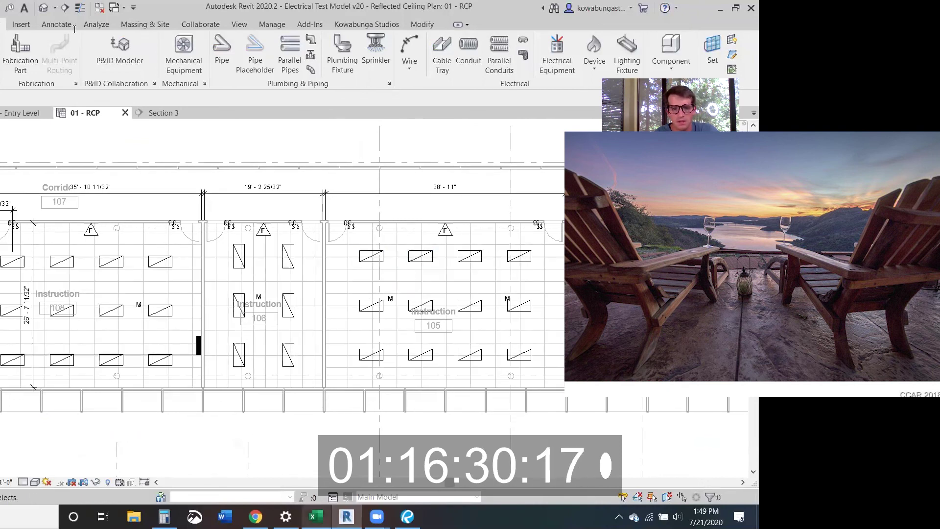
{"action": "key", "text": "alt+Tab"}
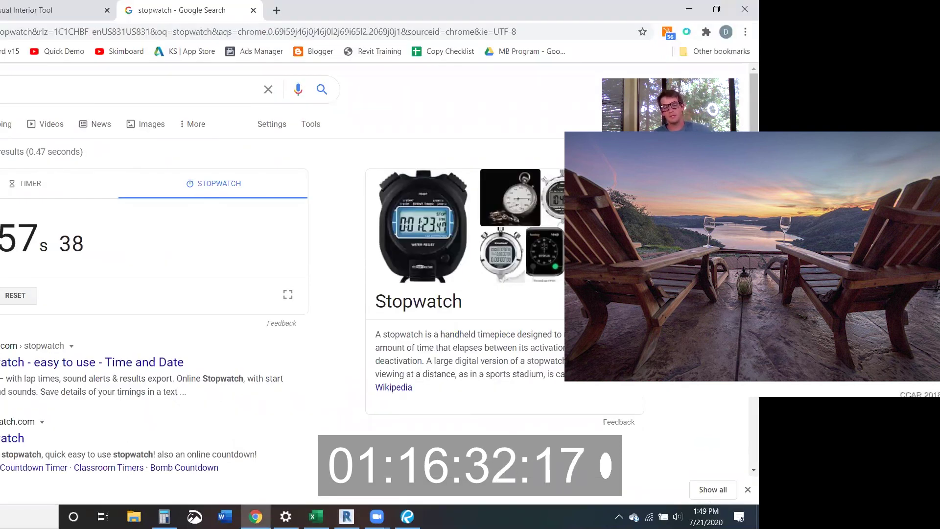